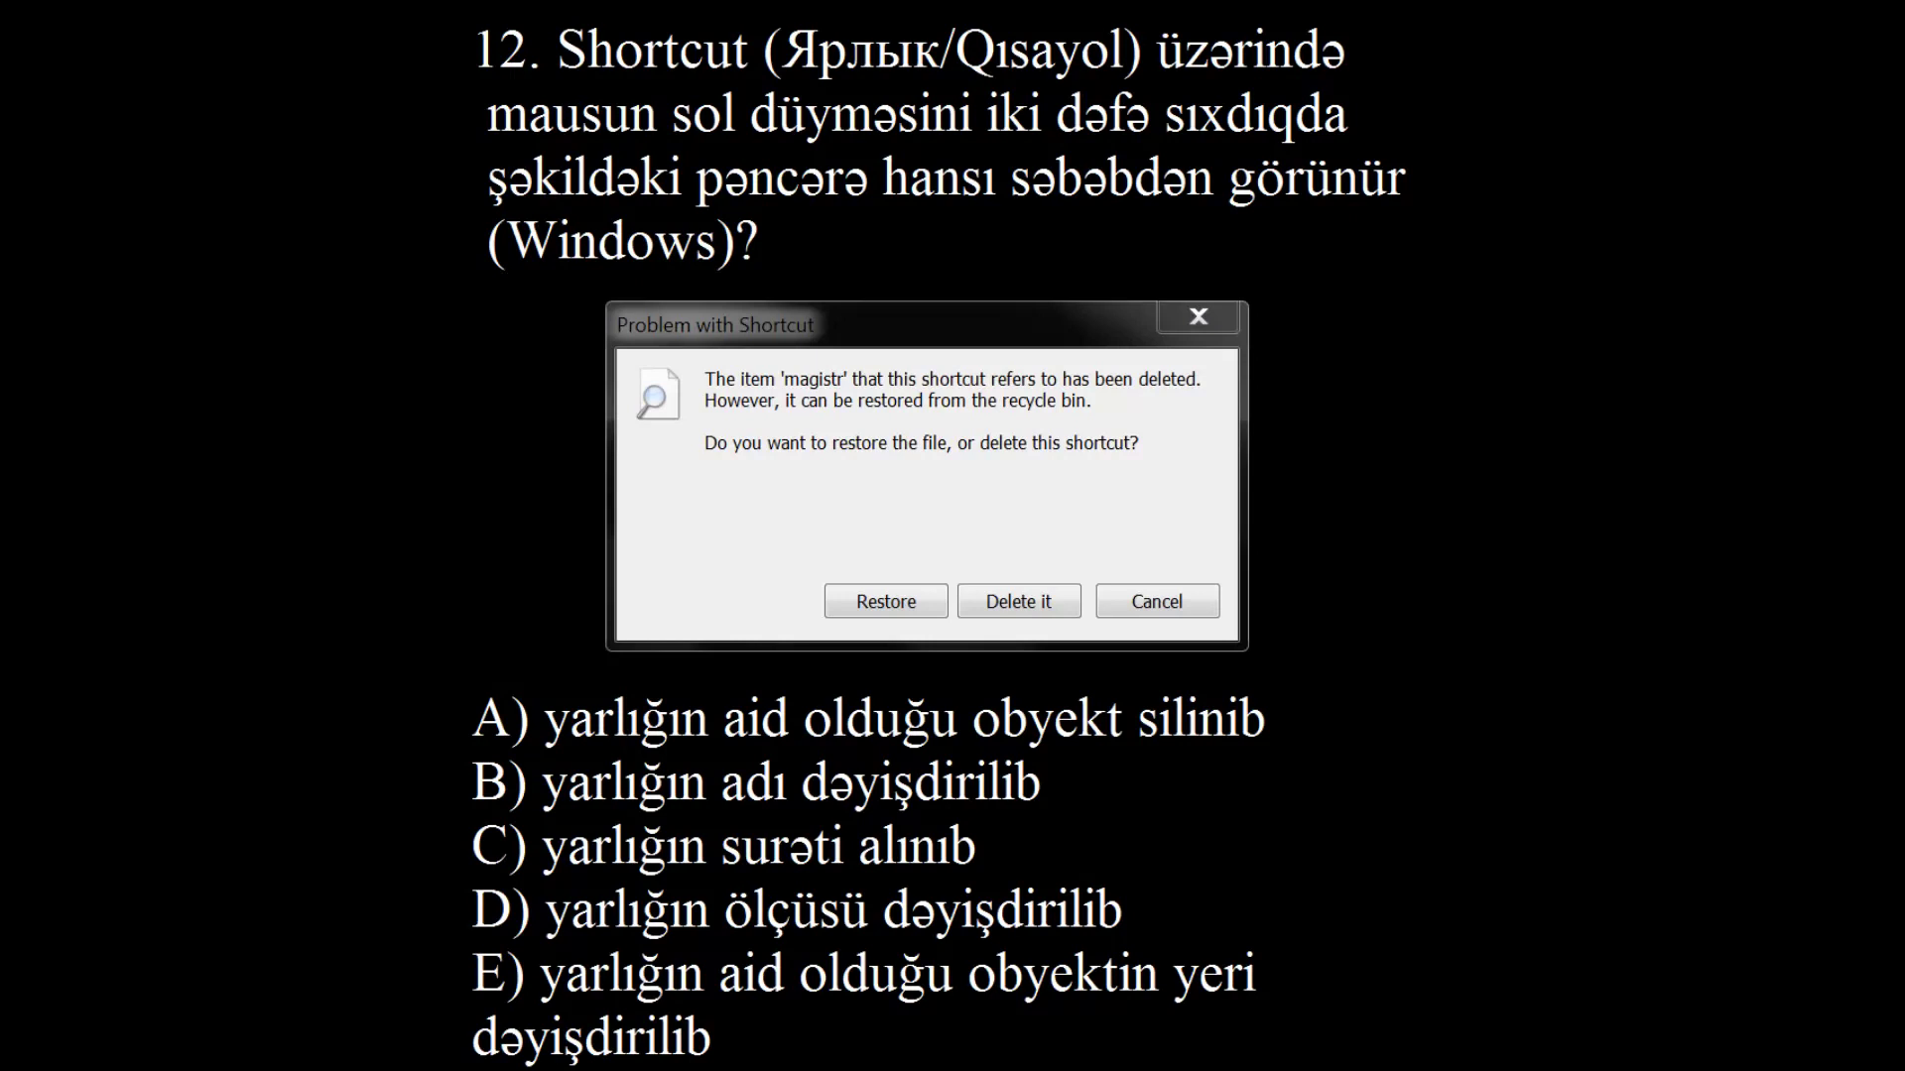
# Step: Create a new folder named magistr on the desktop
pyautogui.press('Escape')
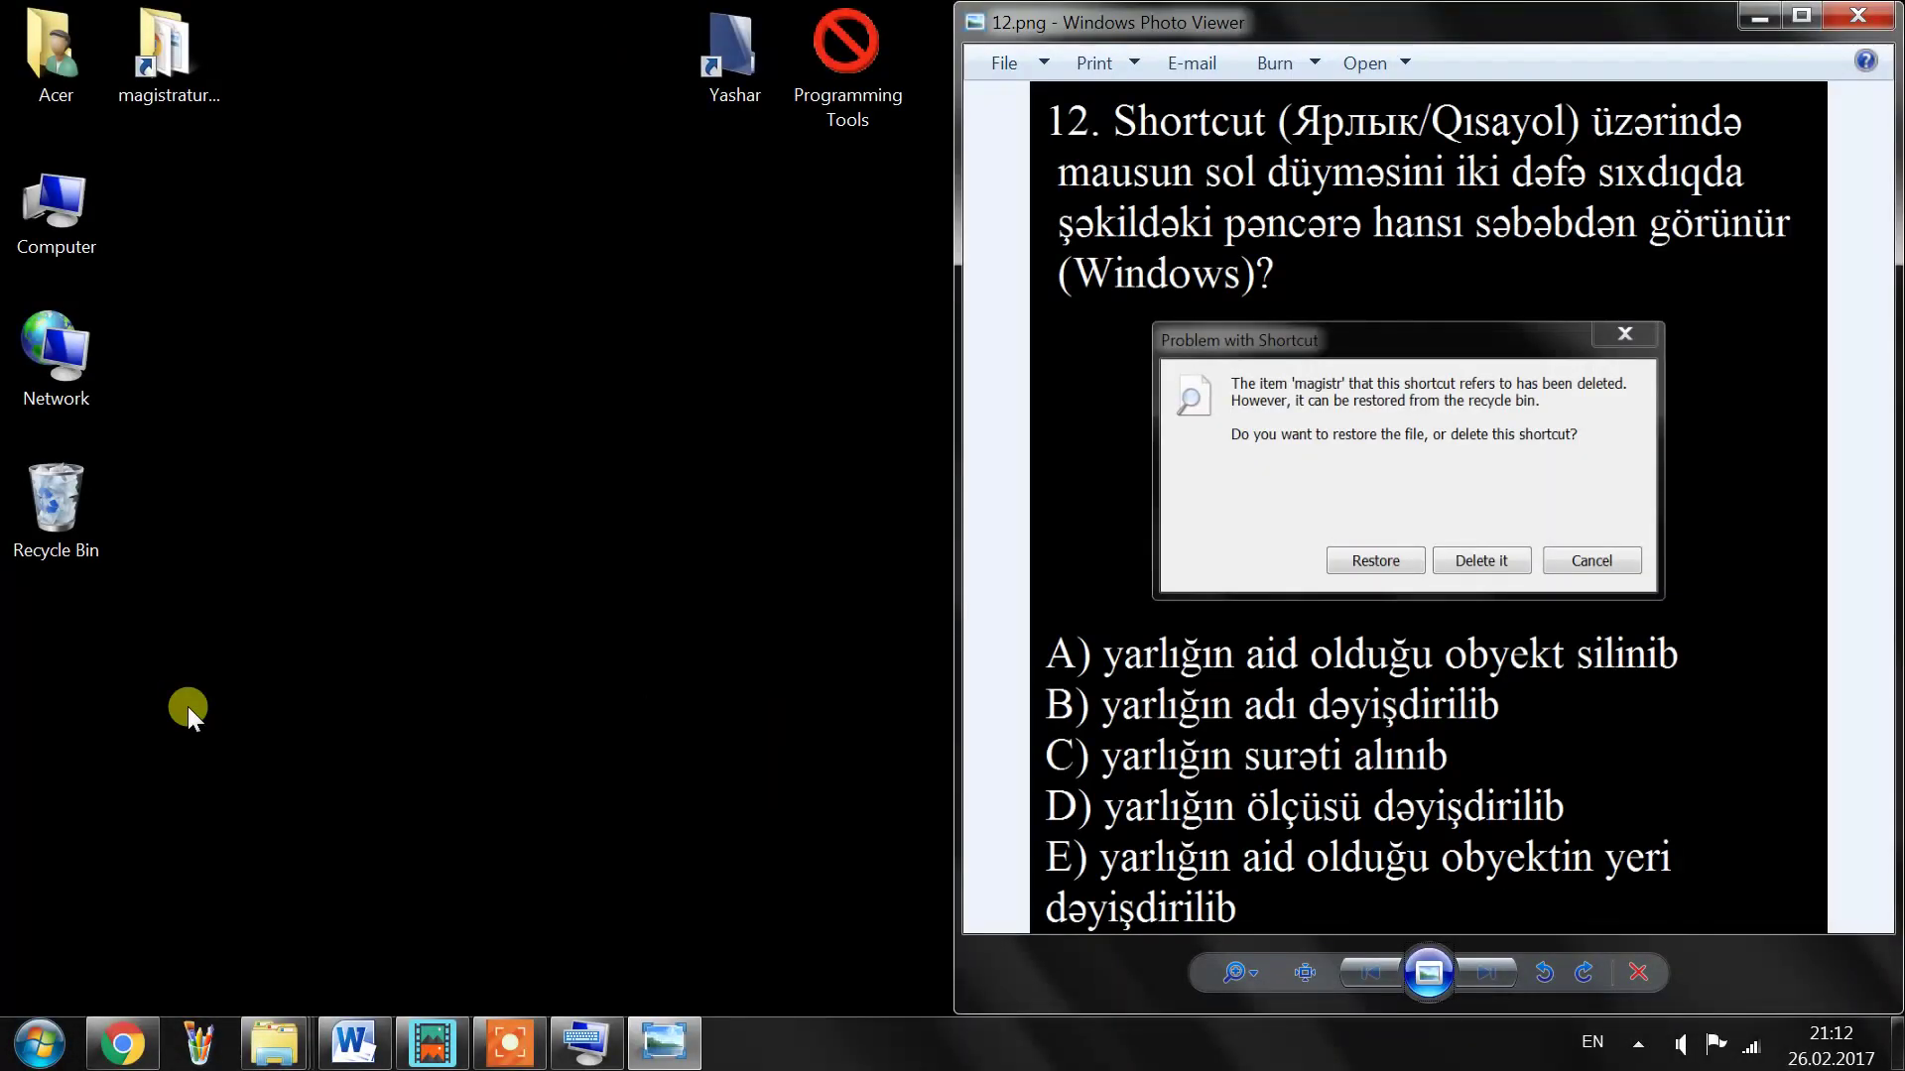
pyautogui.rightClick(238, 221)
pyautogui.moveTo(623, 574)
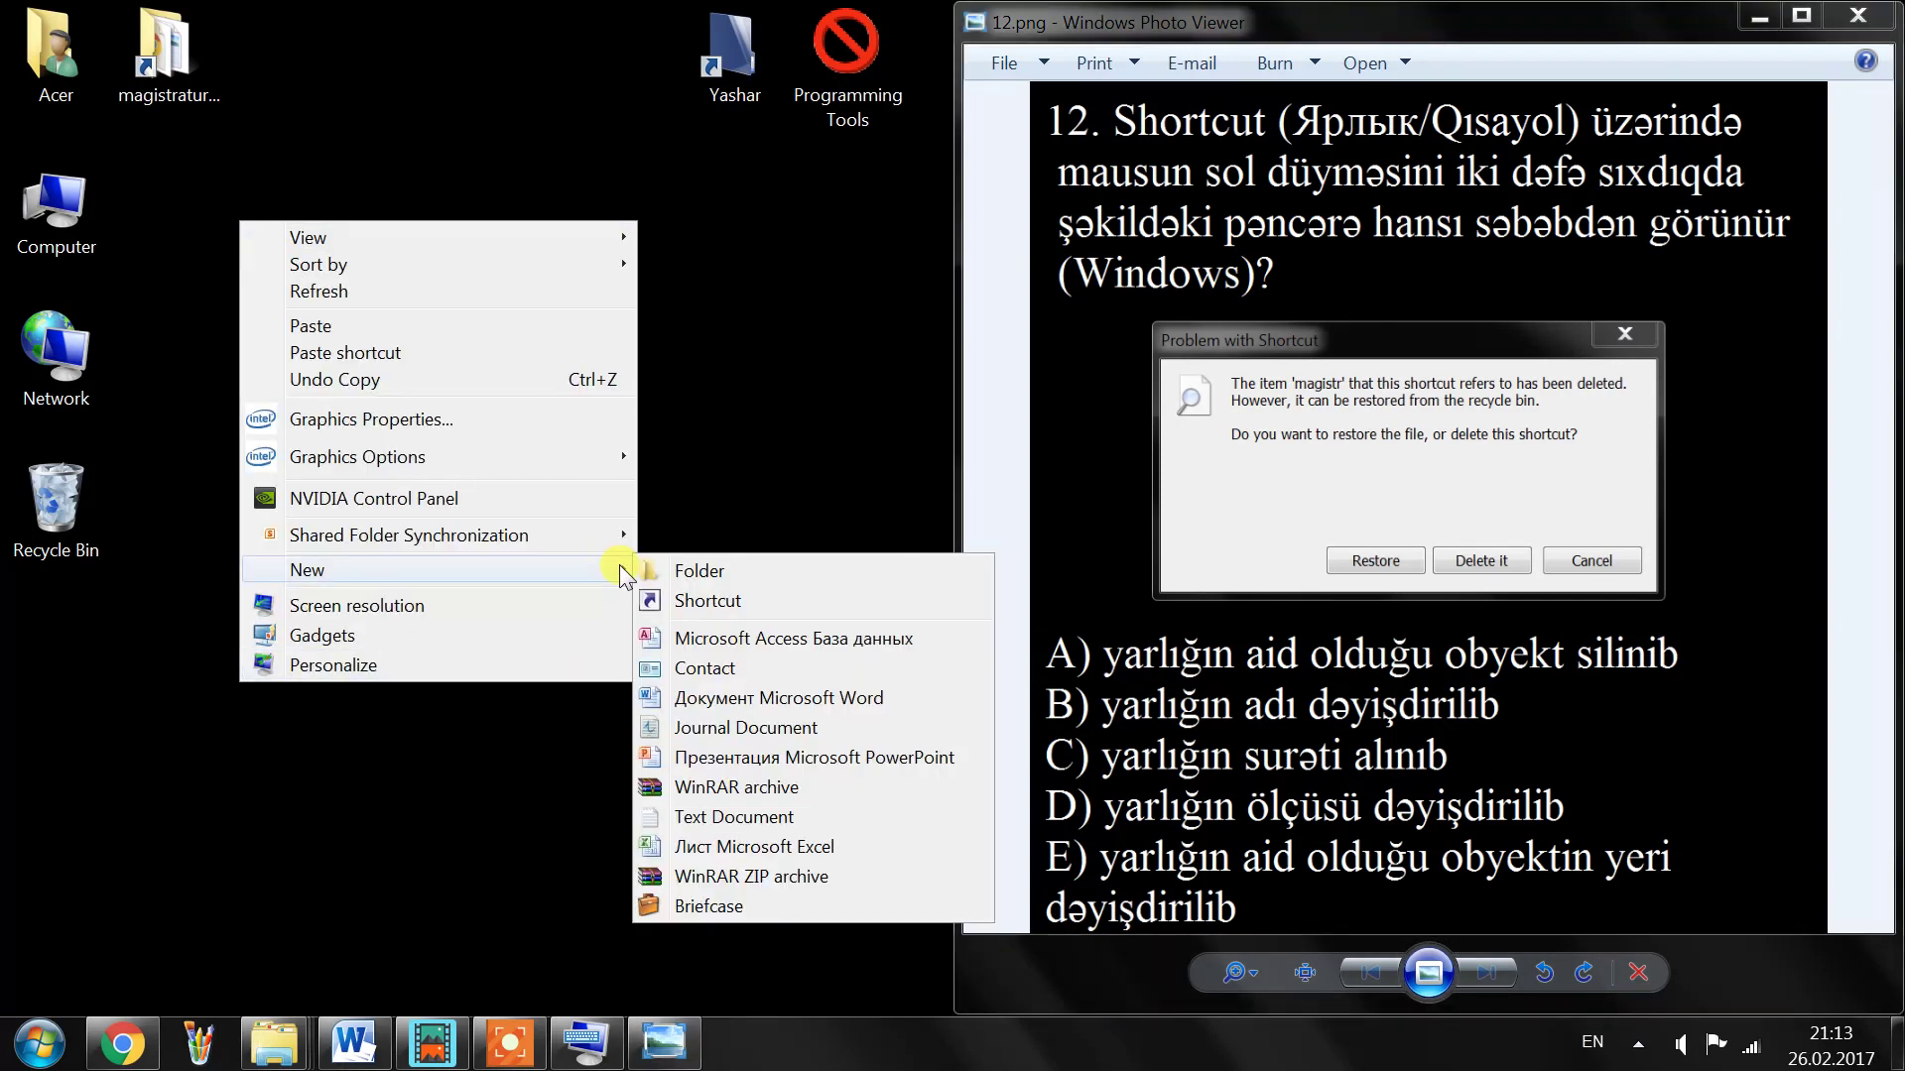
pyautogui.click(684, 570)
pyautogui.write('magistr')
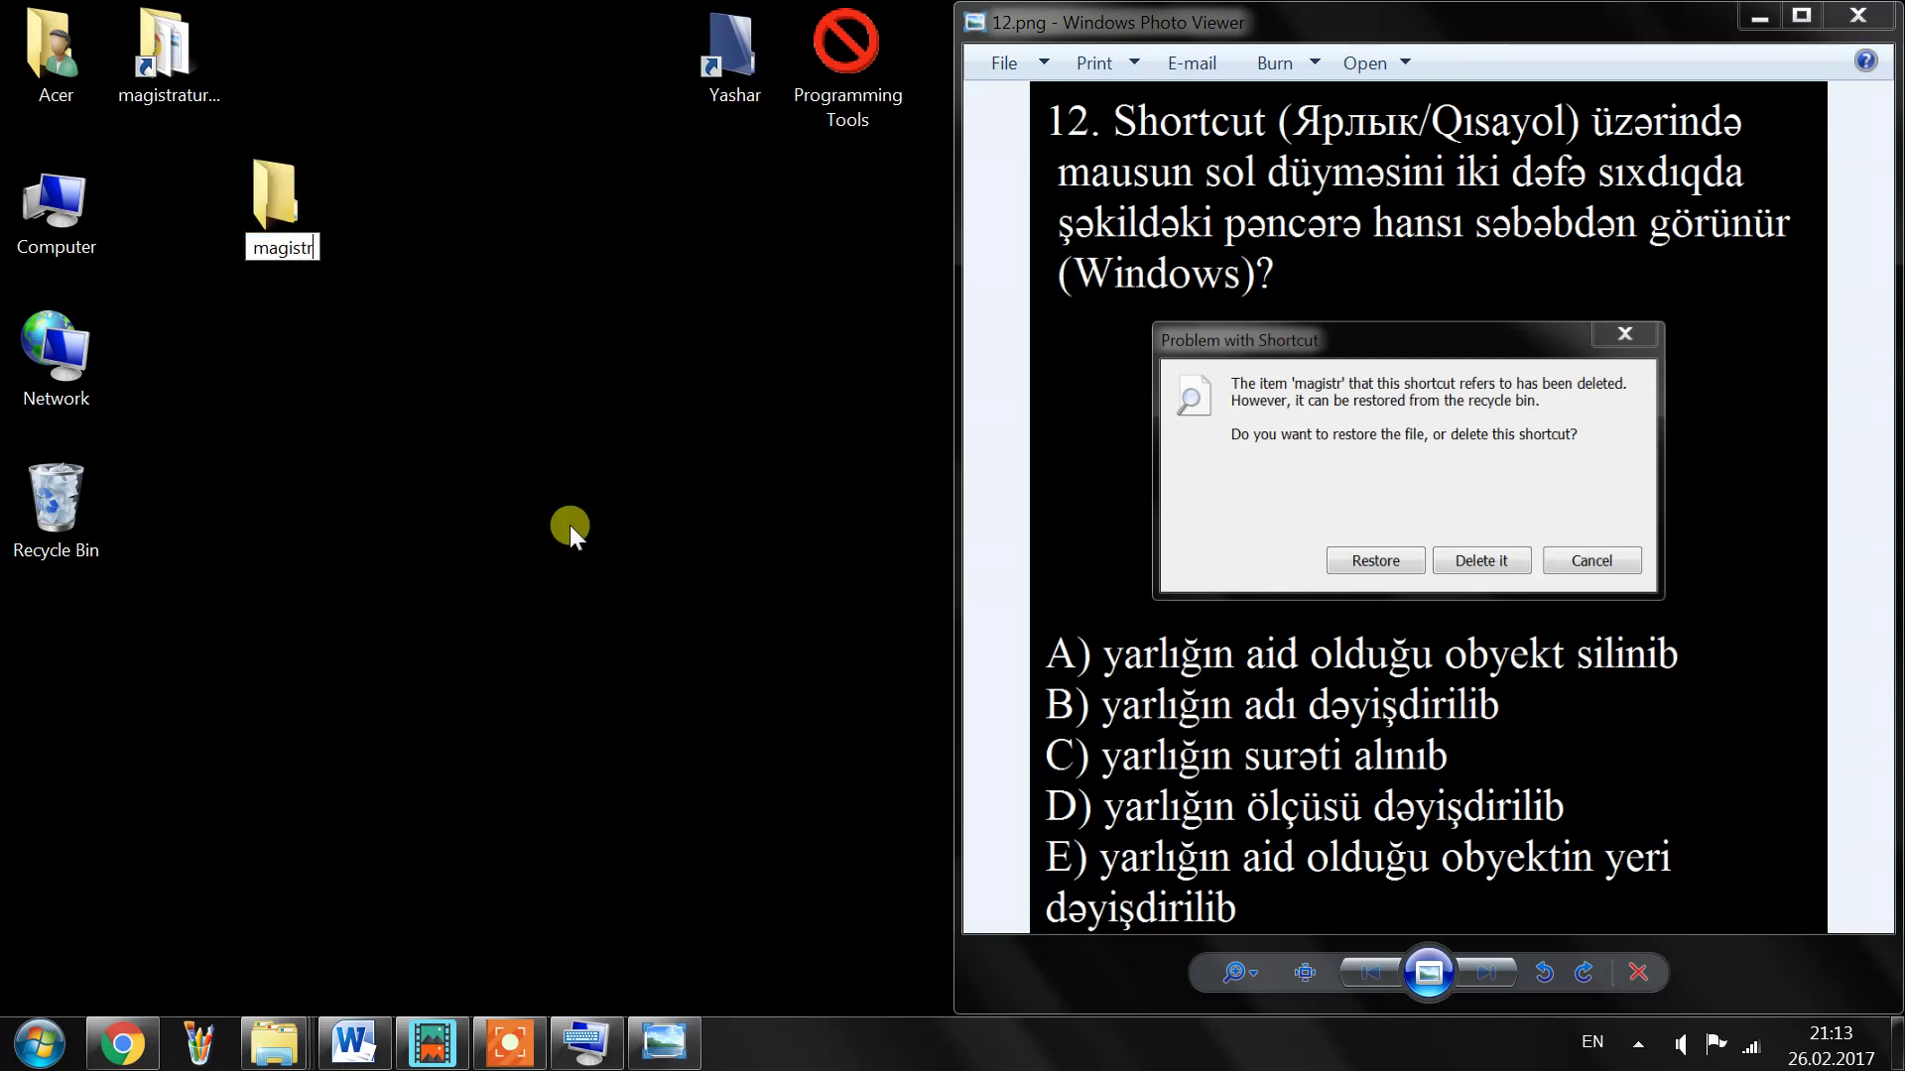
pyautogui.press('Return')
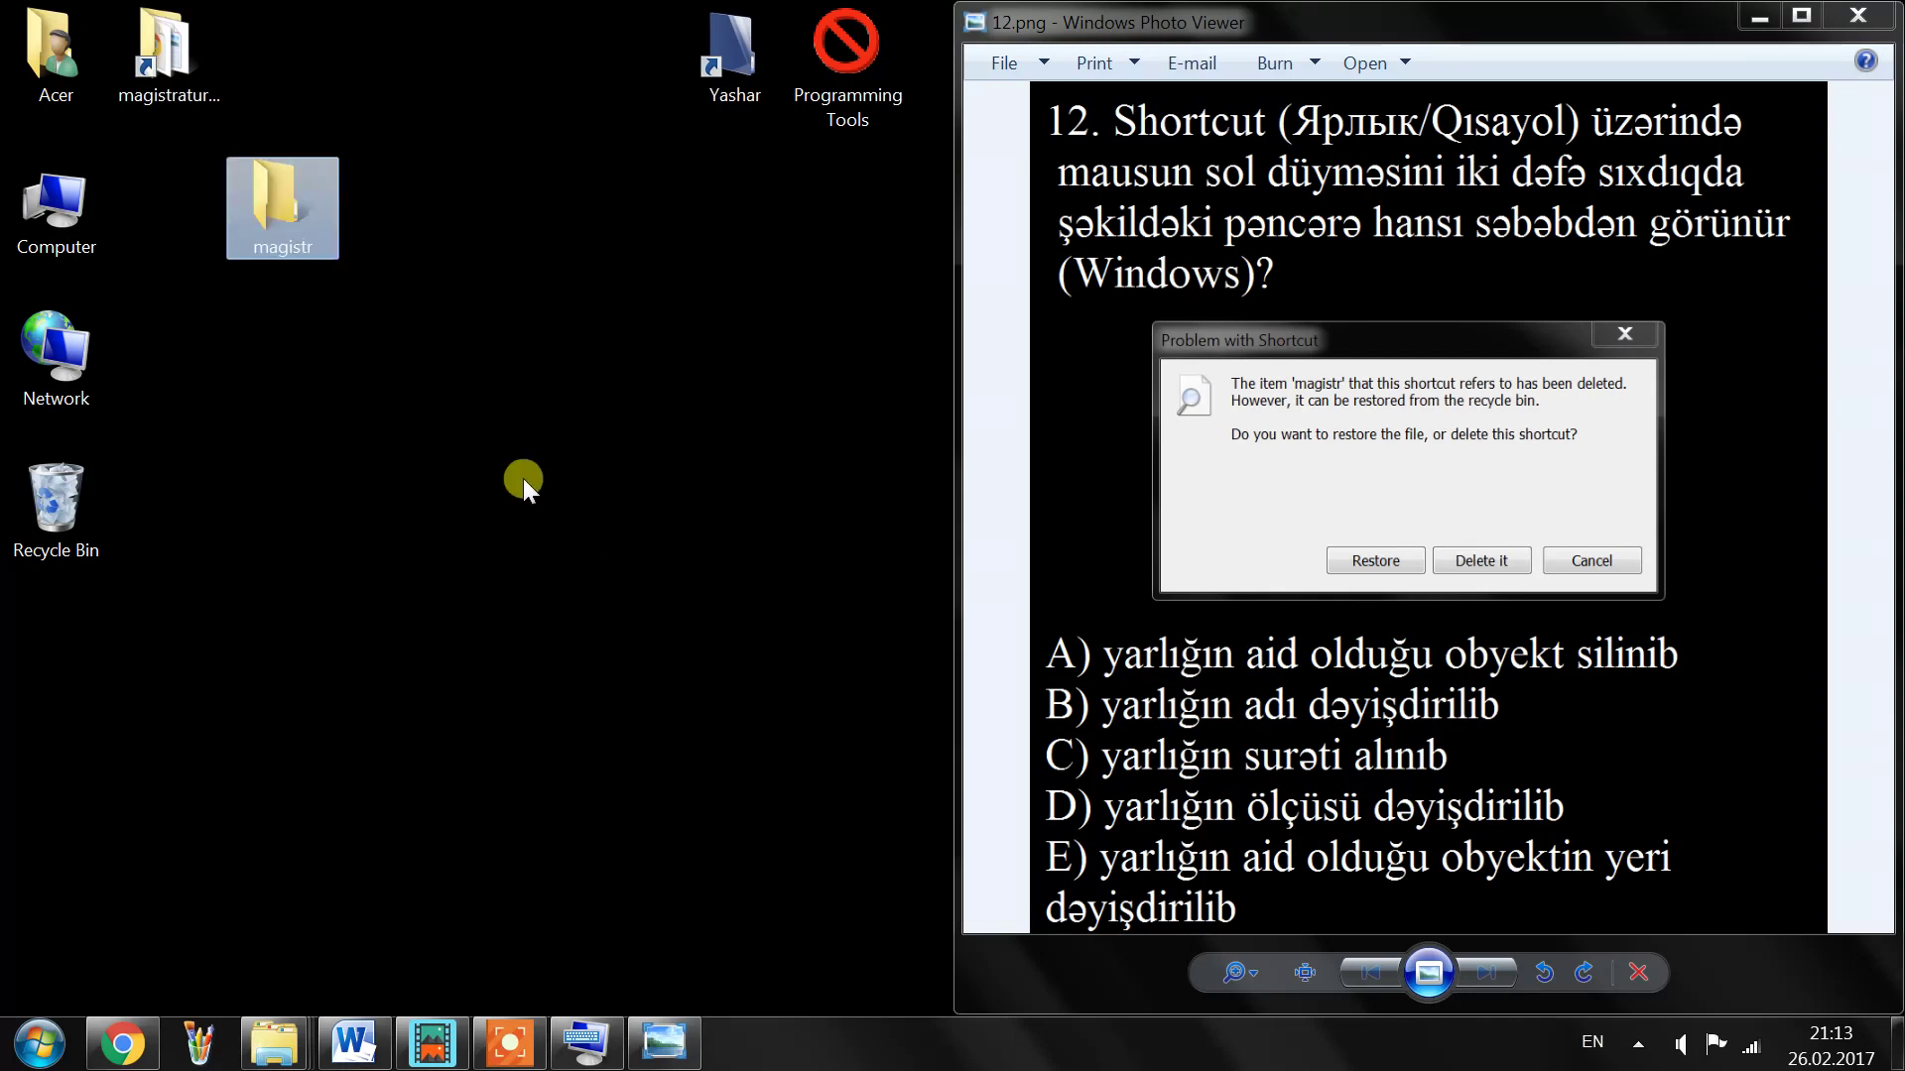
# Step: Create a desktop shortcut to the magistr folder and place it directly below the folder
pyautogui.rightClick(263, 224)
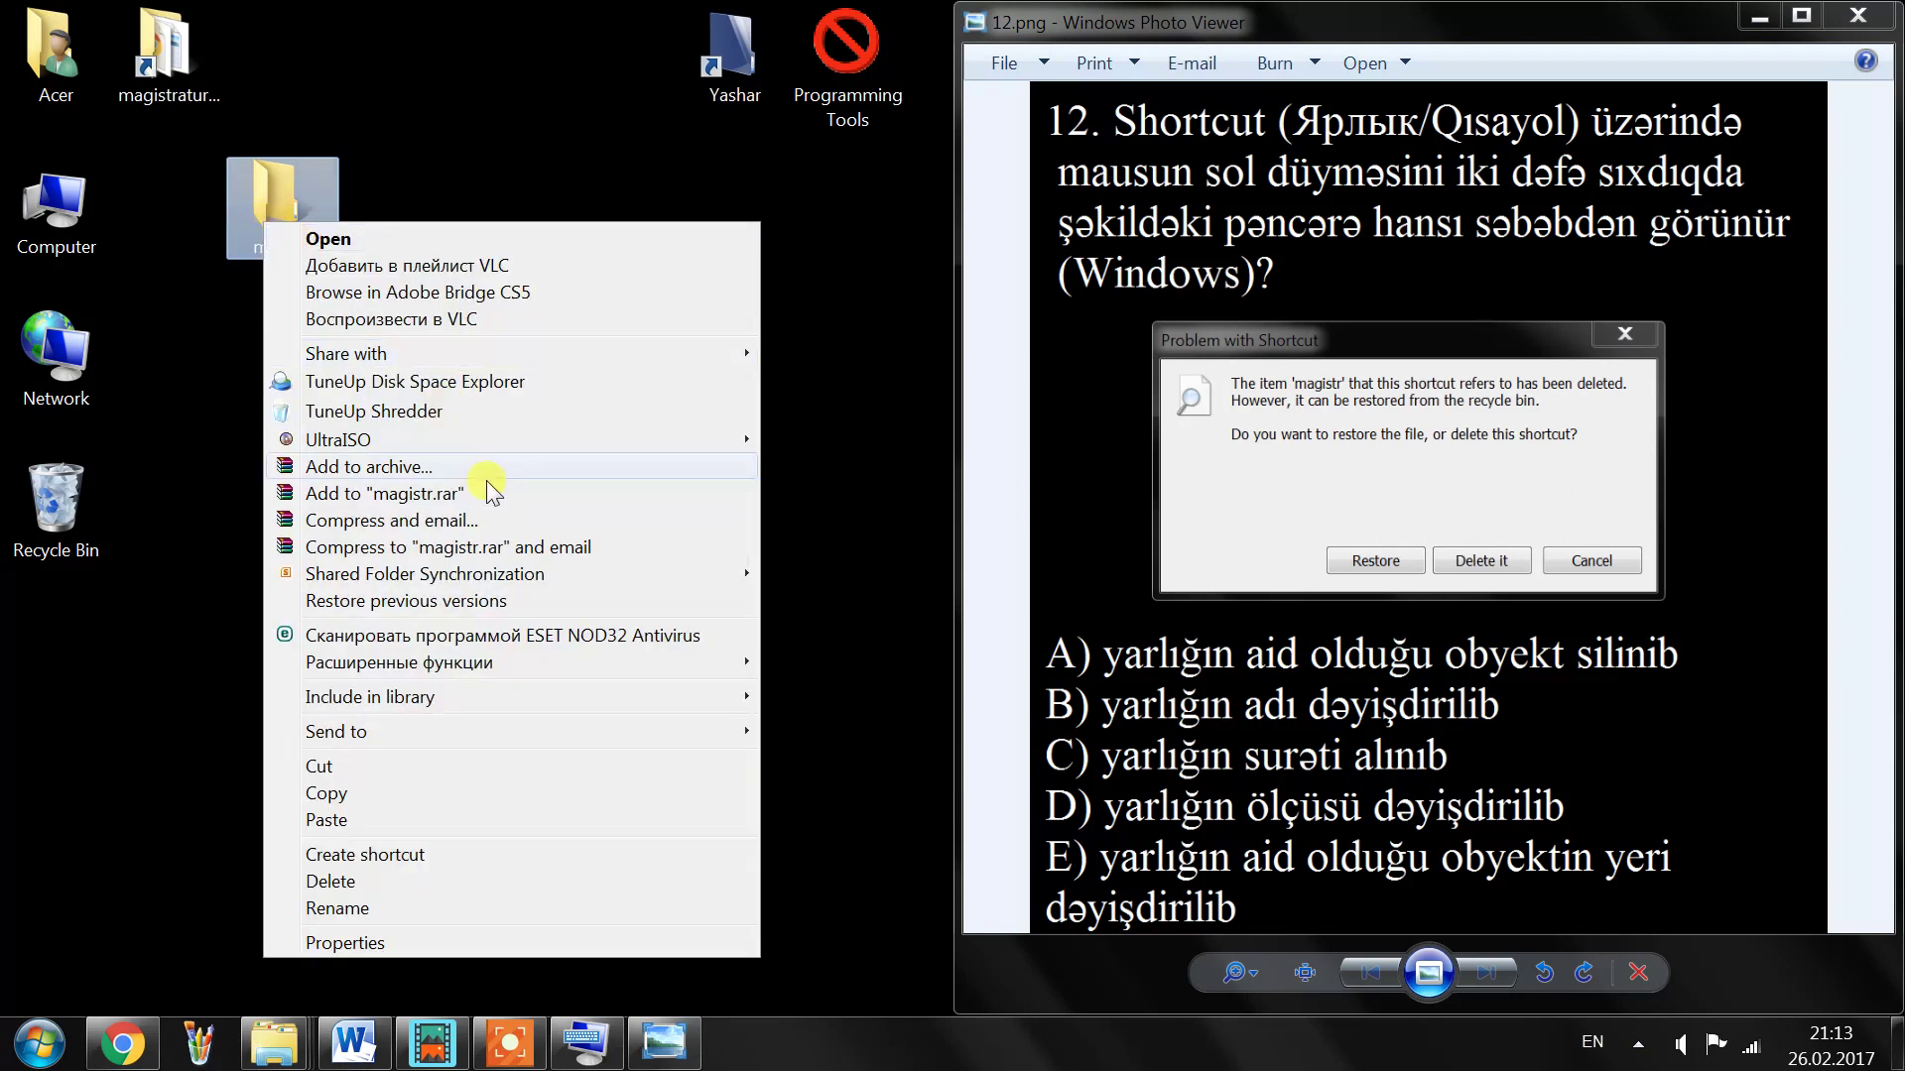
pyautogui.moveTo(645, 739)
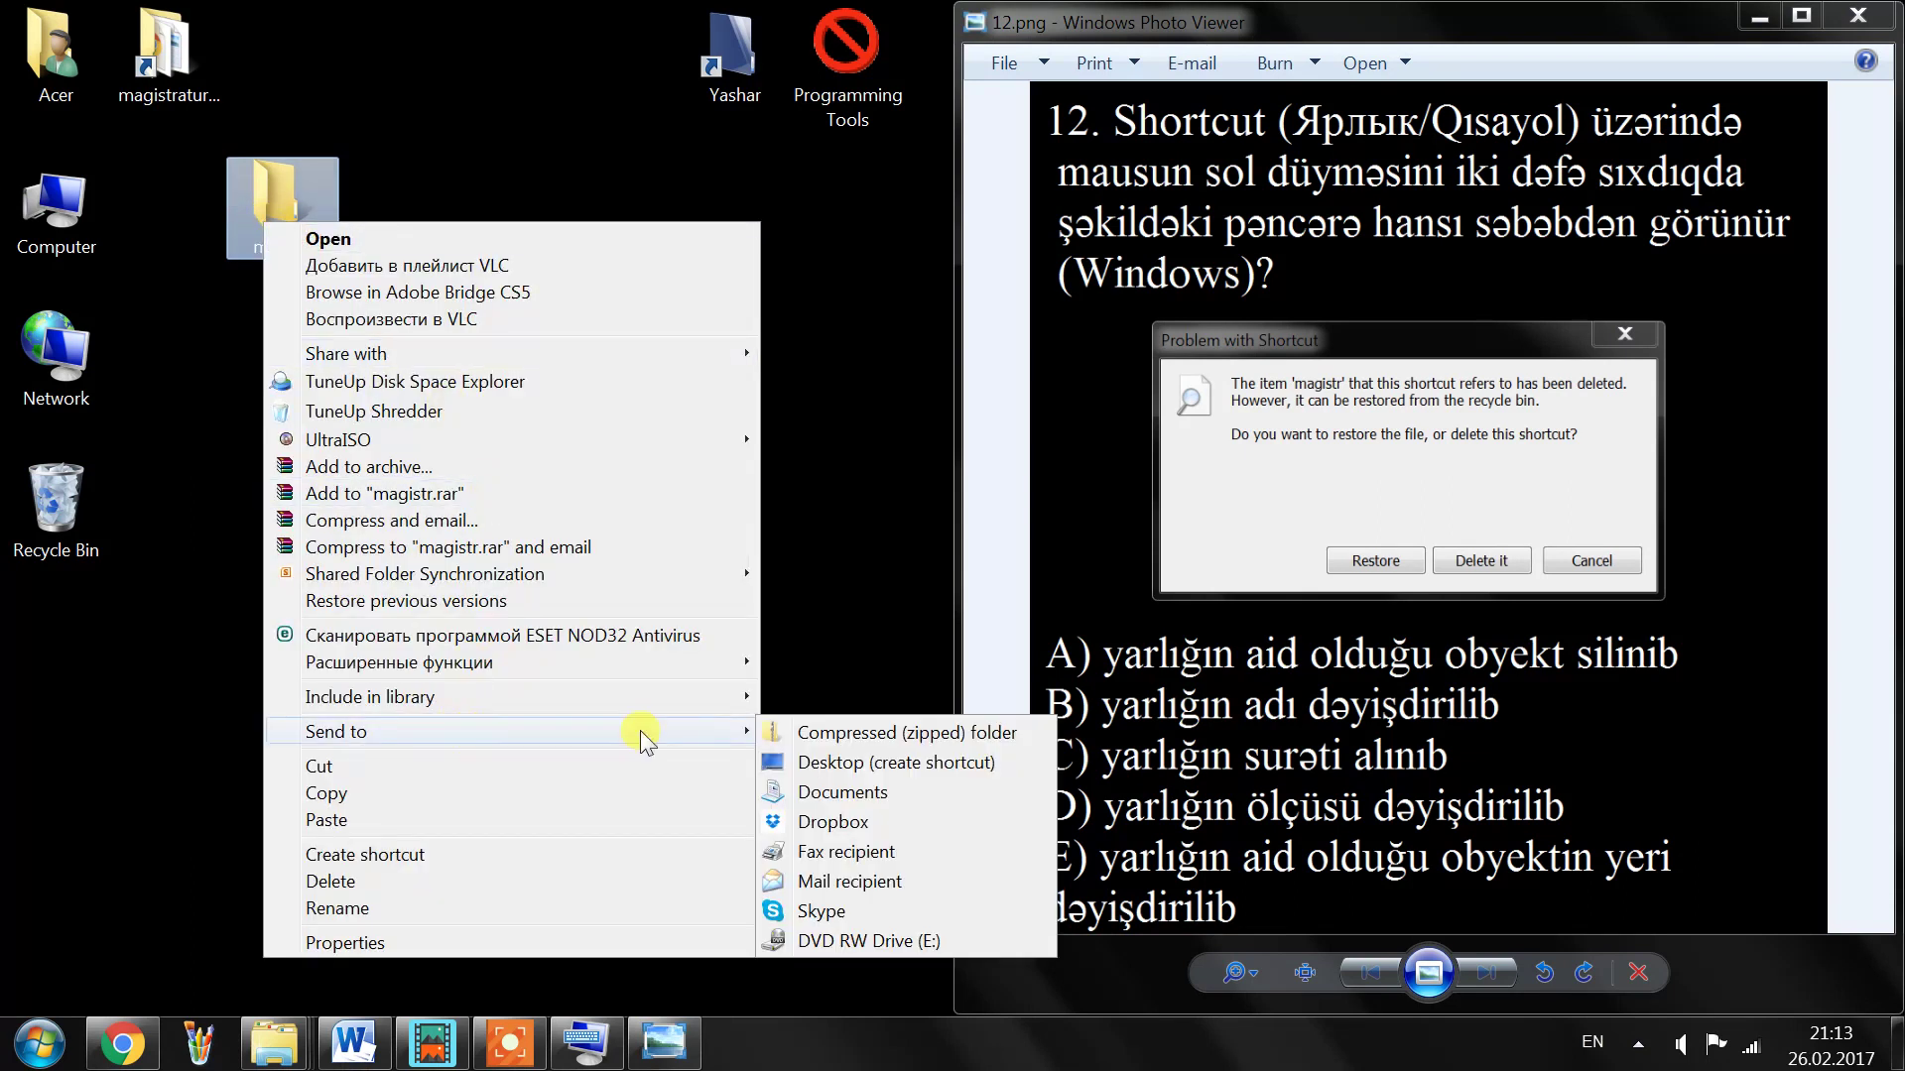
pyautogui.click(948, 760)
pyautogui.moveTo(85, 640); pyautogui.dragTo(337, 421)
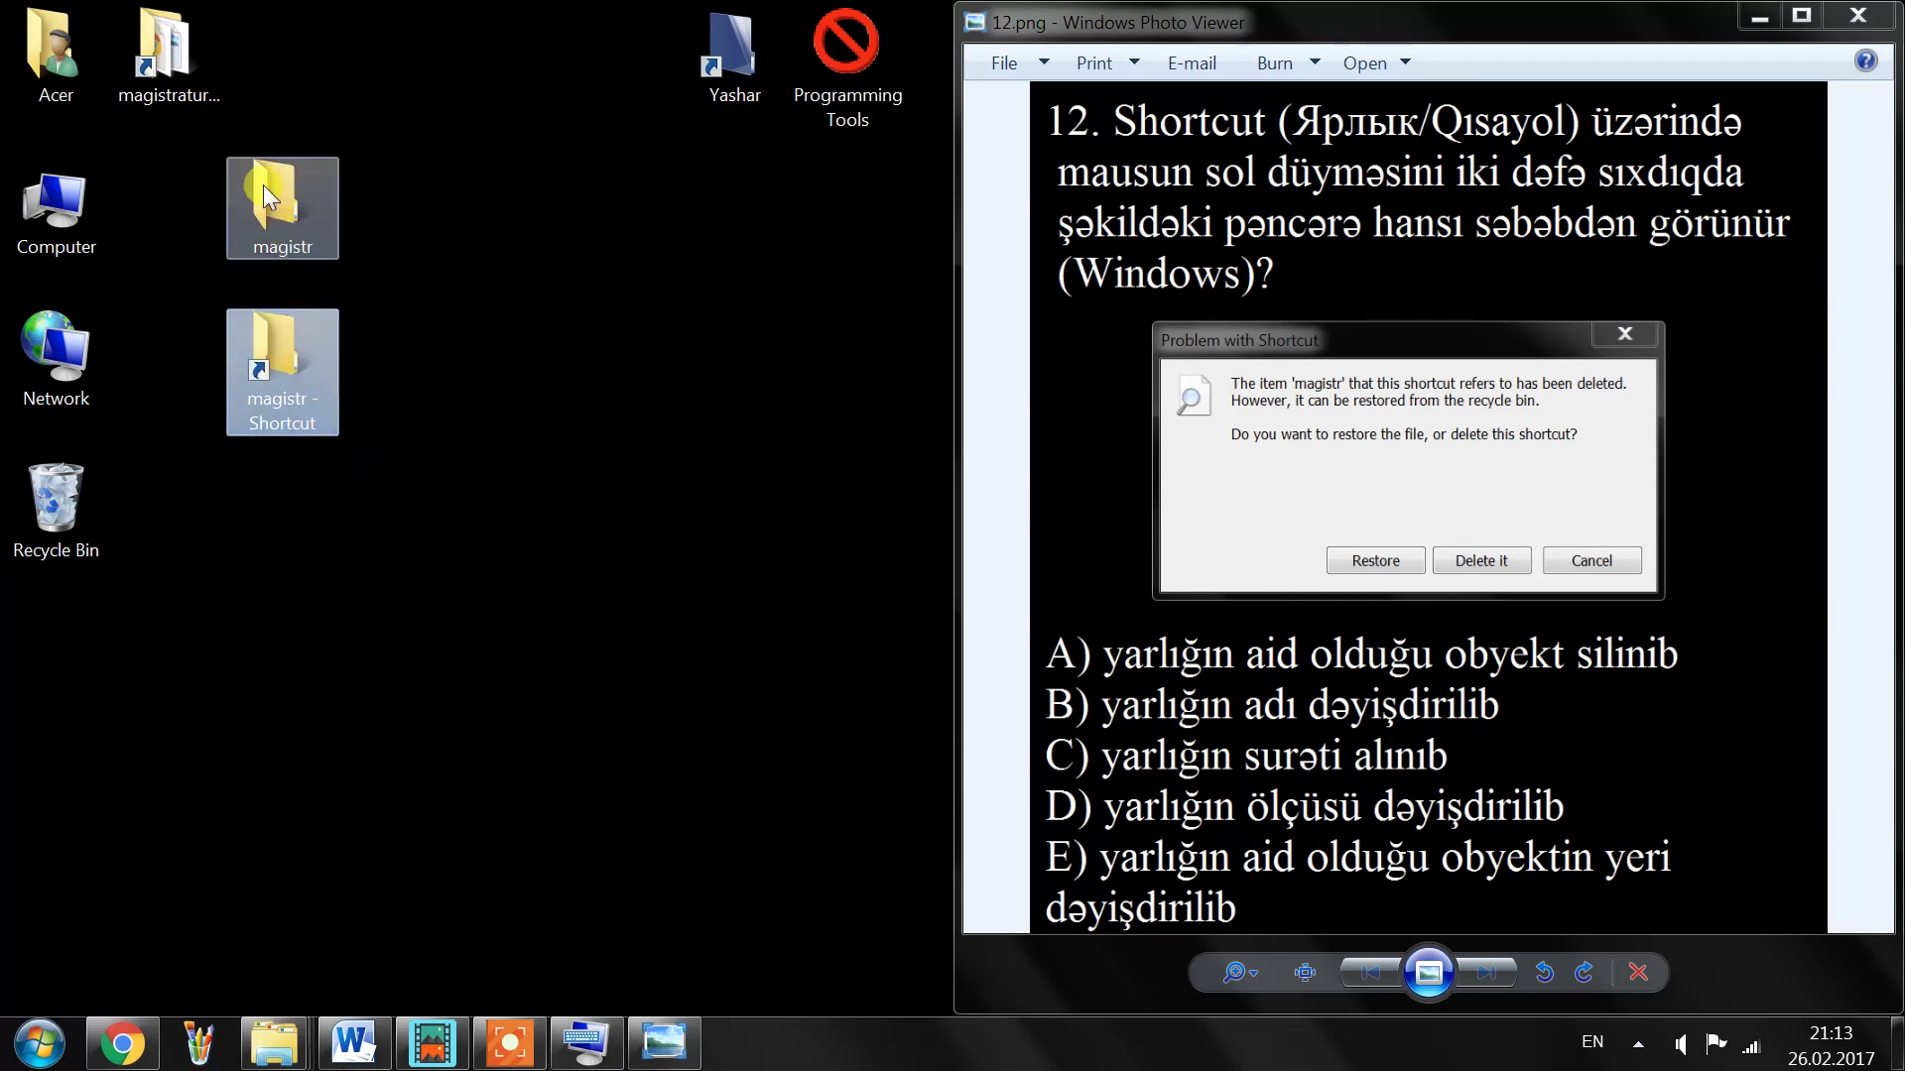
# Step: Create a text document with its default name inside the magistr folder and close the folder
pyautogui.click(280, 235)
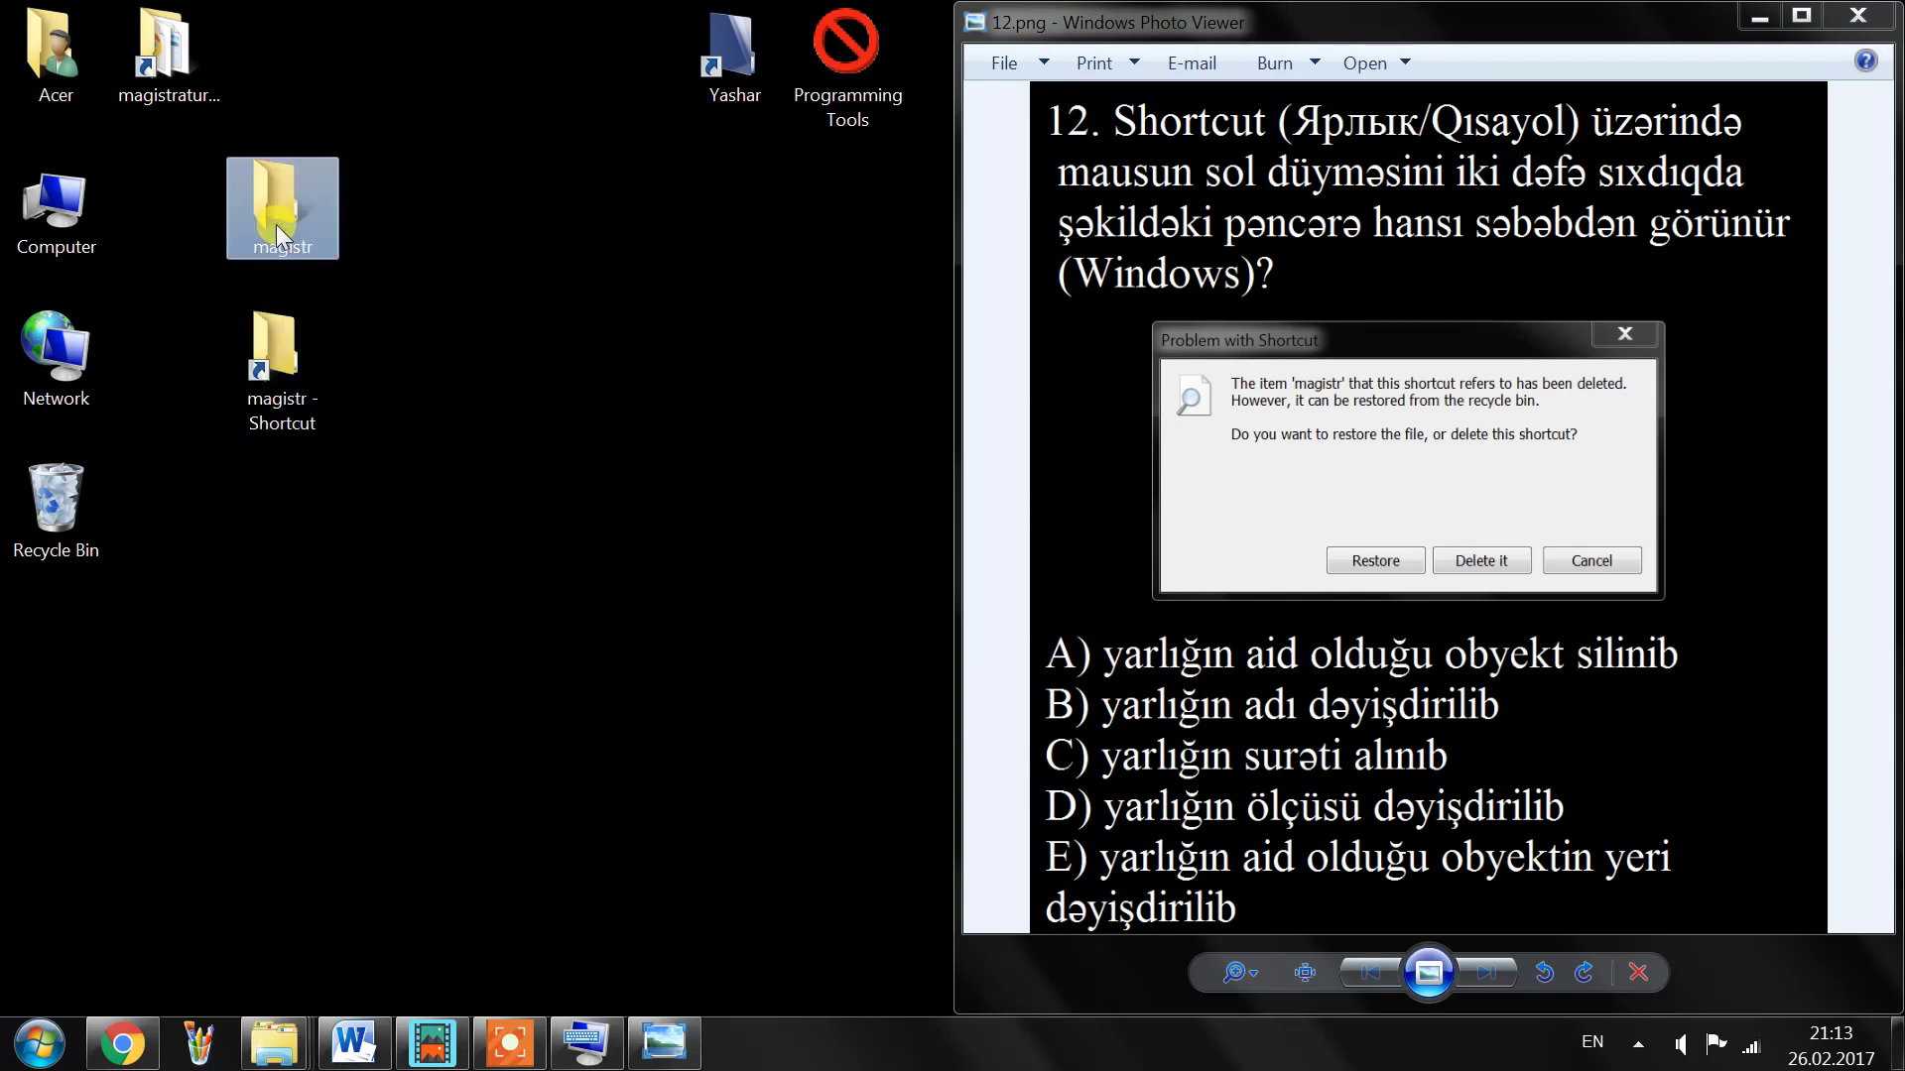
pyautogui.doubleClick(280, 235)
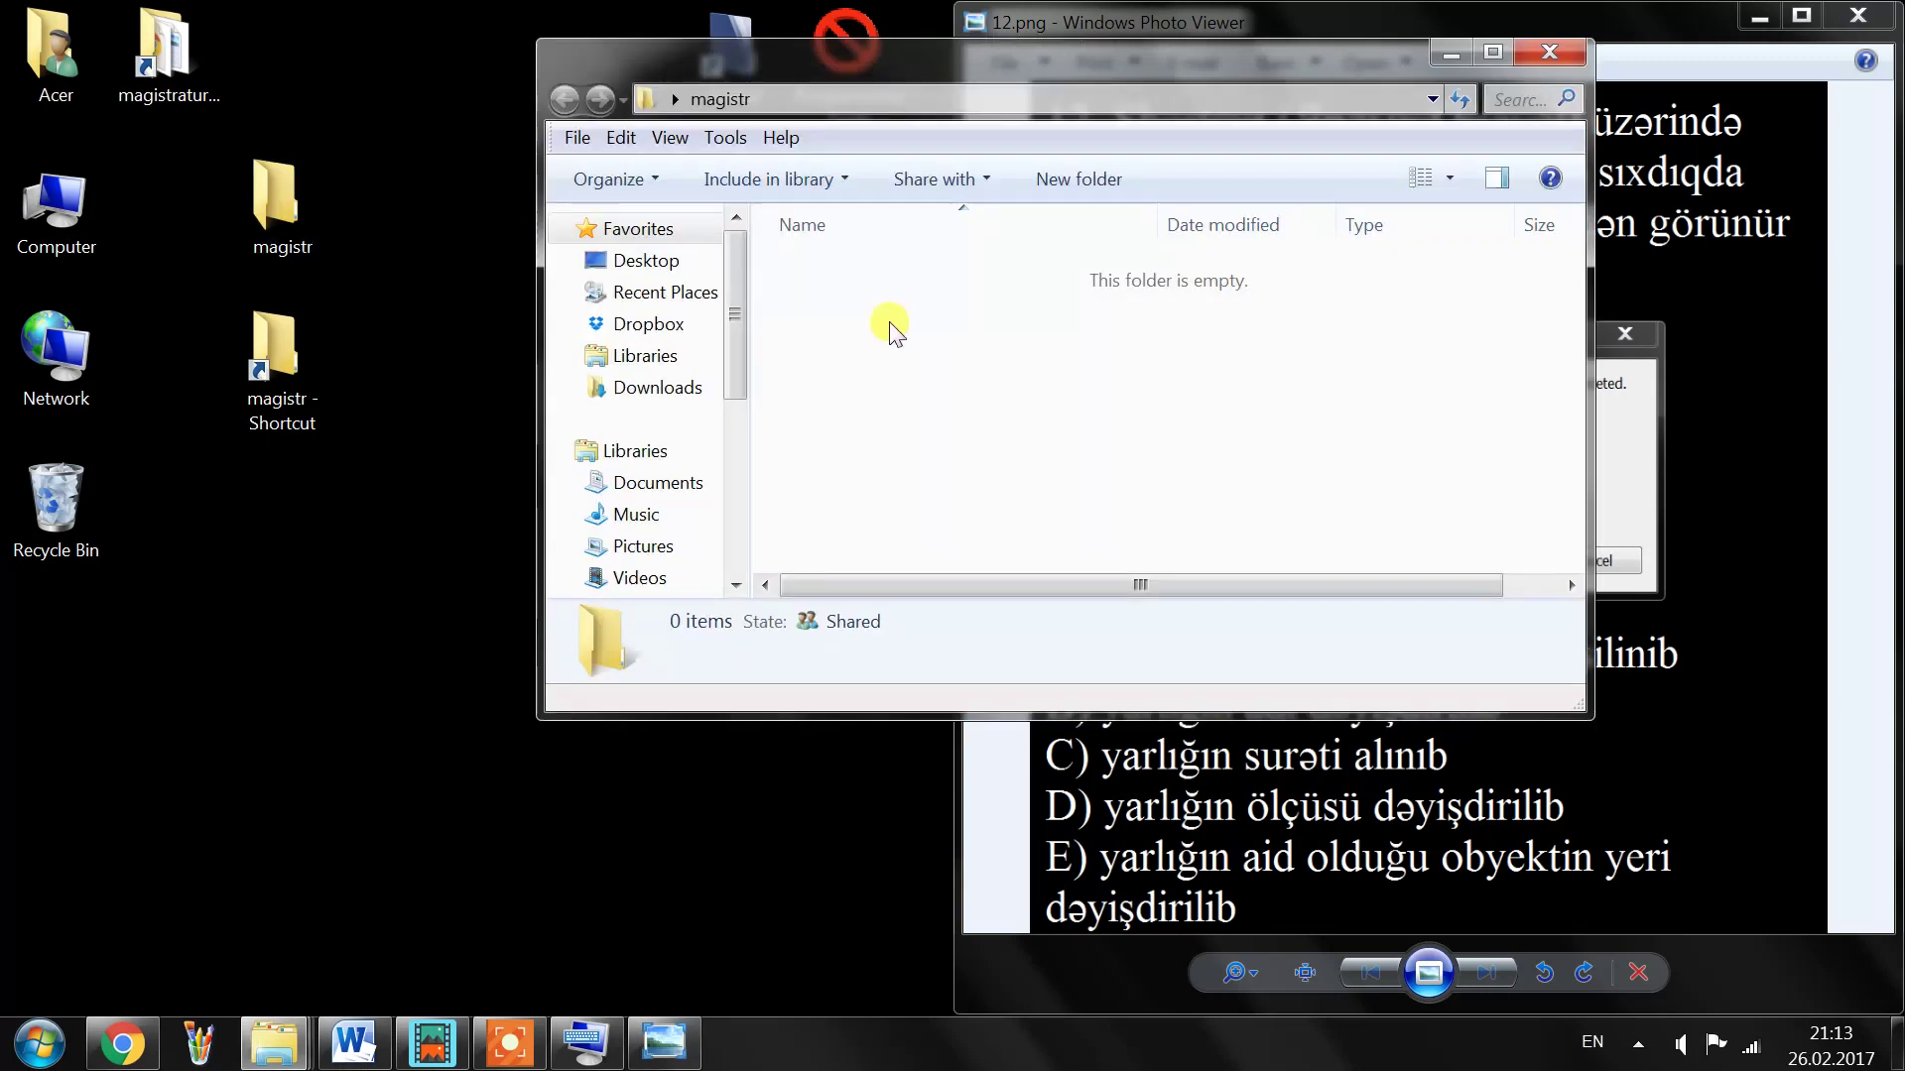
pyautogui.click(415, 265)
pyautogui.moveTo(415, 265); pyautogui.dragTo(4, 264)
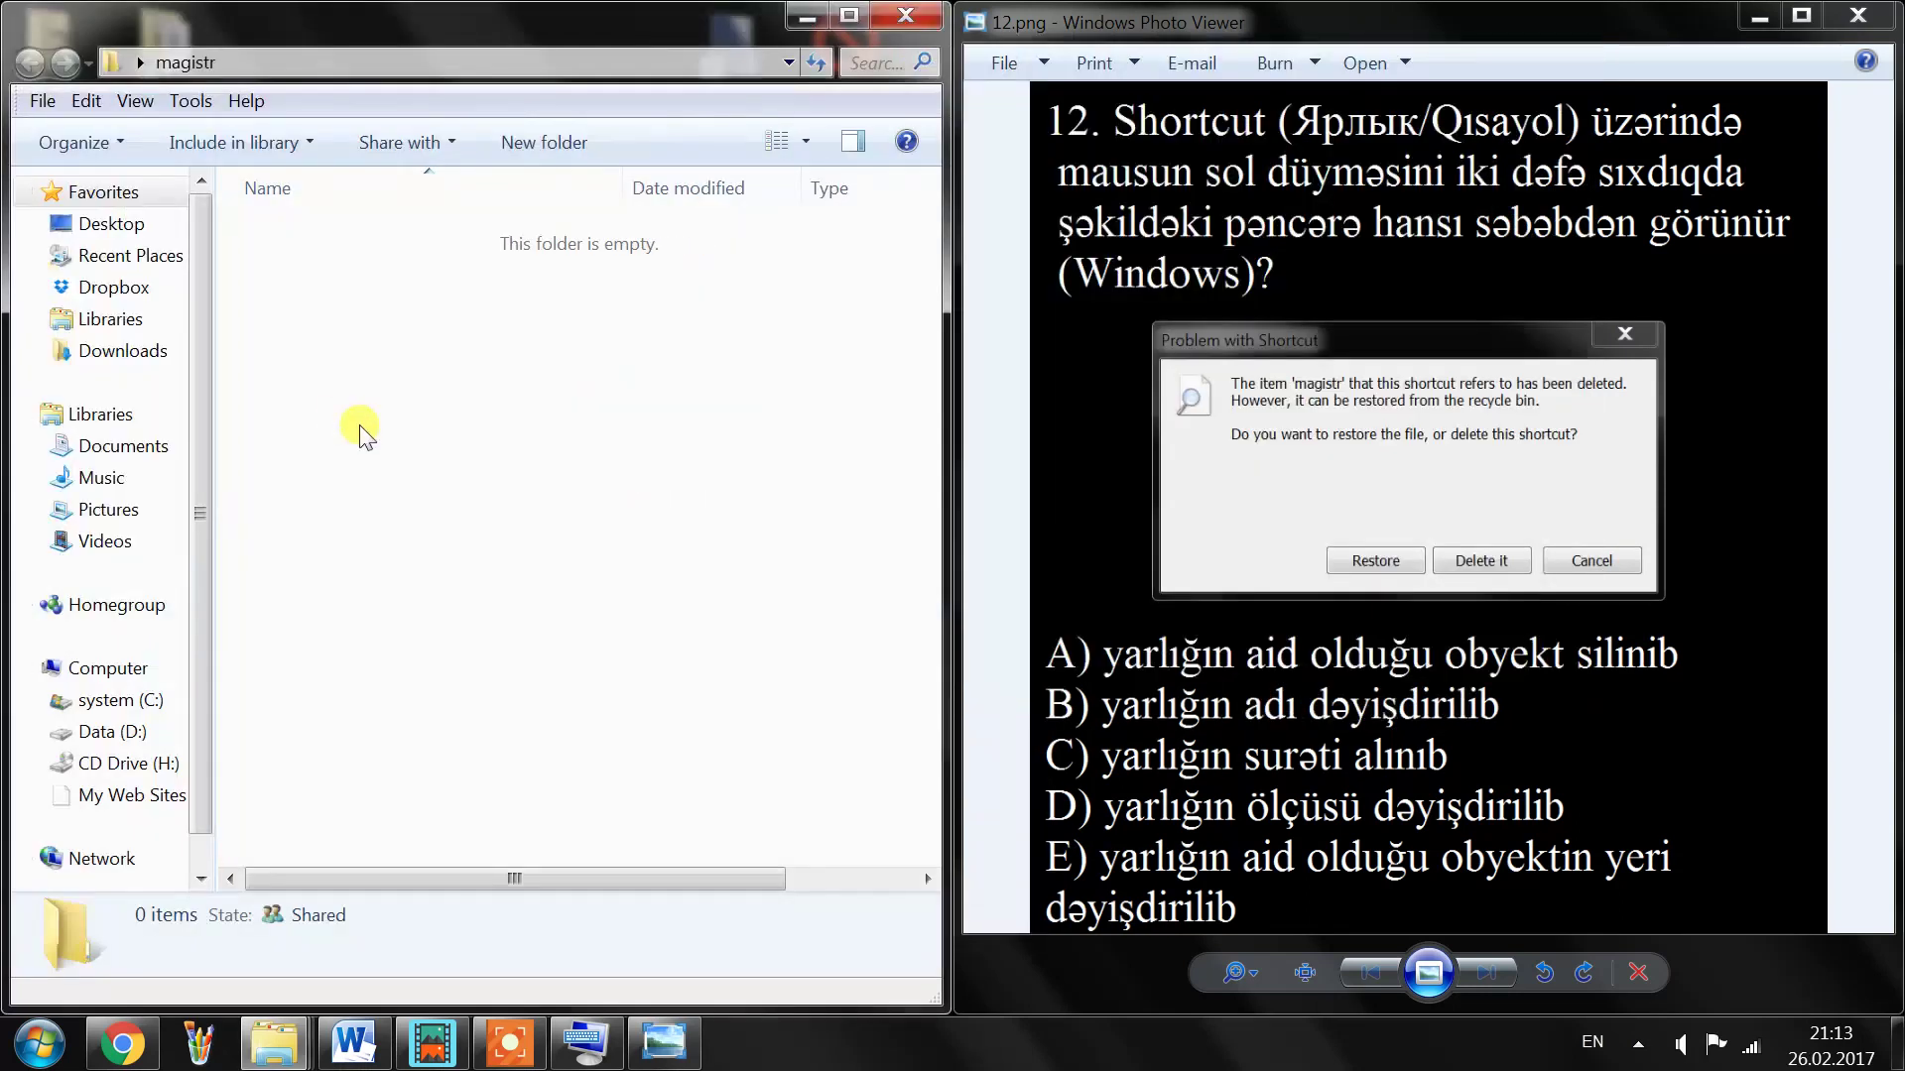
pyautogui.rightClick(495, 354)
pyautogui.moveTo(675, 668)
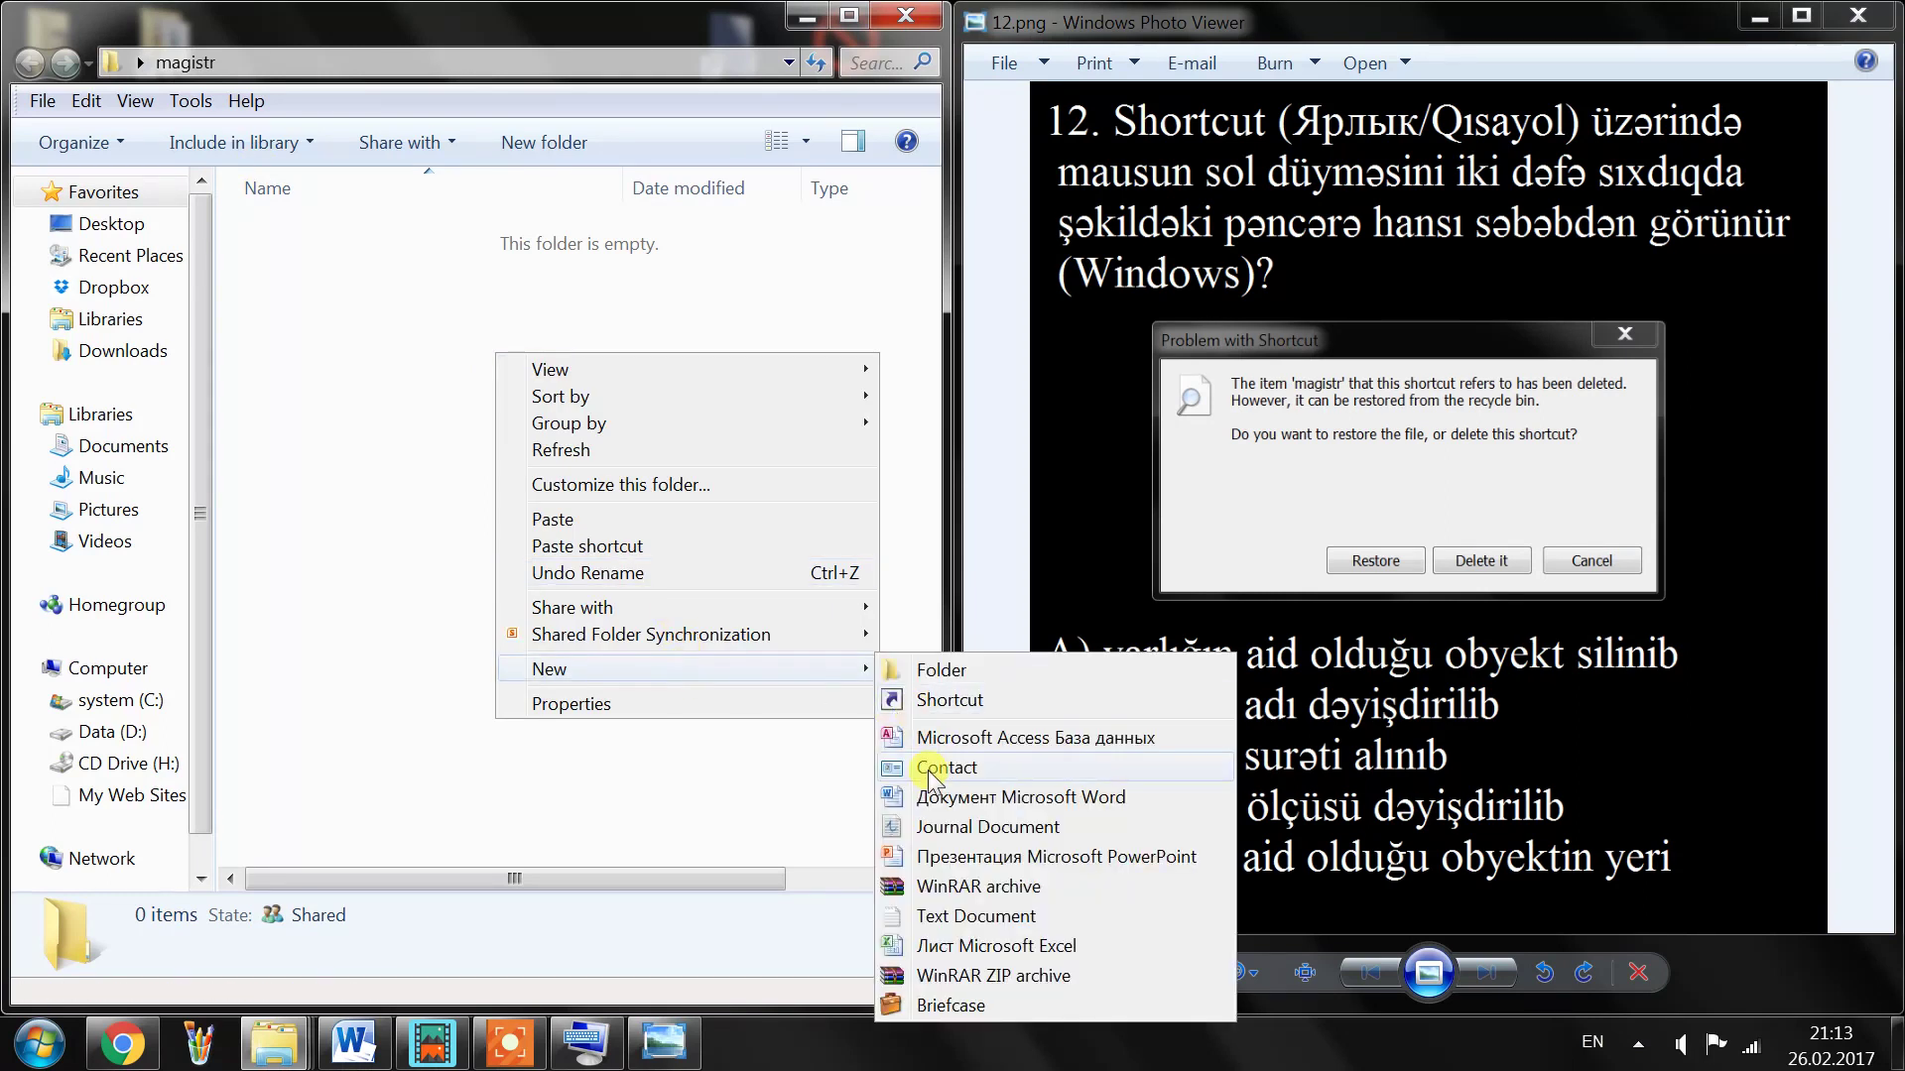
pyautogui.click(933, 915)
pyautogui.press('Return')
pyautogui.click(668, 735)
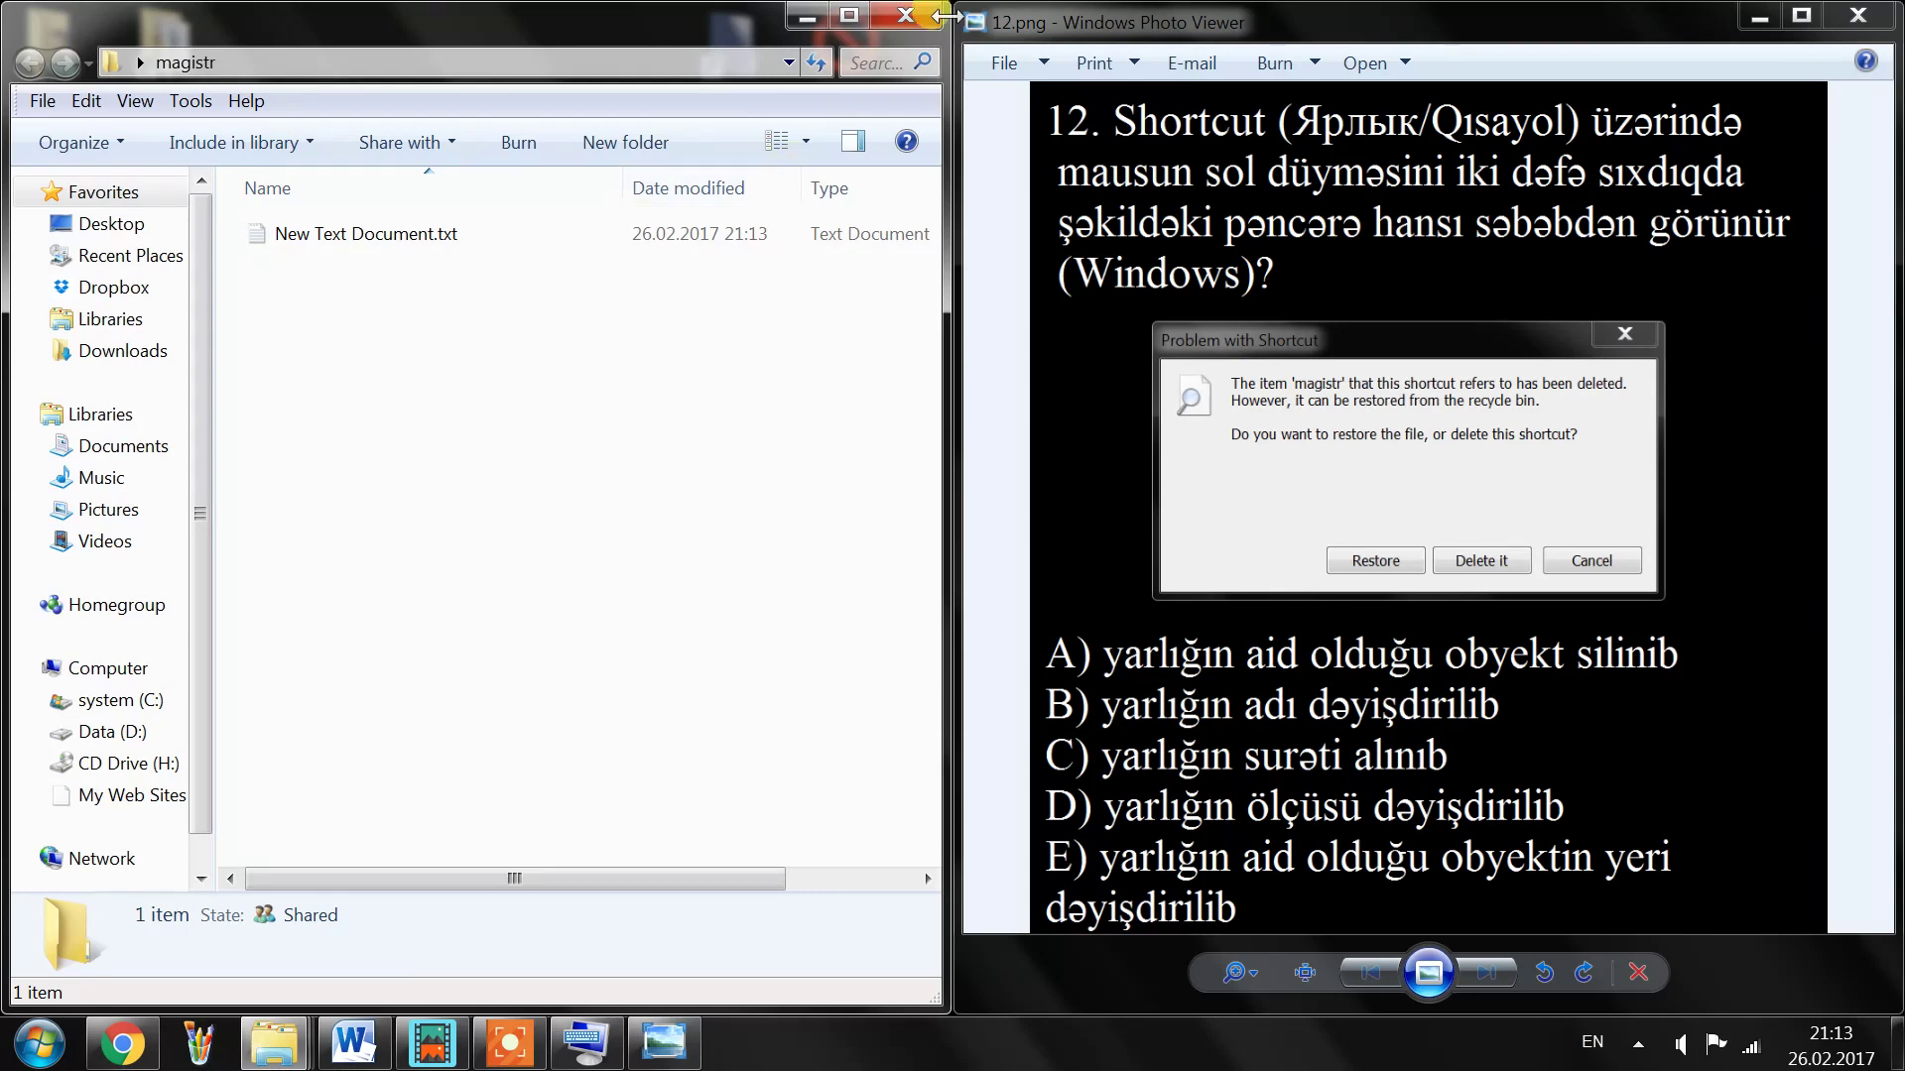
pyautogui.click(906, 15)
# Step: Open the magistr folder through its desktop shortcut to check its contents, and close it
pyautogui.click(253, 382)
pyautogui.doubleClick(253, 382)
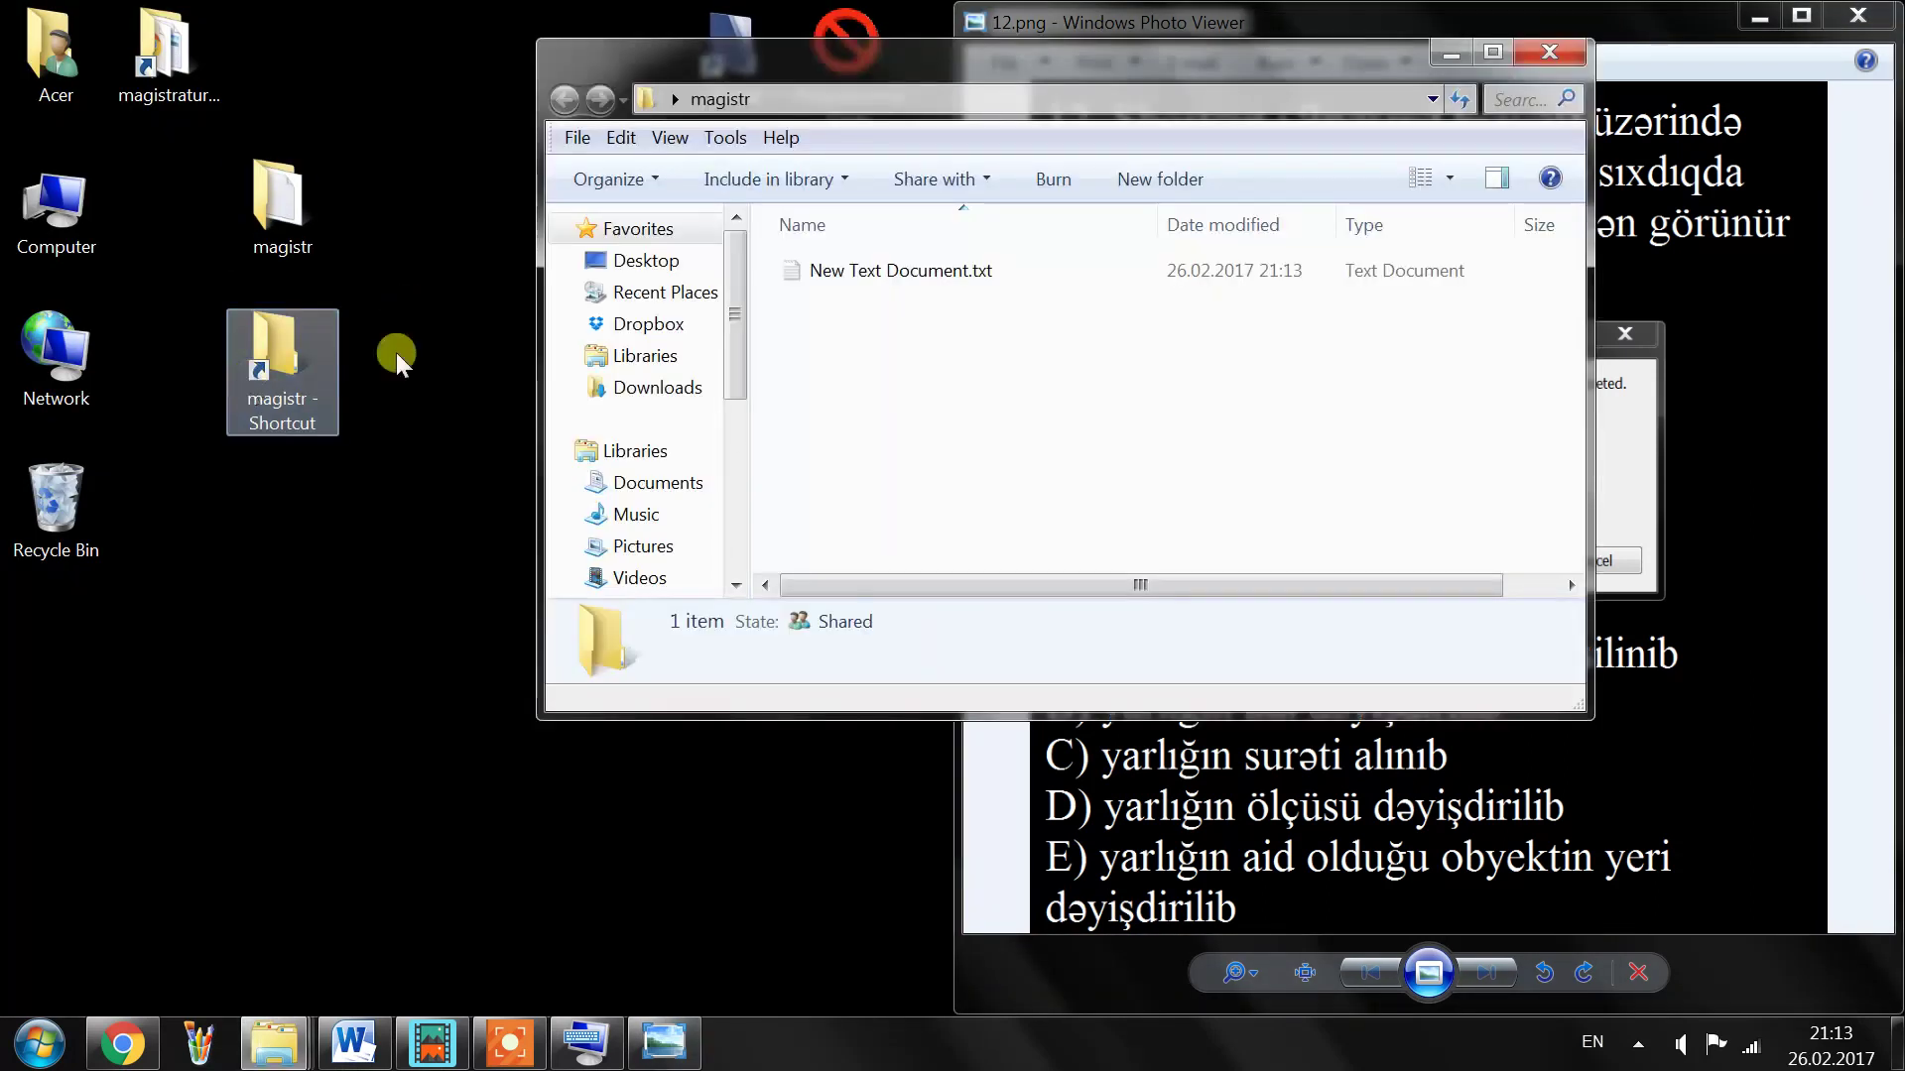
pyautogui.moveTo(1237, 65); pyautogui.dragTo(2, 69)
pyautogui.click(897, 18)
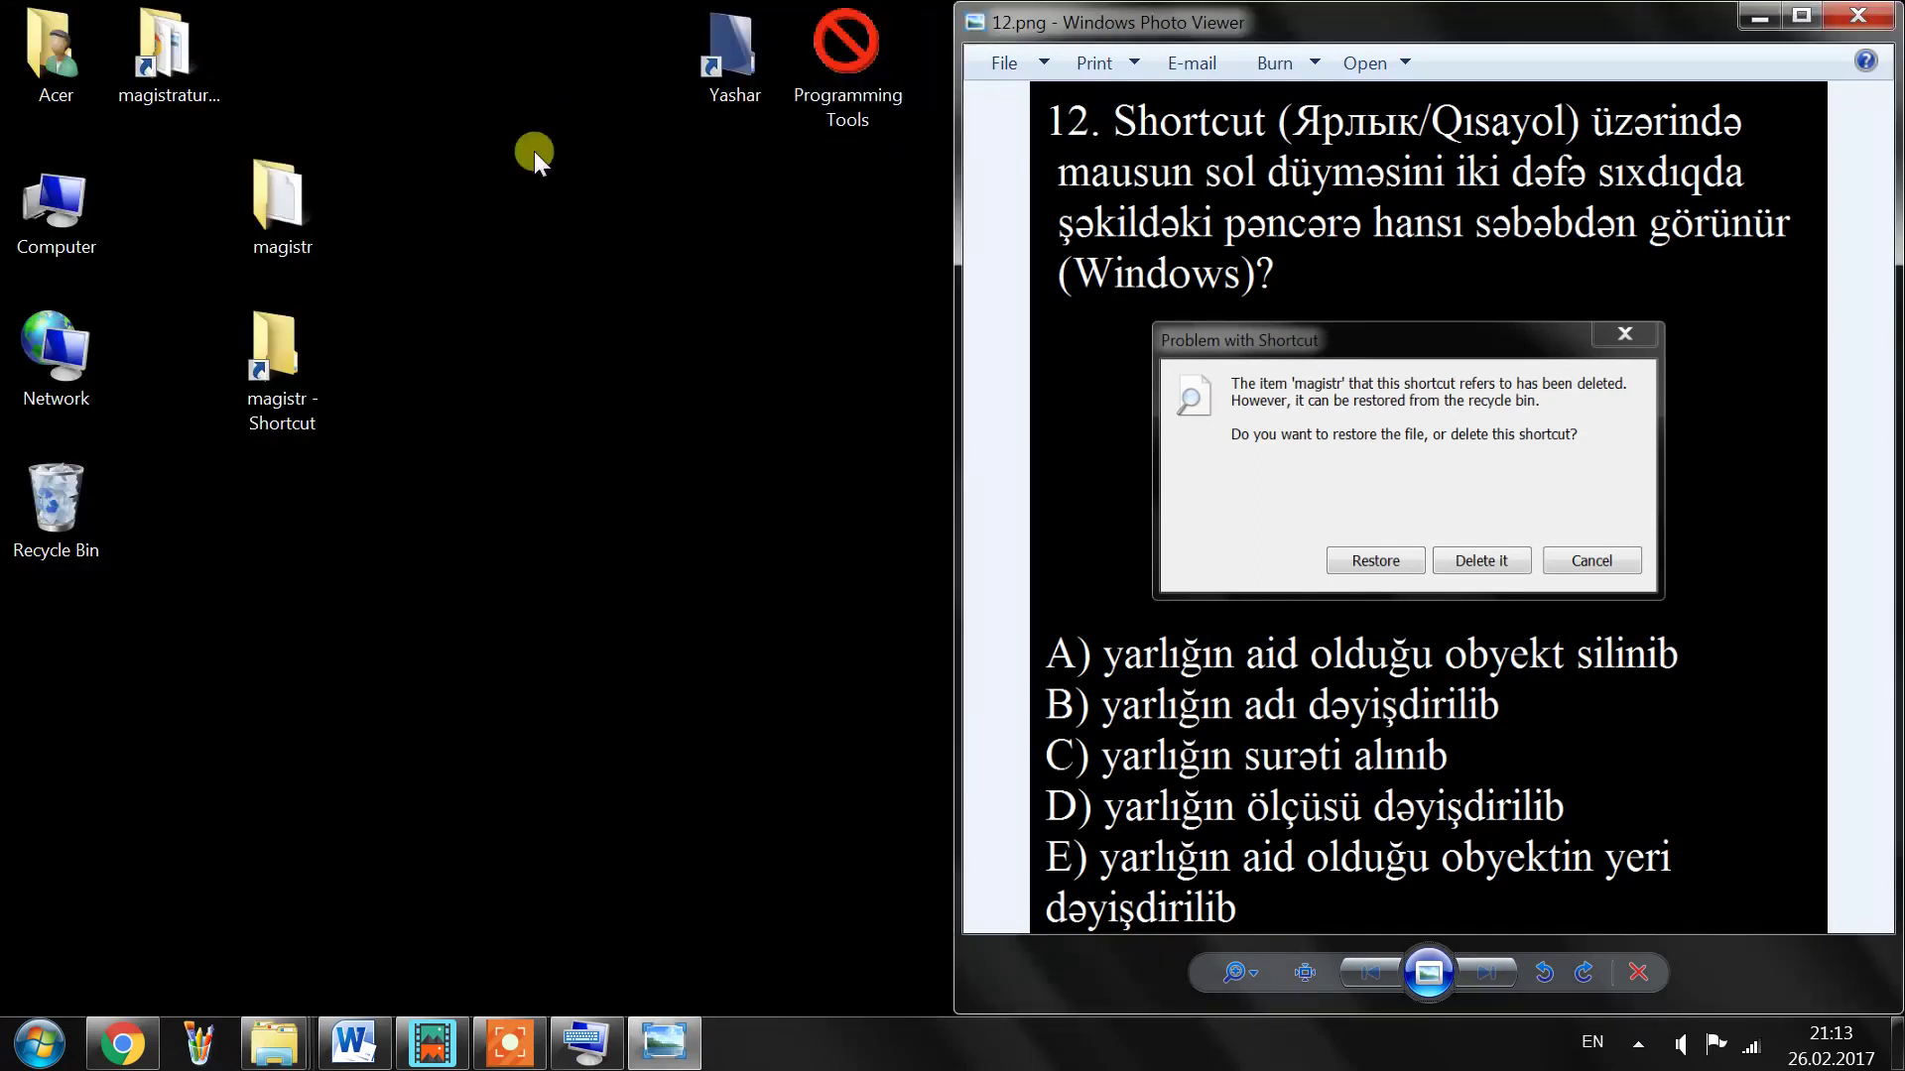
# Step: Delete the original magistr folder from the desktop to the Recycle Bin
pyautogui.click(254, 236)
pyautogui.press('Delete')
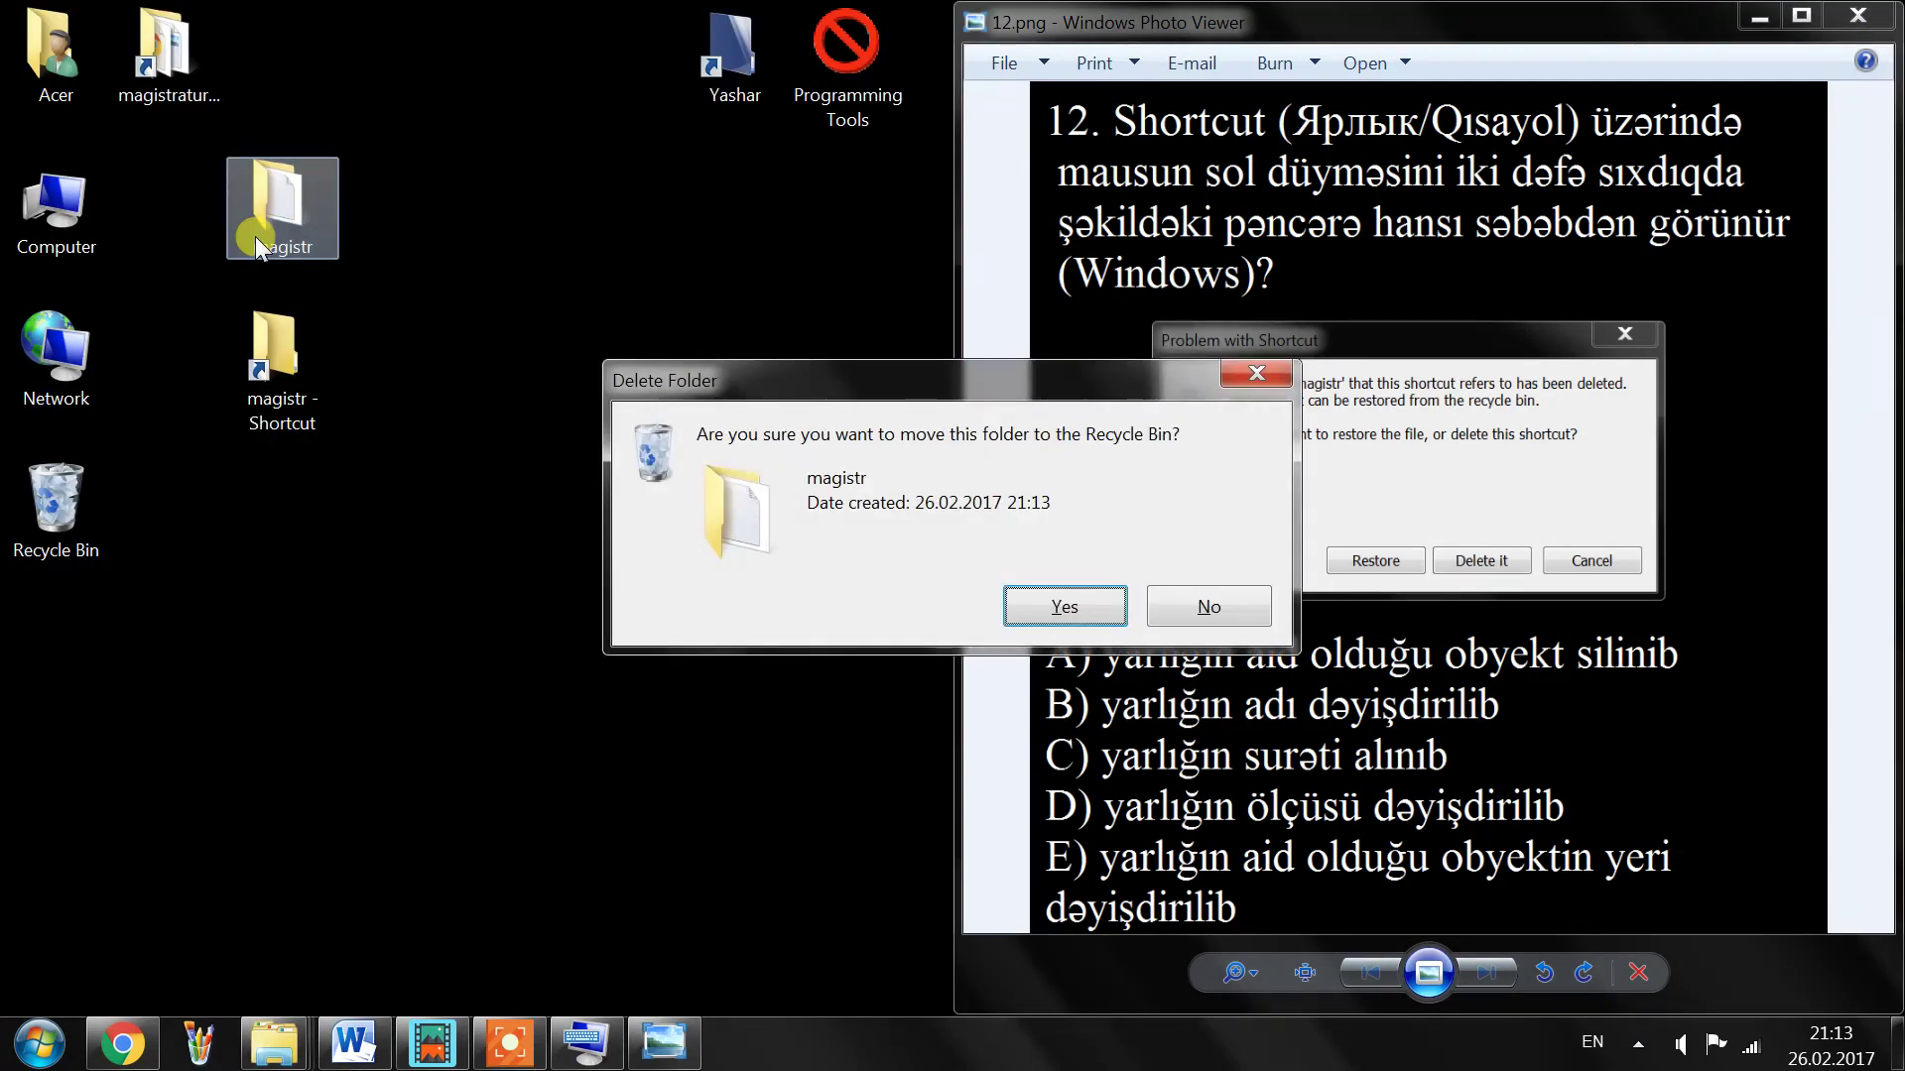
pyautogui.press('Return')
# Step: Try to open the shortcut of the deleted magistr folder, view the dialog beside the quiz picture, and cancel it
pyautogui.click(280, 373)
pyautogui.click(277, 373)
pyautogui.doubleClick(278, 373)
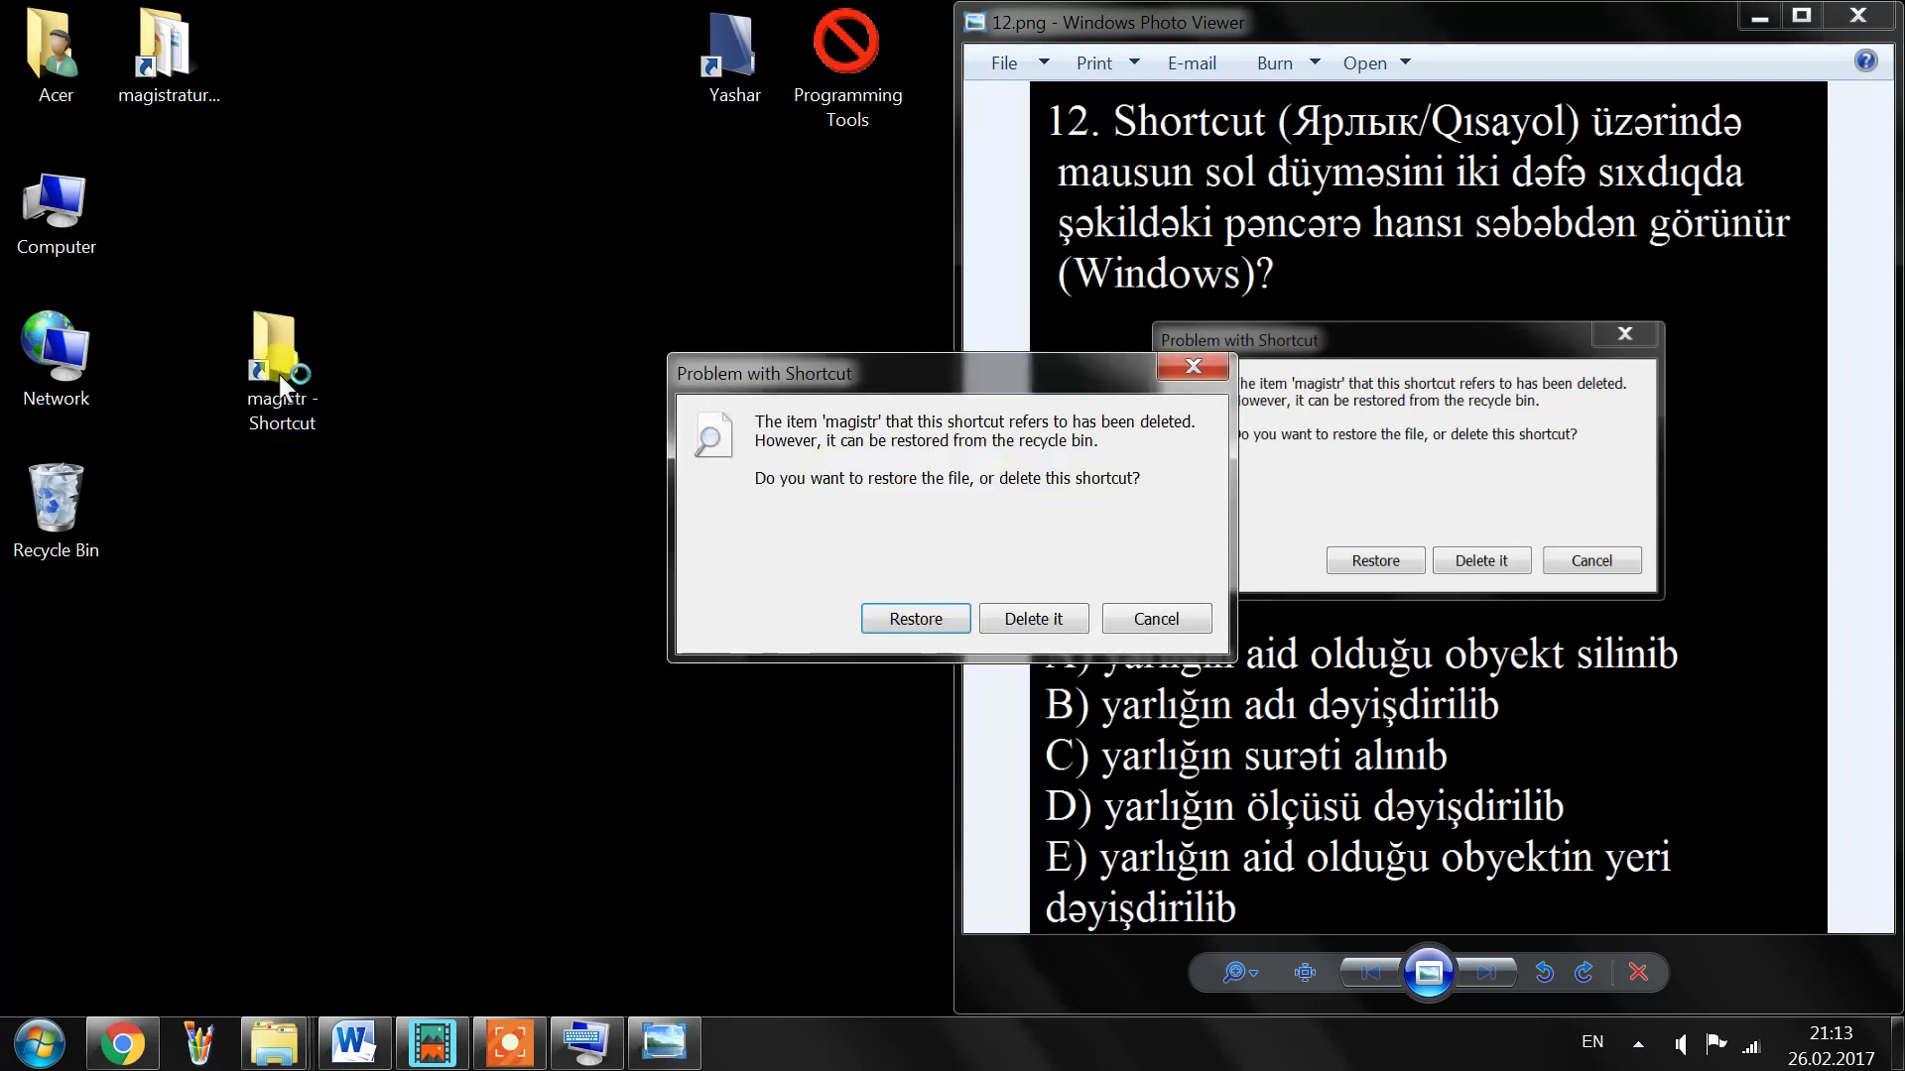
pyautogui.moveTo(727, 373); pyautogui.dragTo(422, 359)
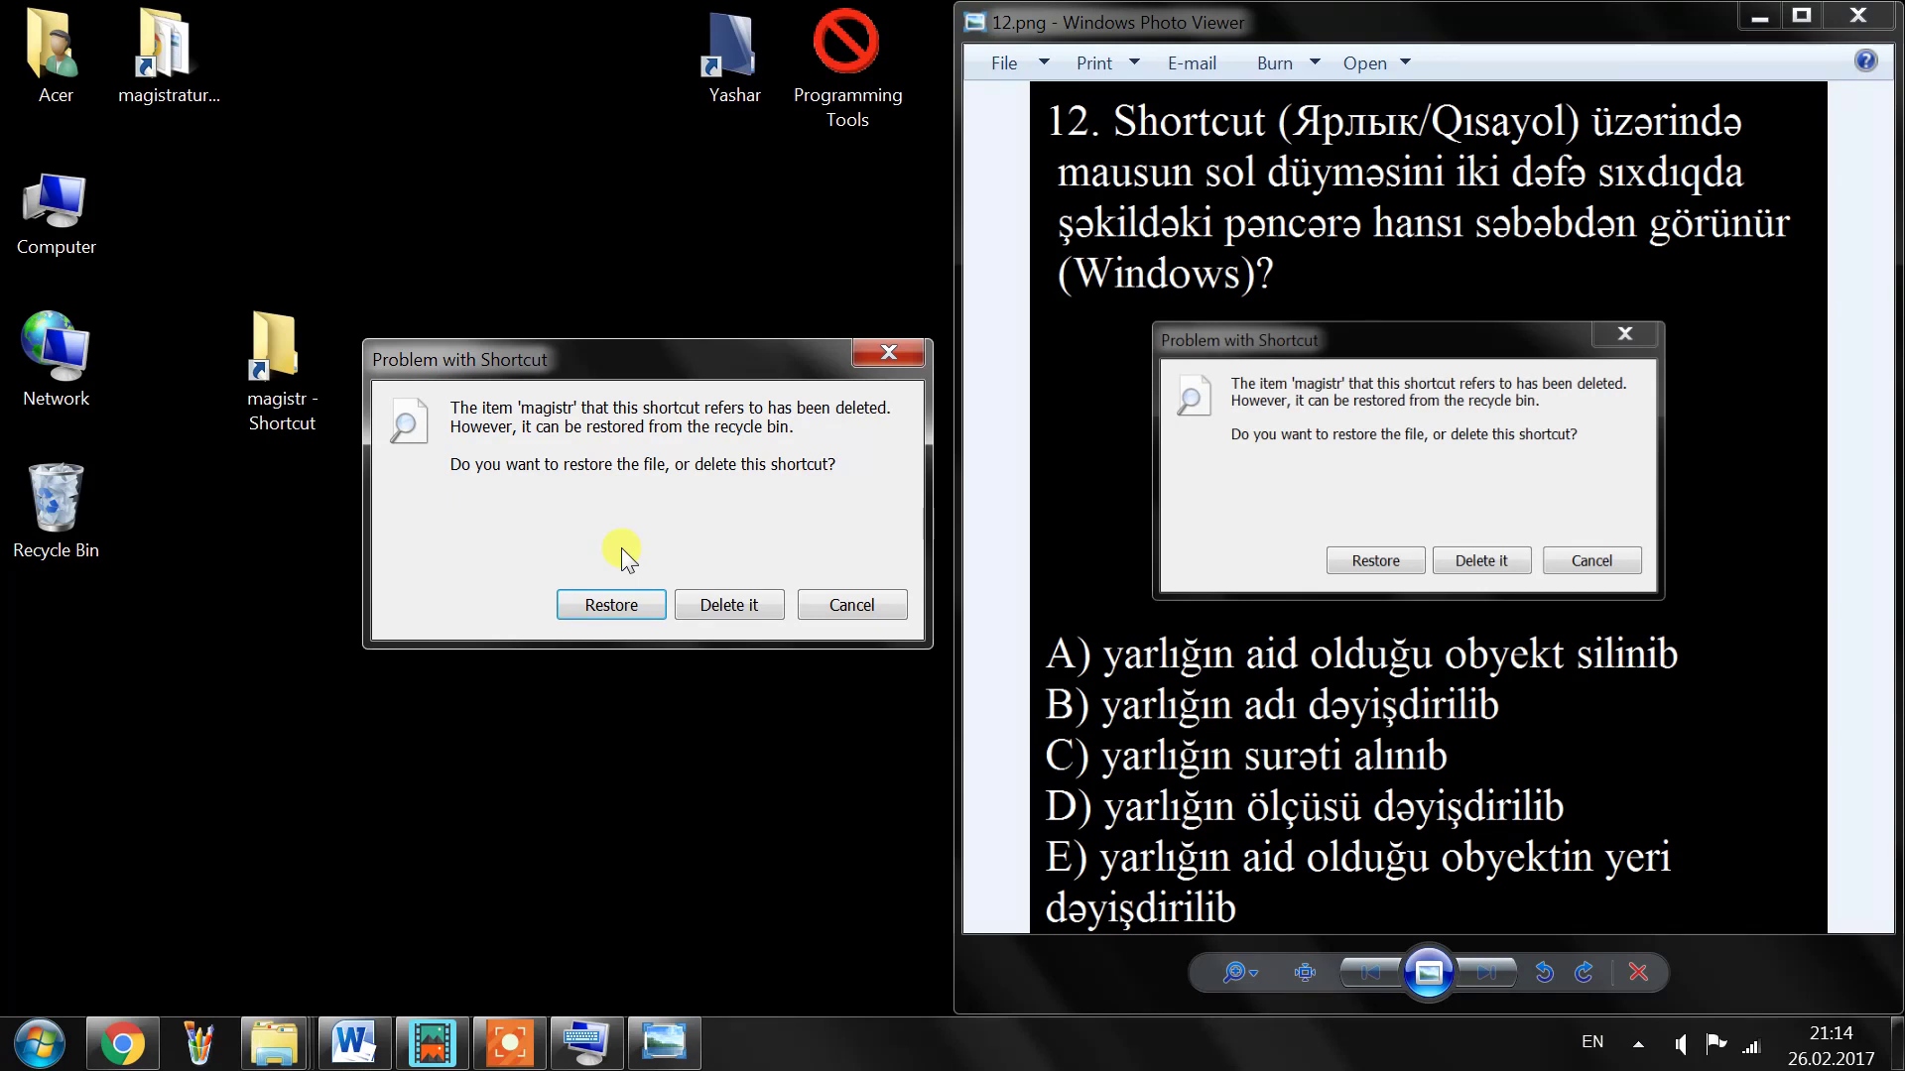
pyautogui.click(855, 603)
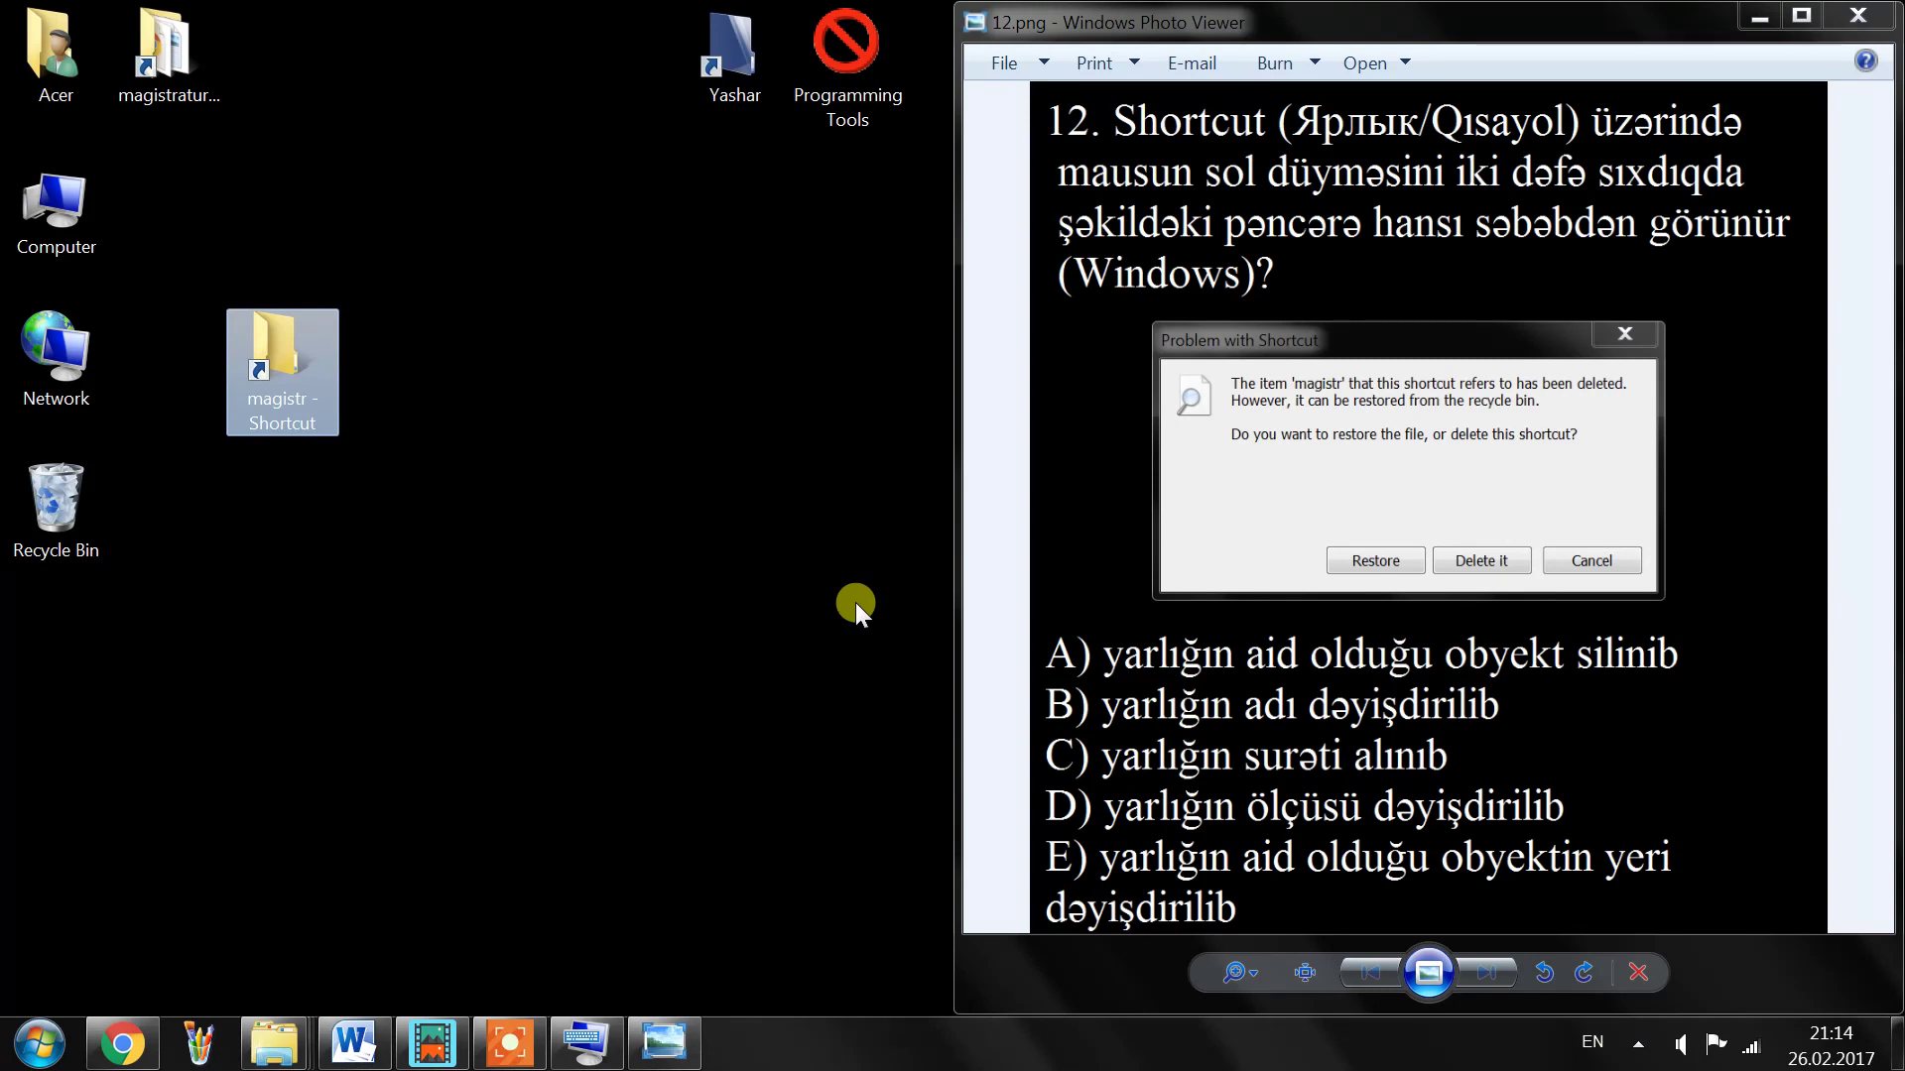
# Step: Rename the desktop shortcut to magistr by removing the "- Shortcut" ending
pyautogui.click(272, 411)
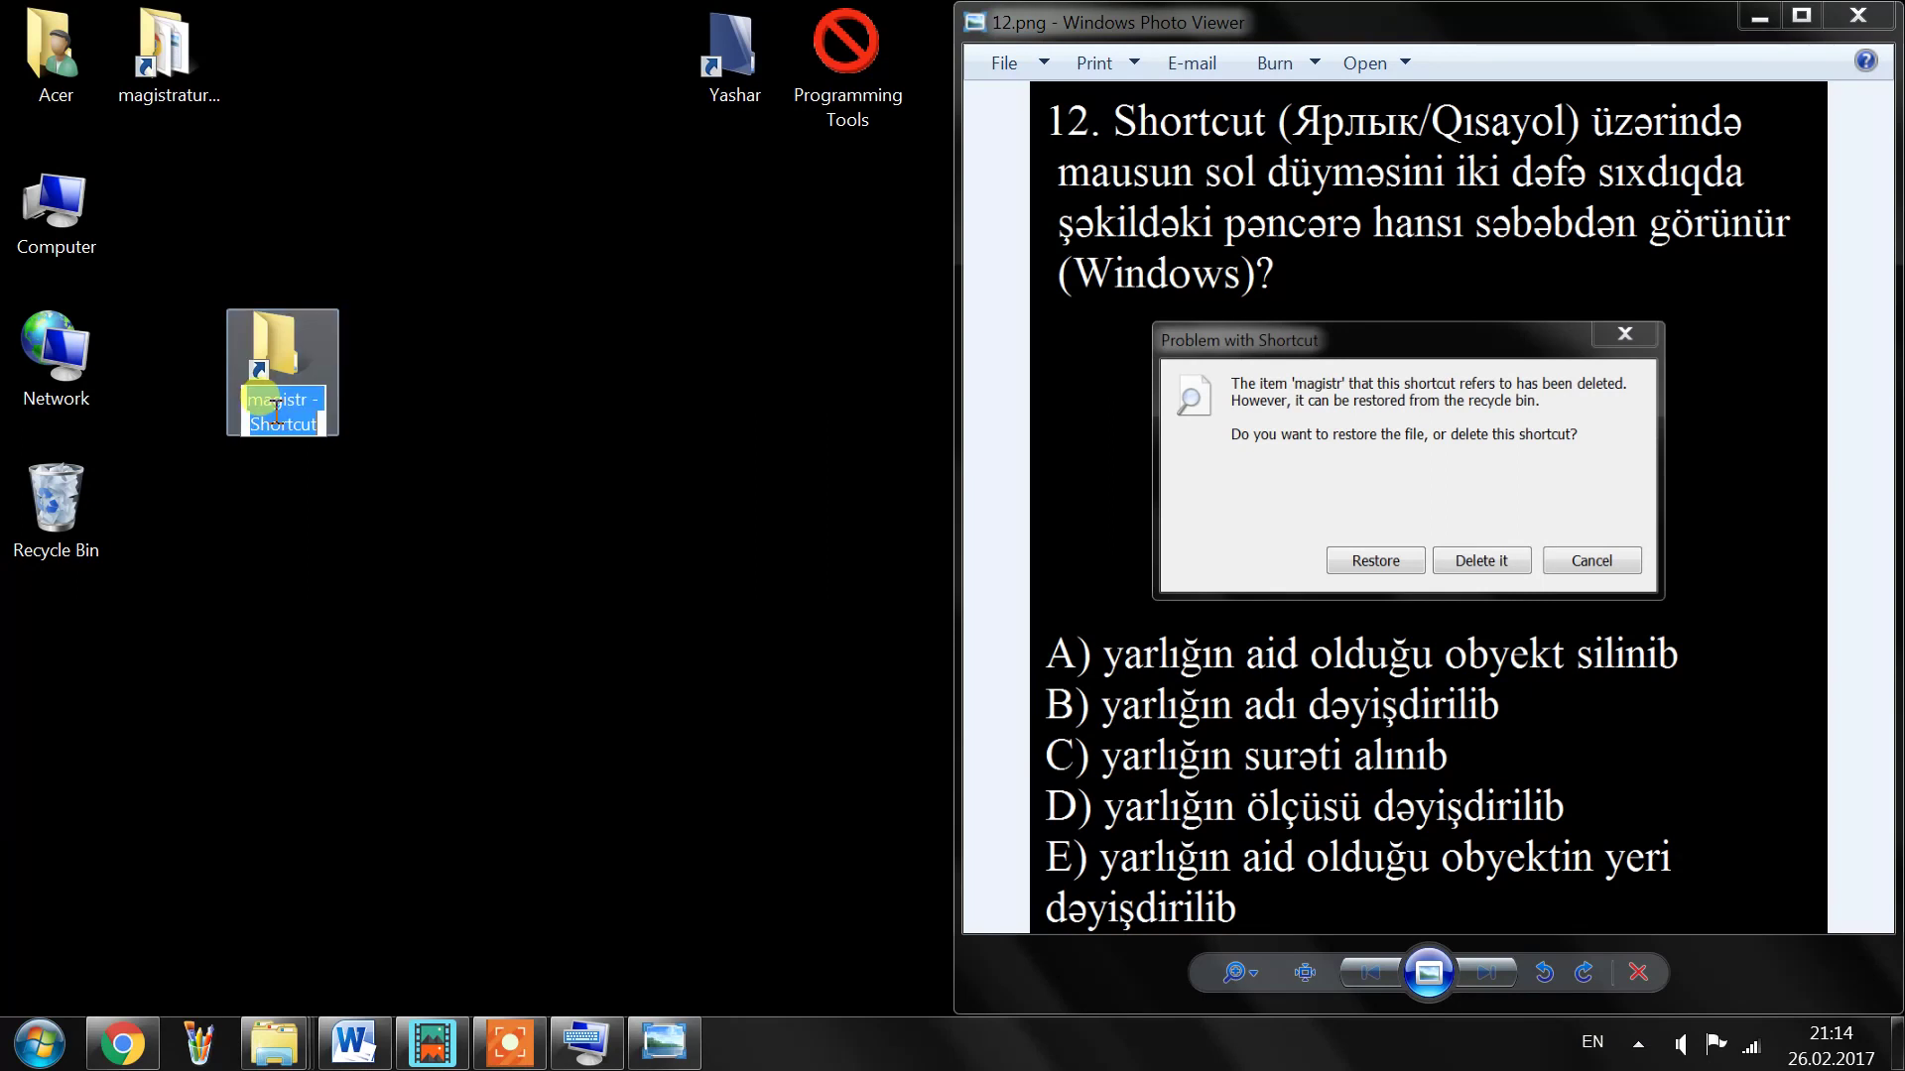
pyautogui.click(301, 399)
pyautogui.moveTo(314, 415); pyautogui.dragTo(304, 400)
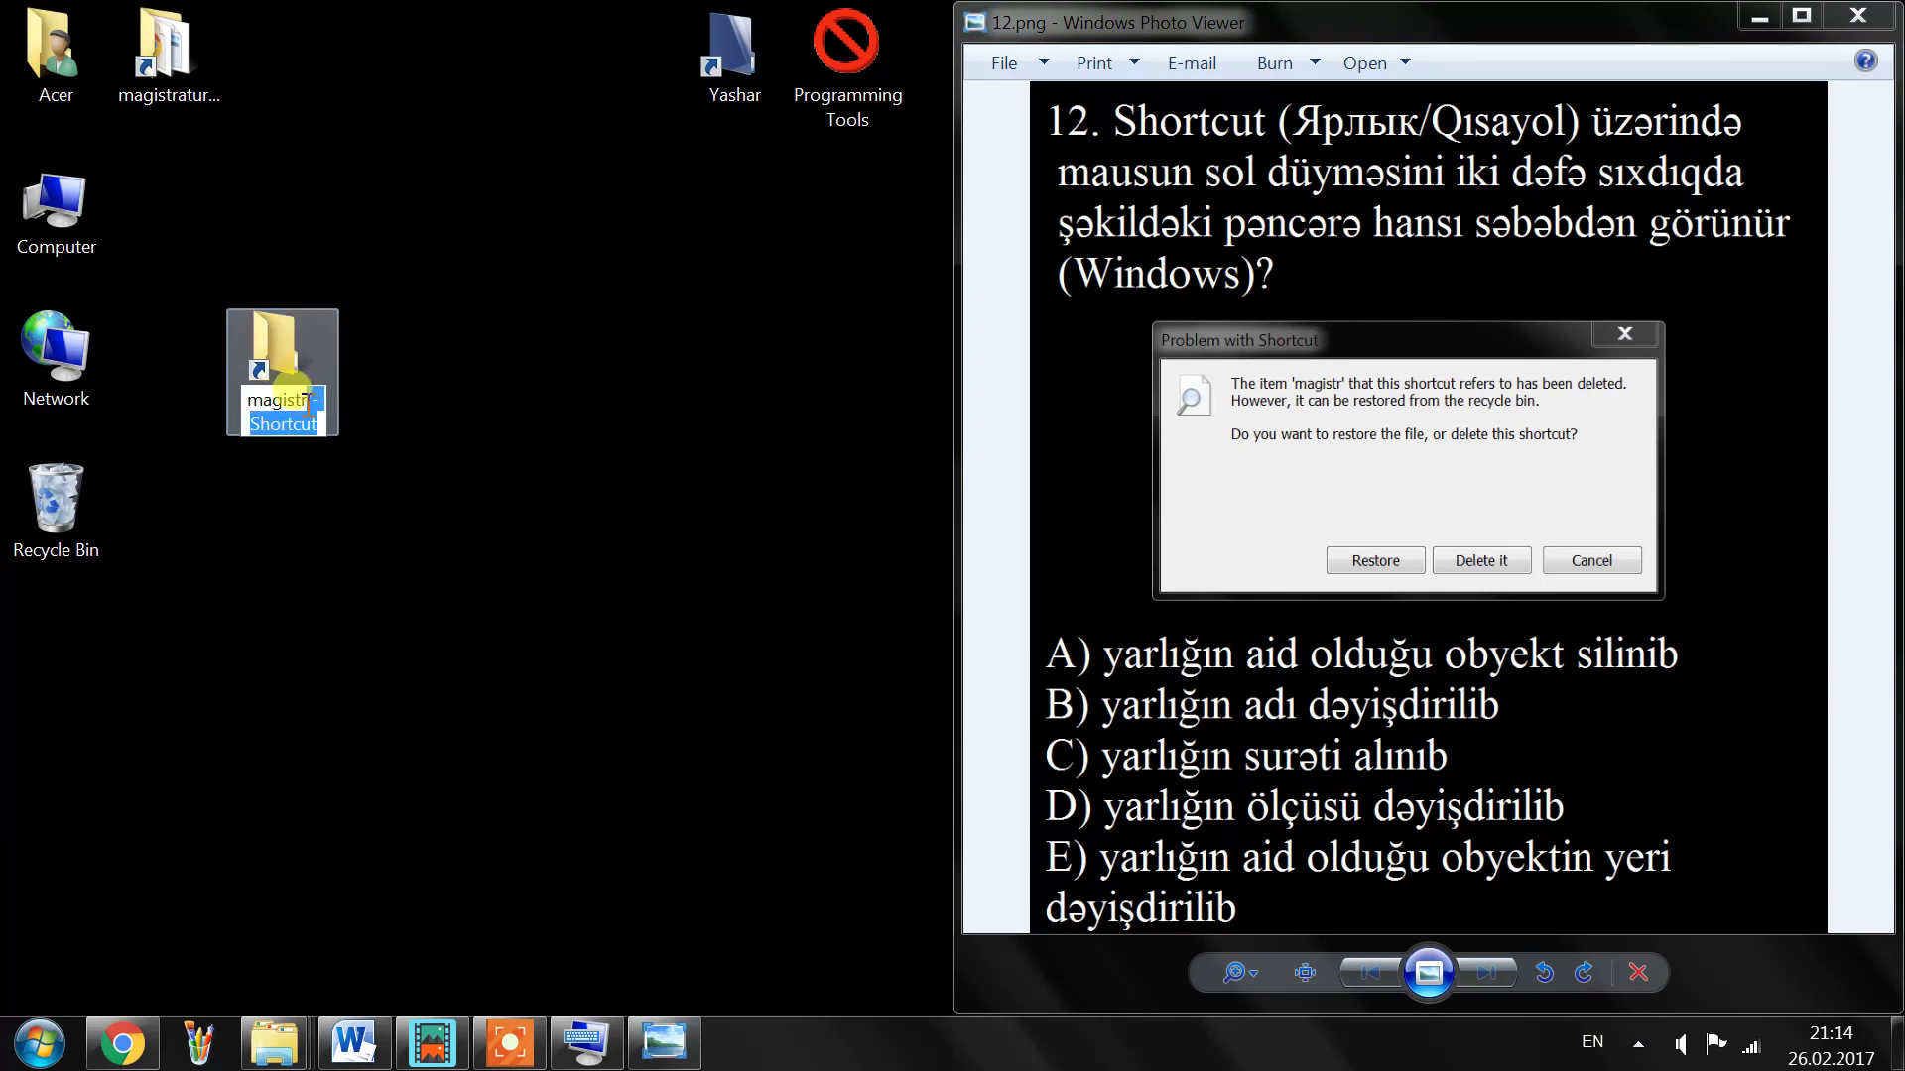
pyautogui.press('Delete')
pyautogui.press('Return')
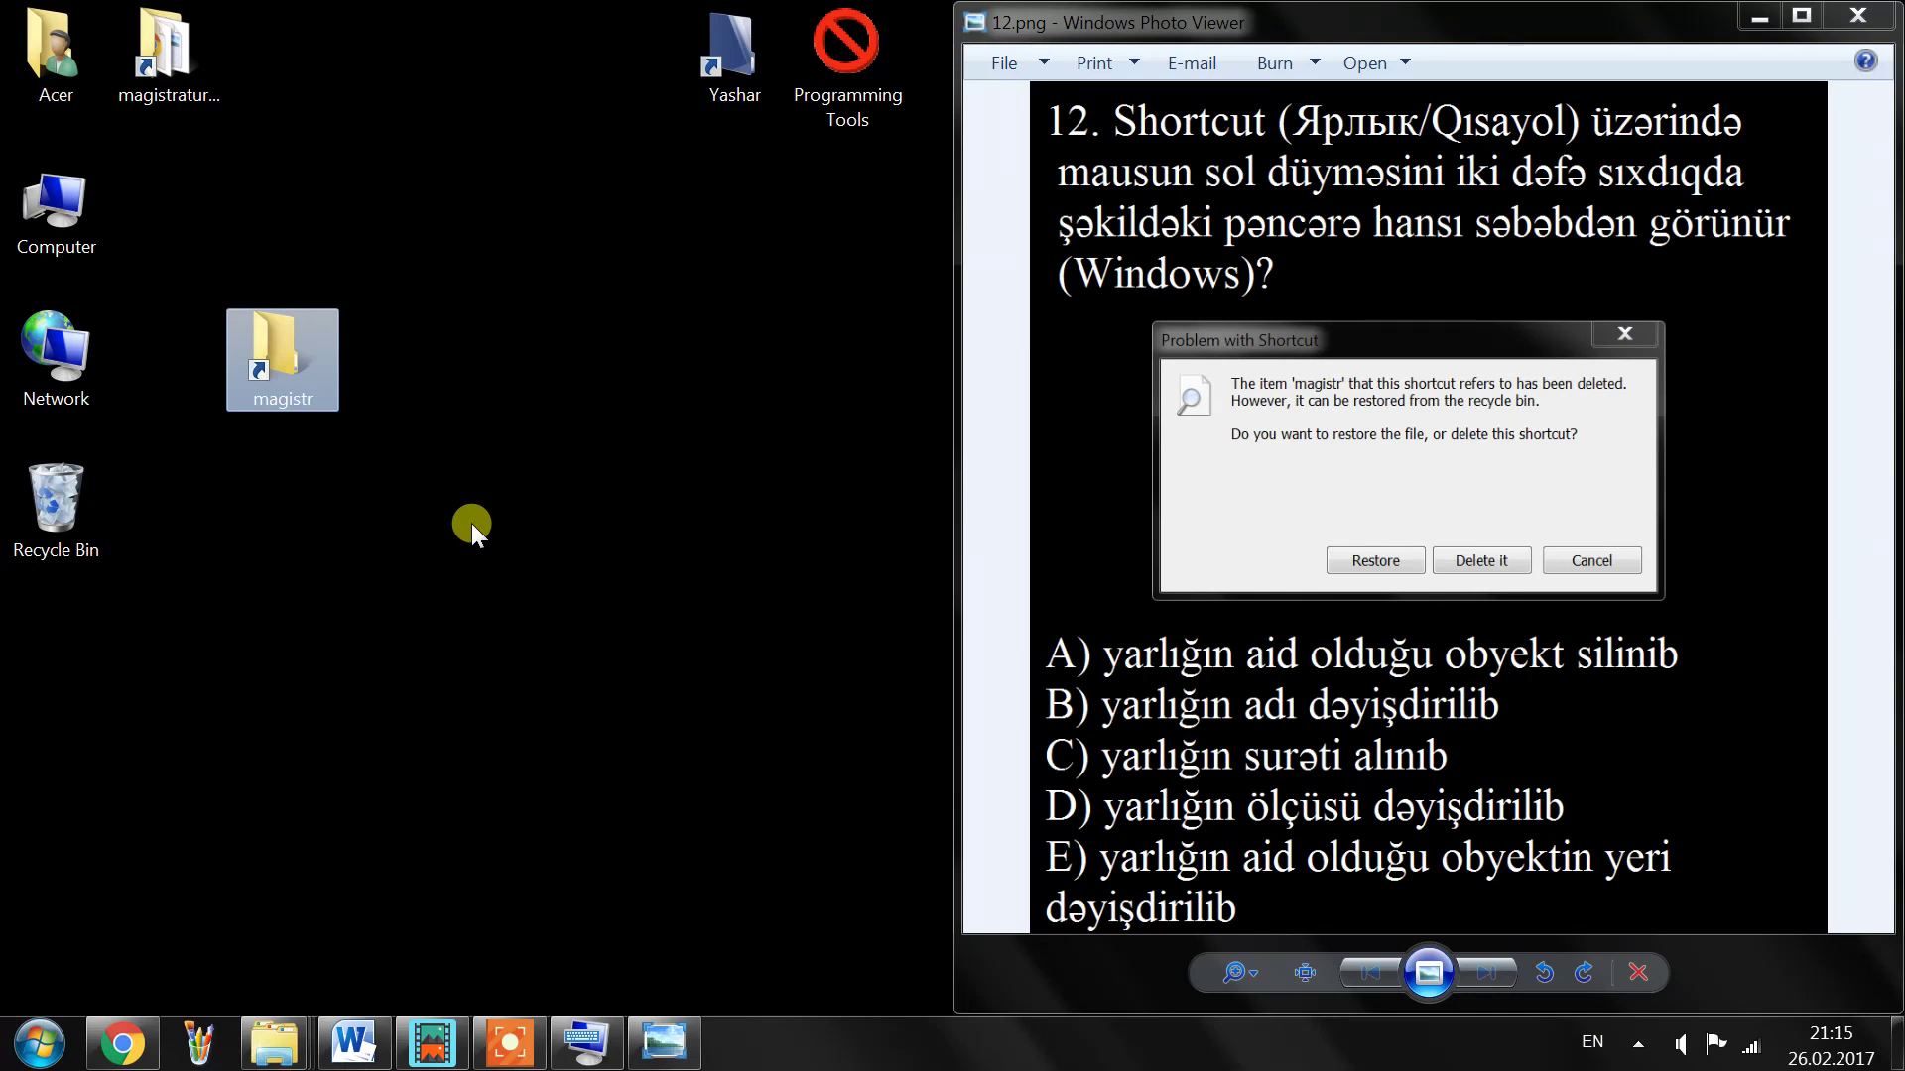
# Step: Undo the shortcut's renaming and the folder's deletion, and place the restored magistr folder above its shortcut
pyautogui.hotkey('ctrl', 'z')
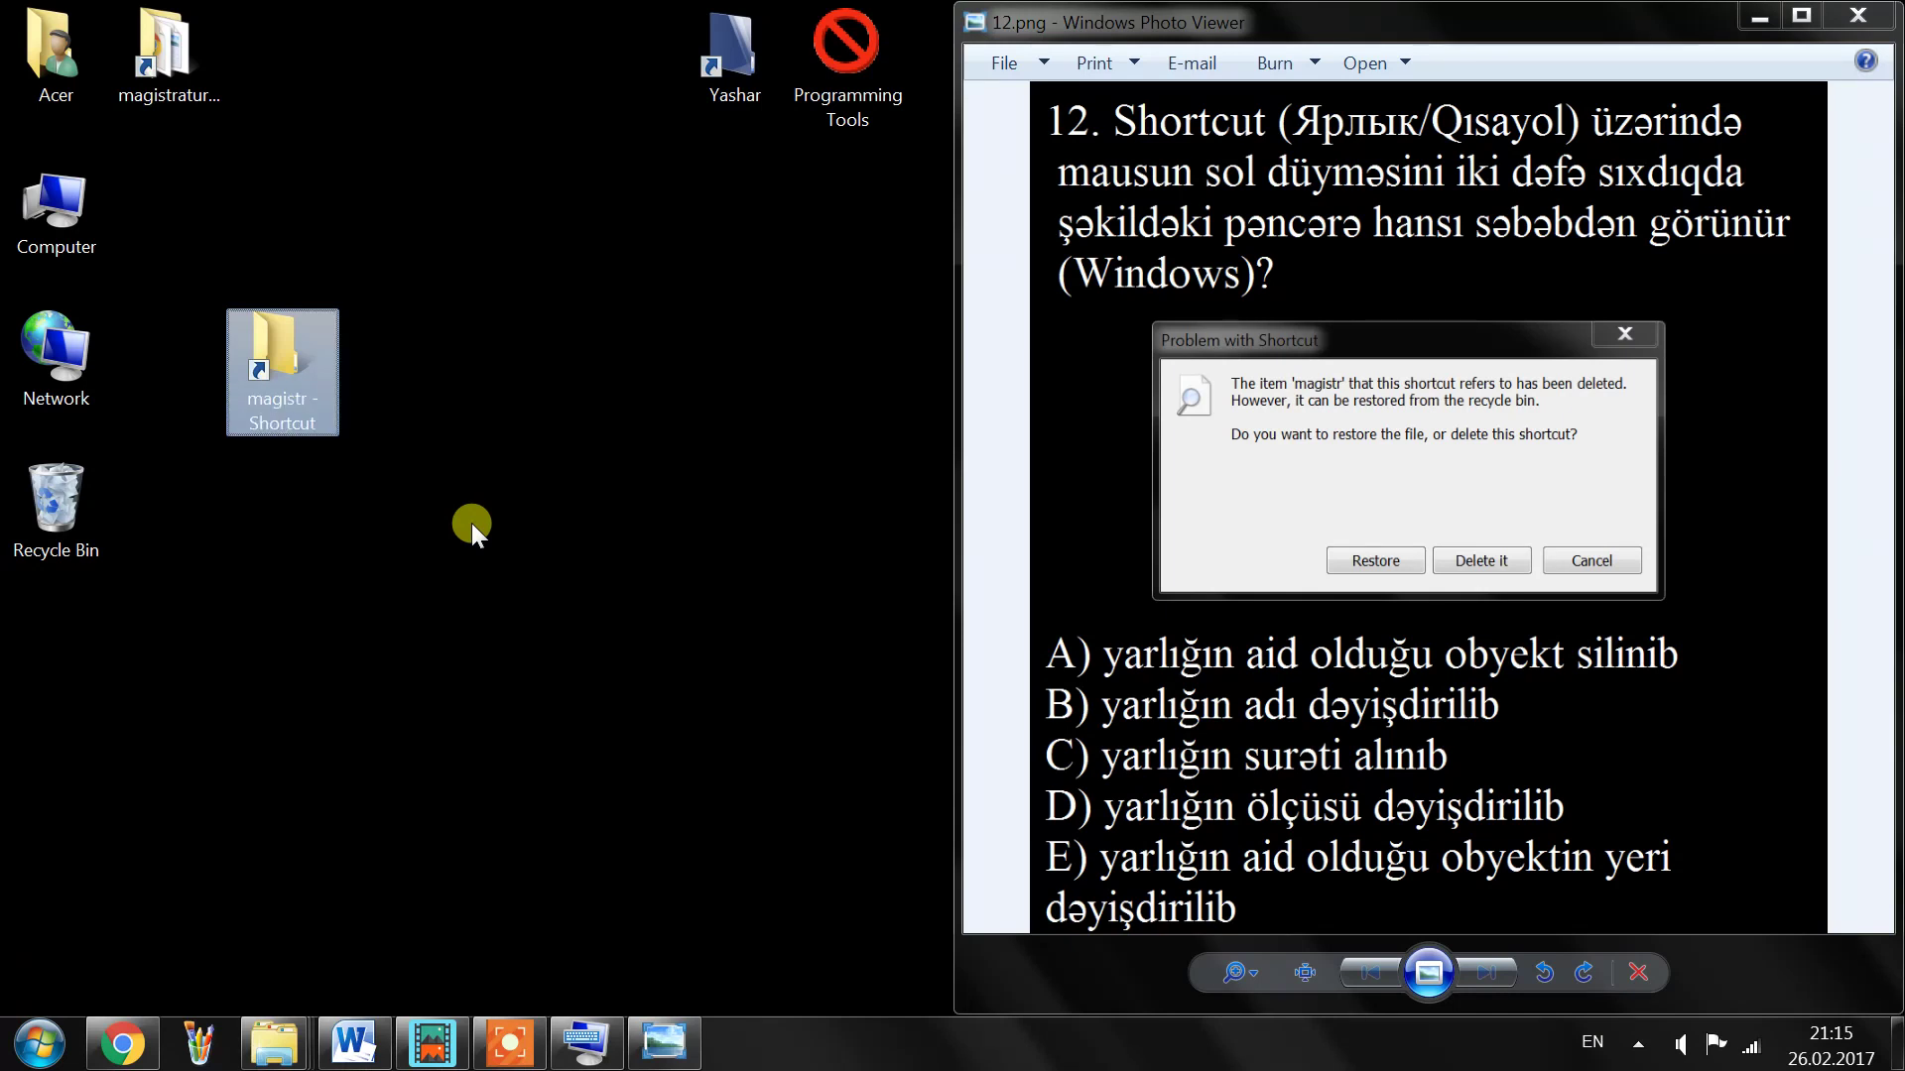
pyautogui.hotkey('ctrl', 'z')
pyautogui.moveTo(74, 652); pyautogui.dragTo(282, 226)
pyautogui.click(349, 271)
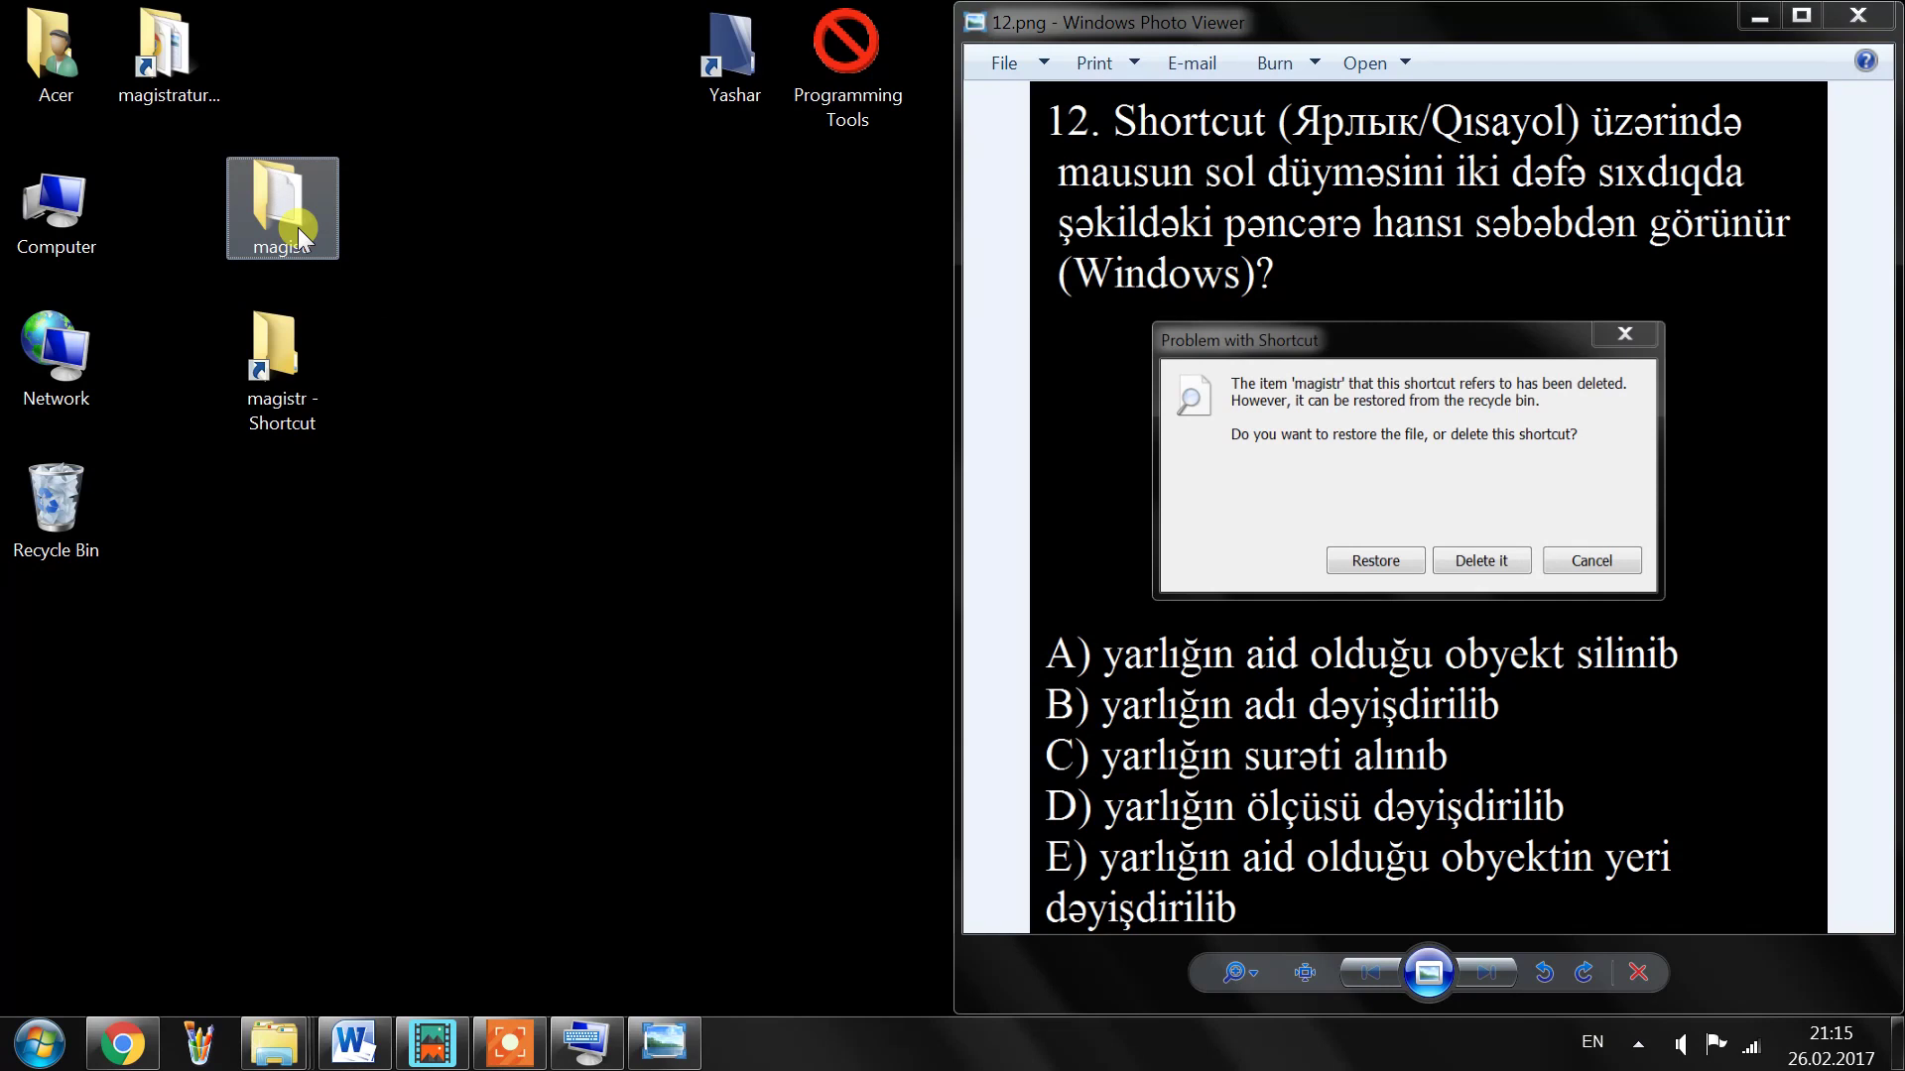
# Step: Move the magistr folder from the desktop into the Programming Tools folder
pyautogui.moveTo(298, 228)
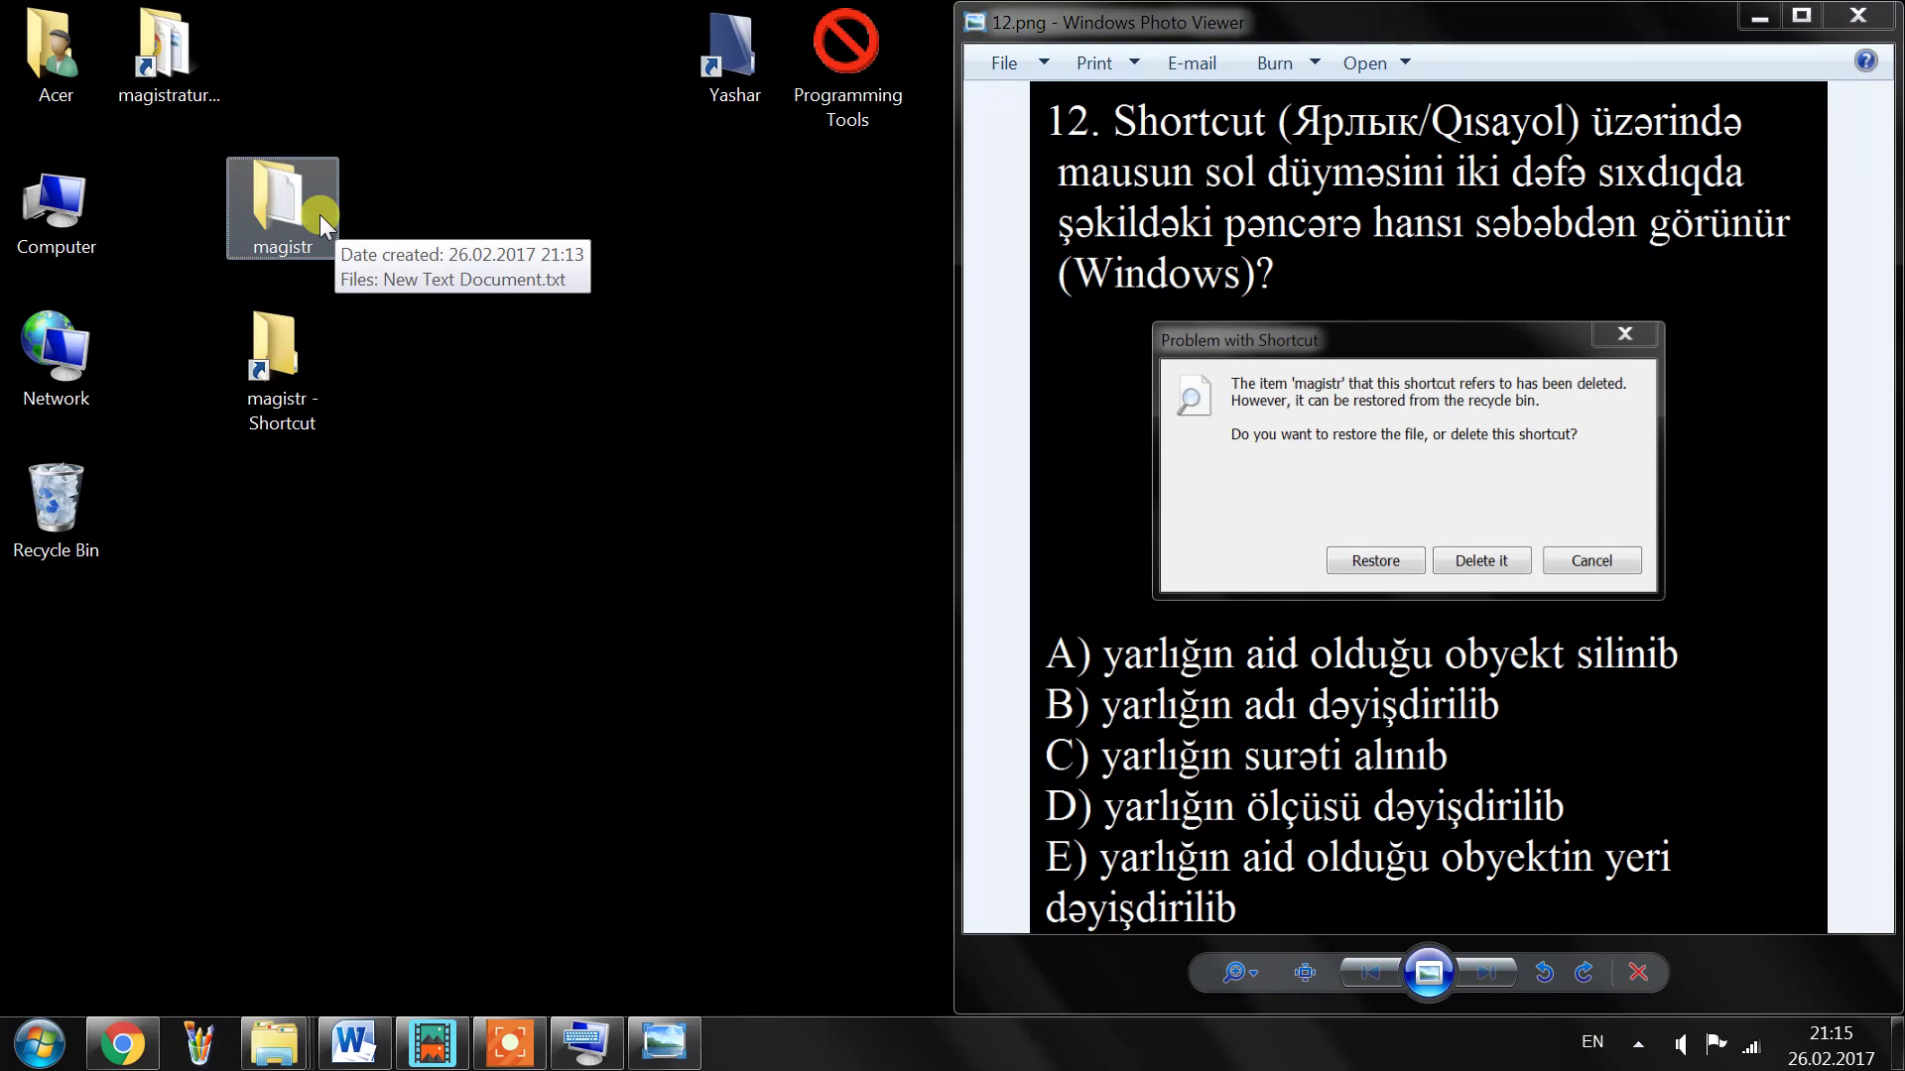
pyautogui.moveTo(320, 214); pyautogui.dragTo(845, 110)
pyautogui.moveTo(842, 101); pyautogui.dragTo(867, 95)
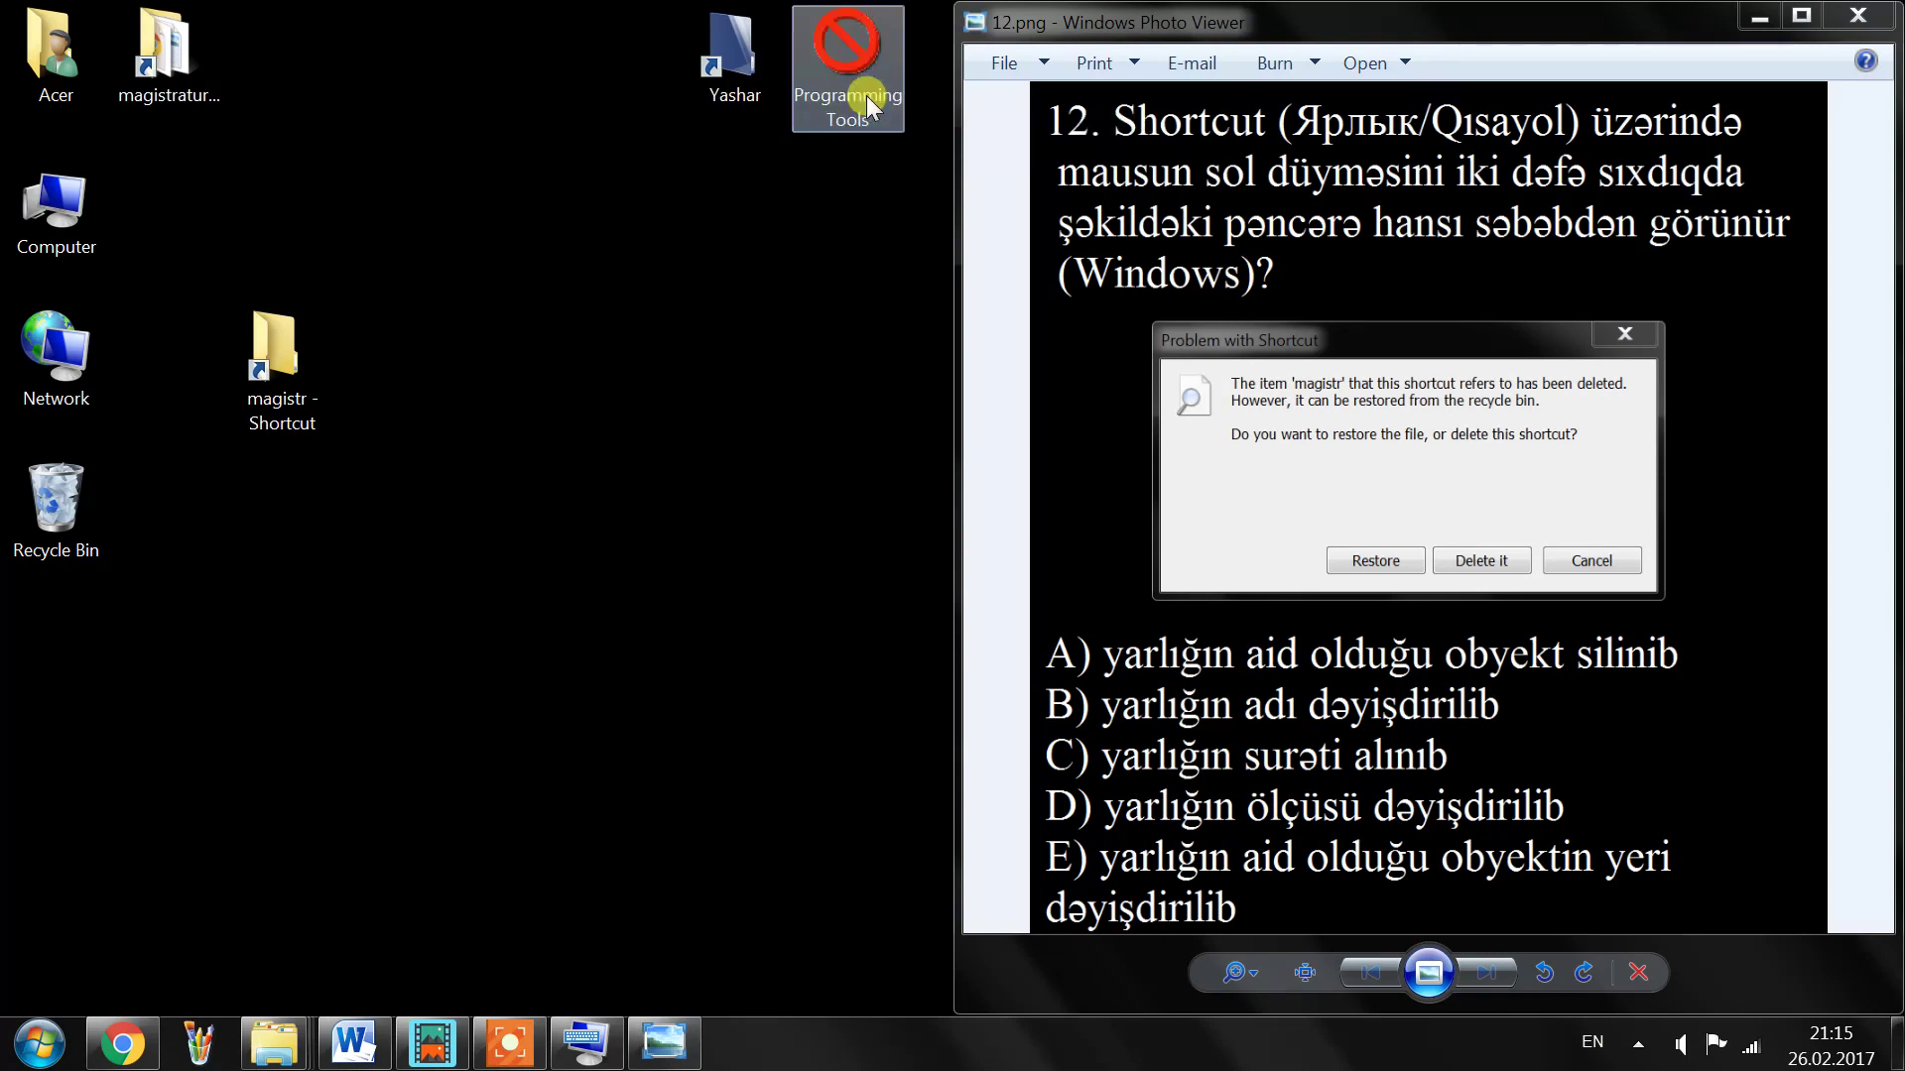
# Step: Inspect the target path in the magistr shortcut's properties, try to confirm it unchanged, and cancel the properties
pyautogui.rightClick(278, 387)
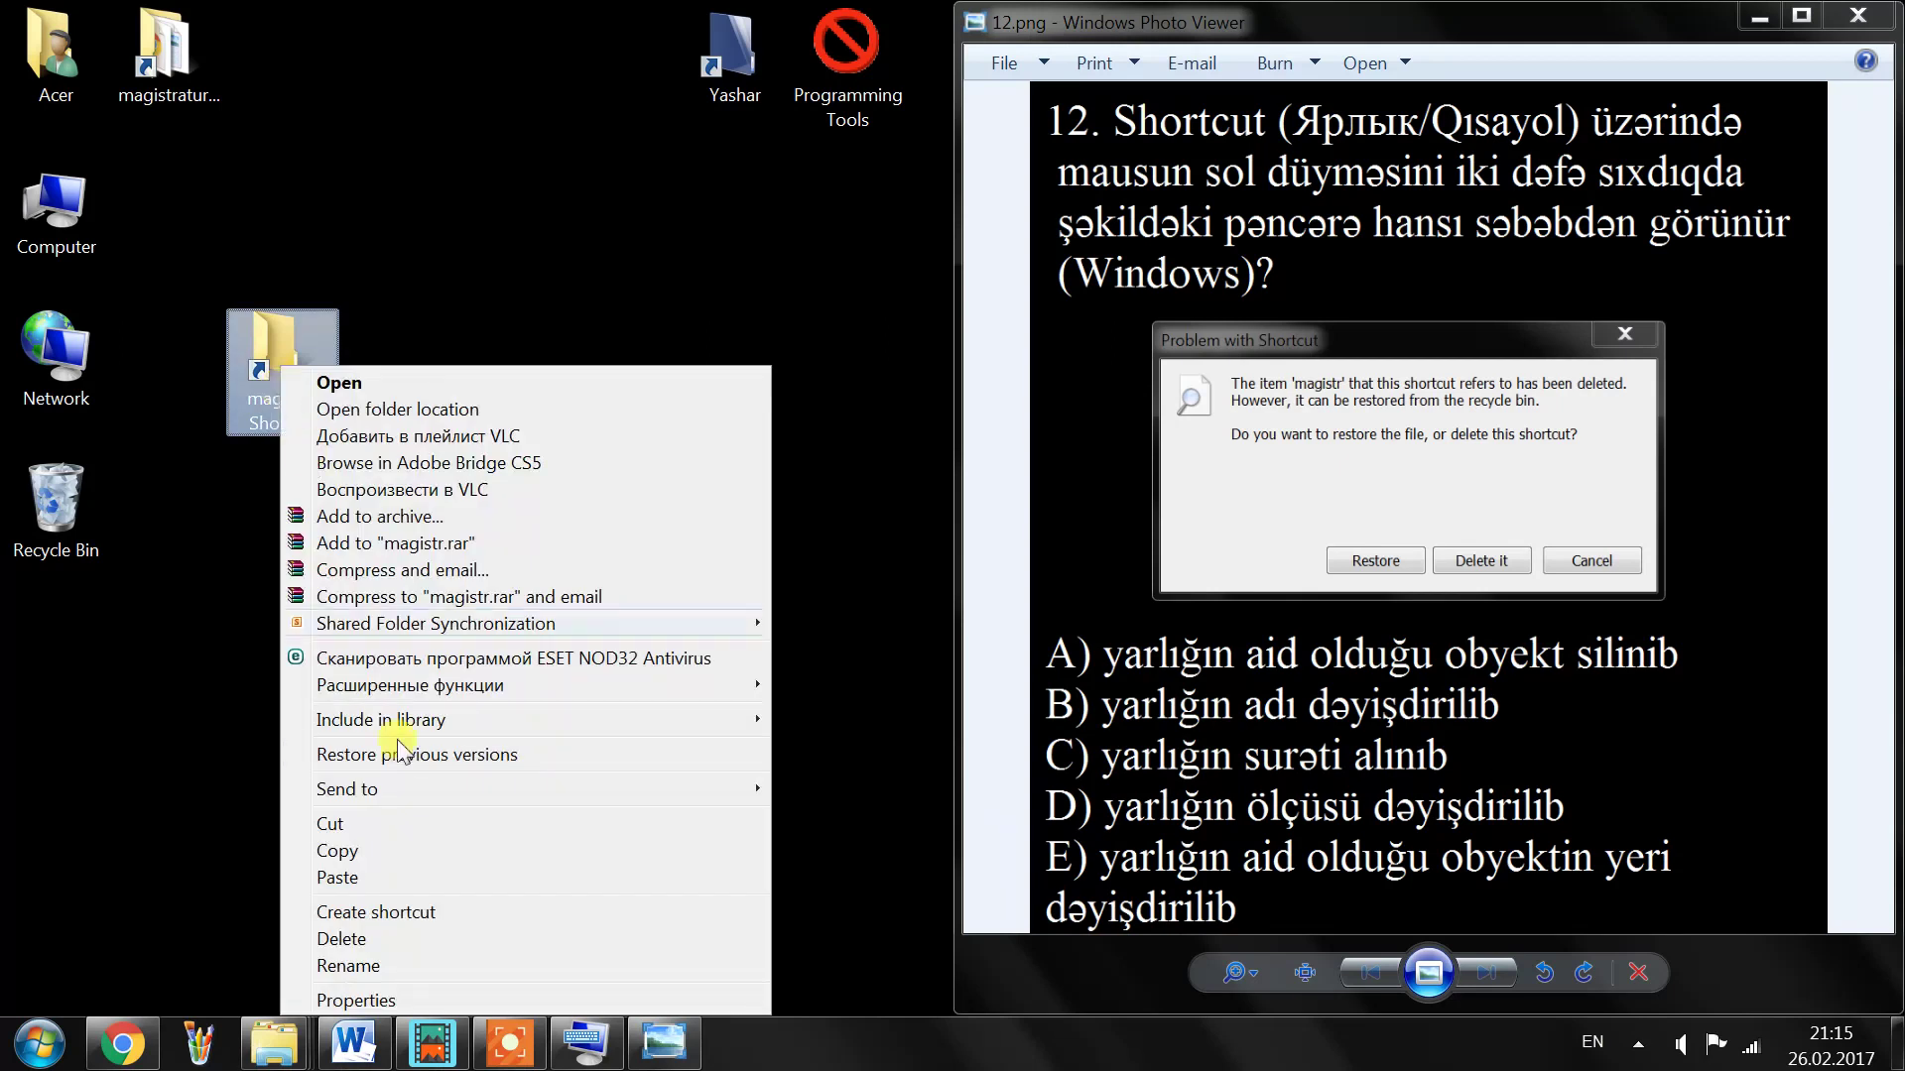
pyautogui.click(408, 997)
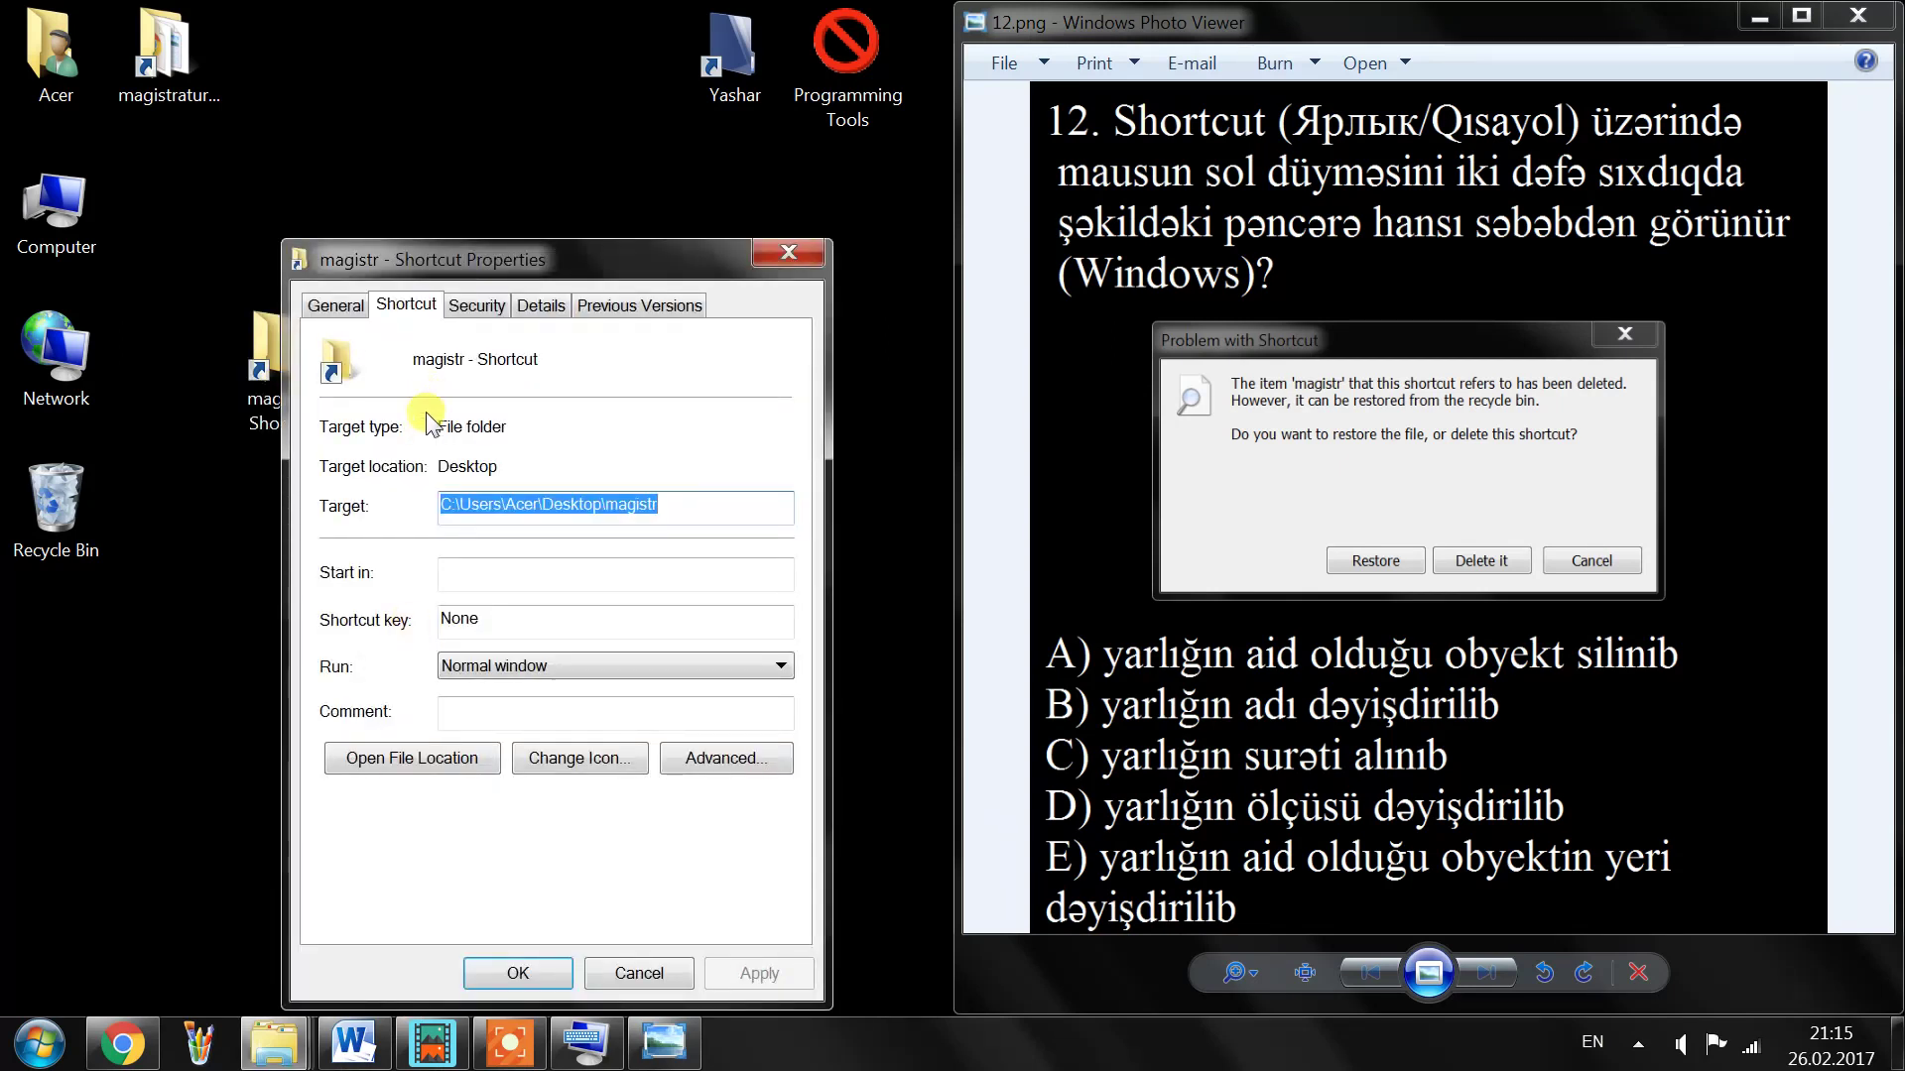
pyautogui.click(453, 505)
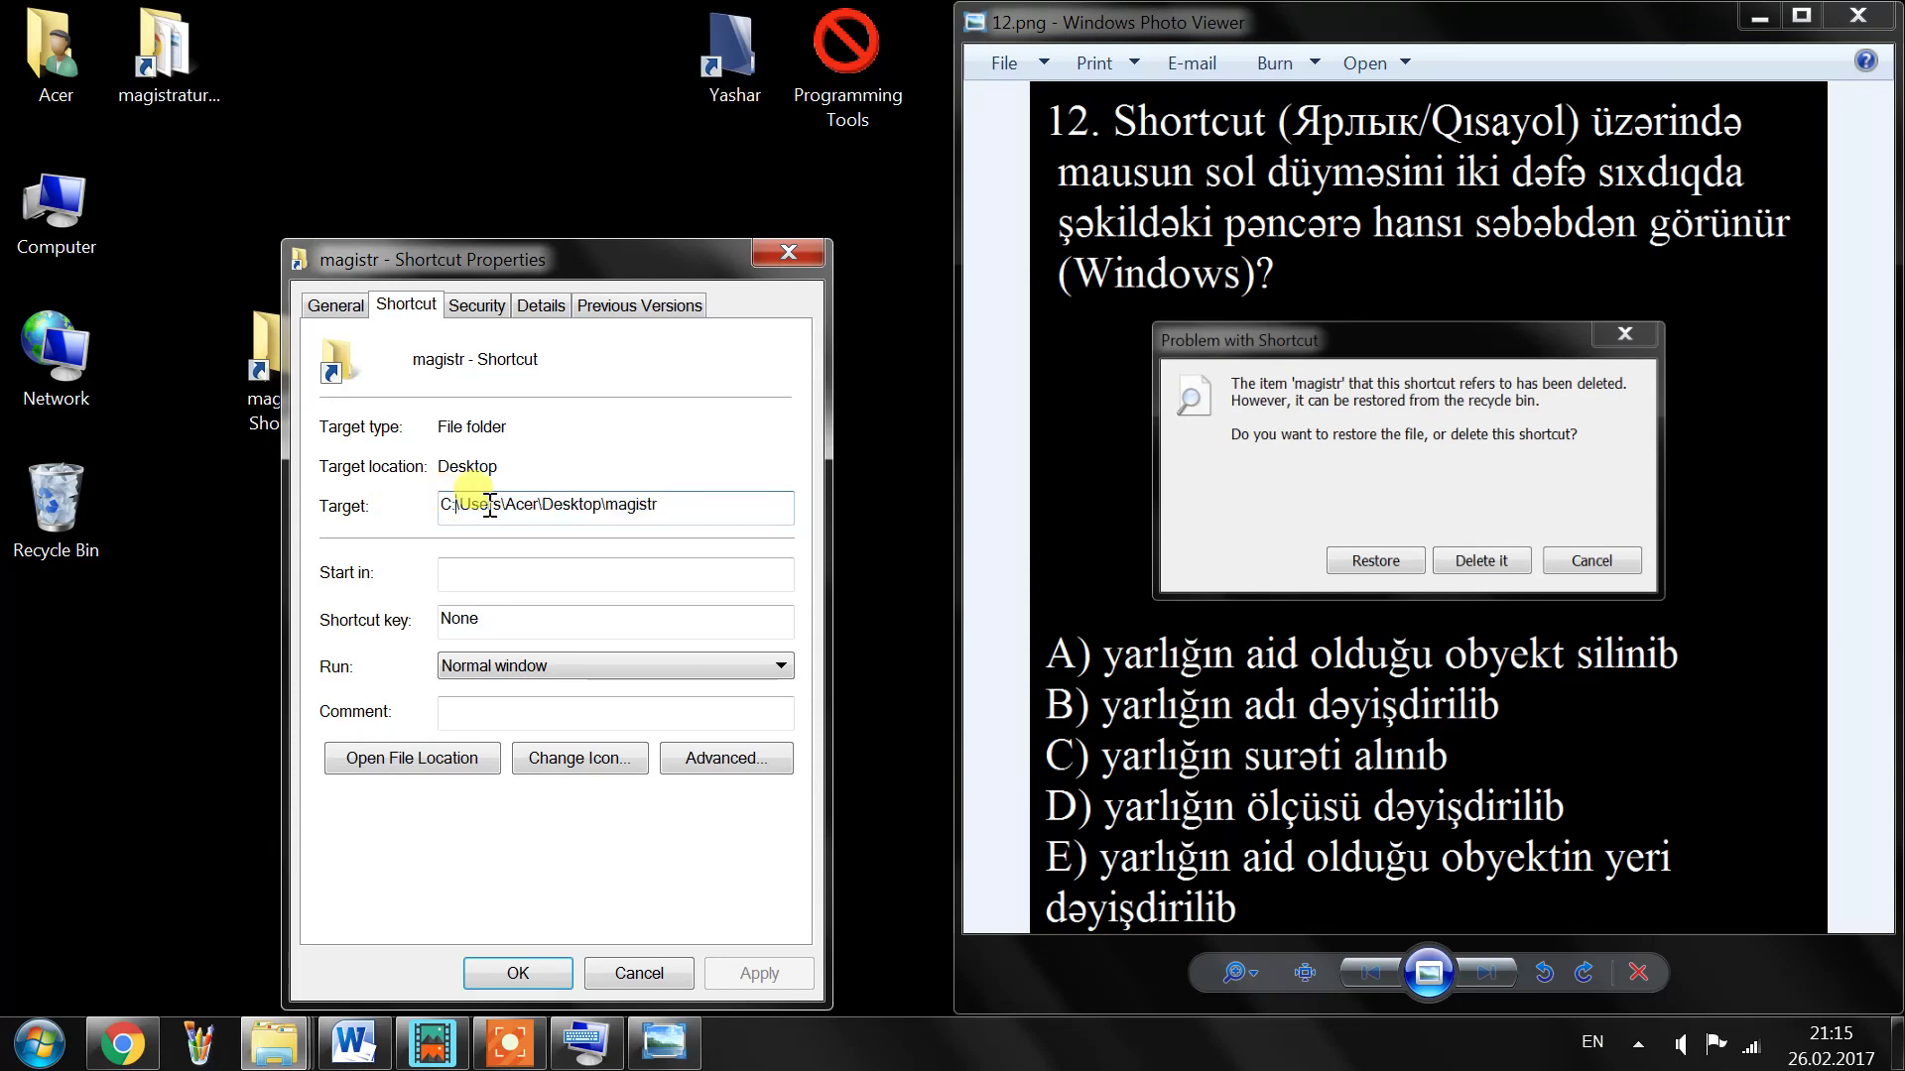
pyautogui.moveTo(603, 506); pyautogui.dragTo(645, 496)
pyautogui.click(638, 456)
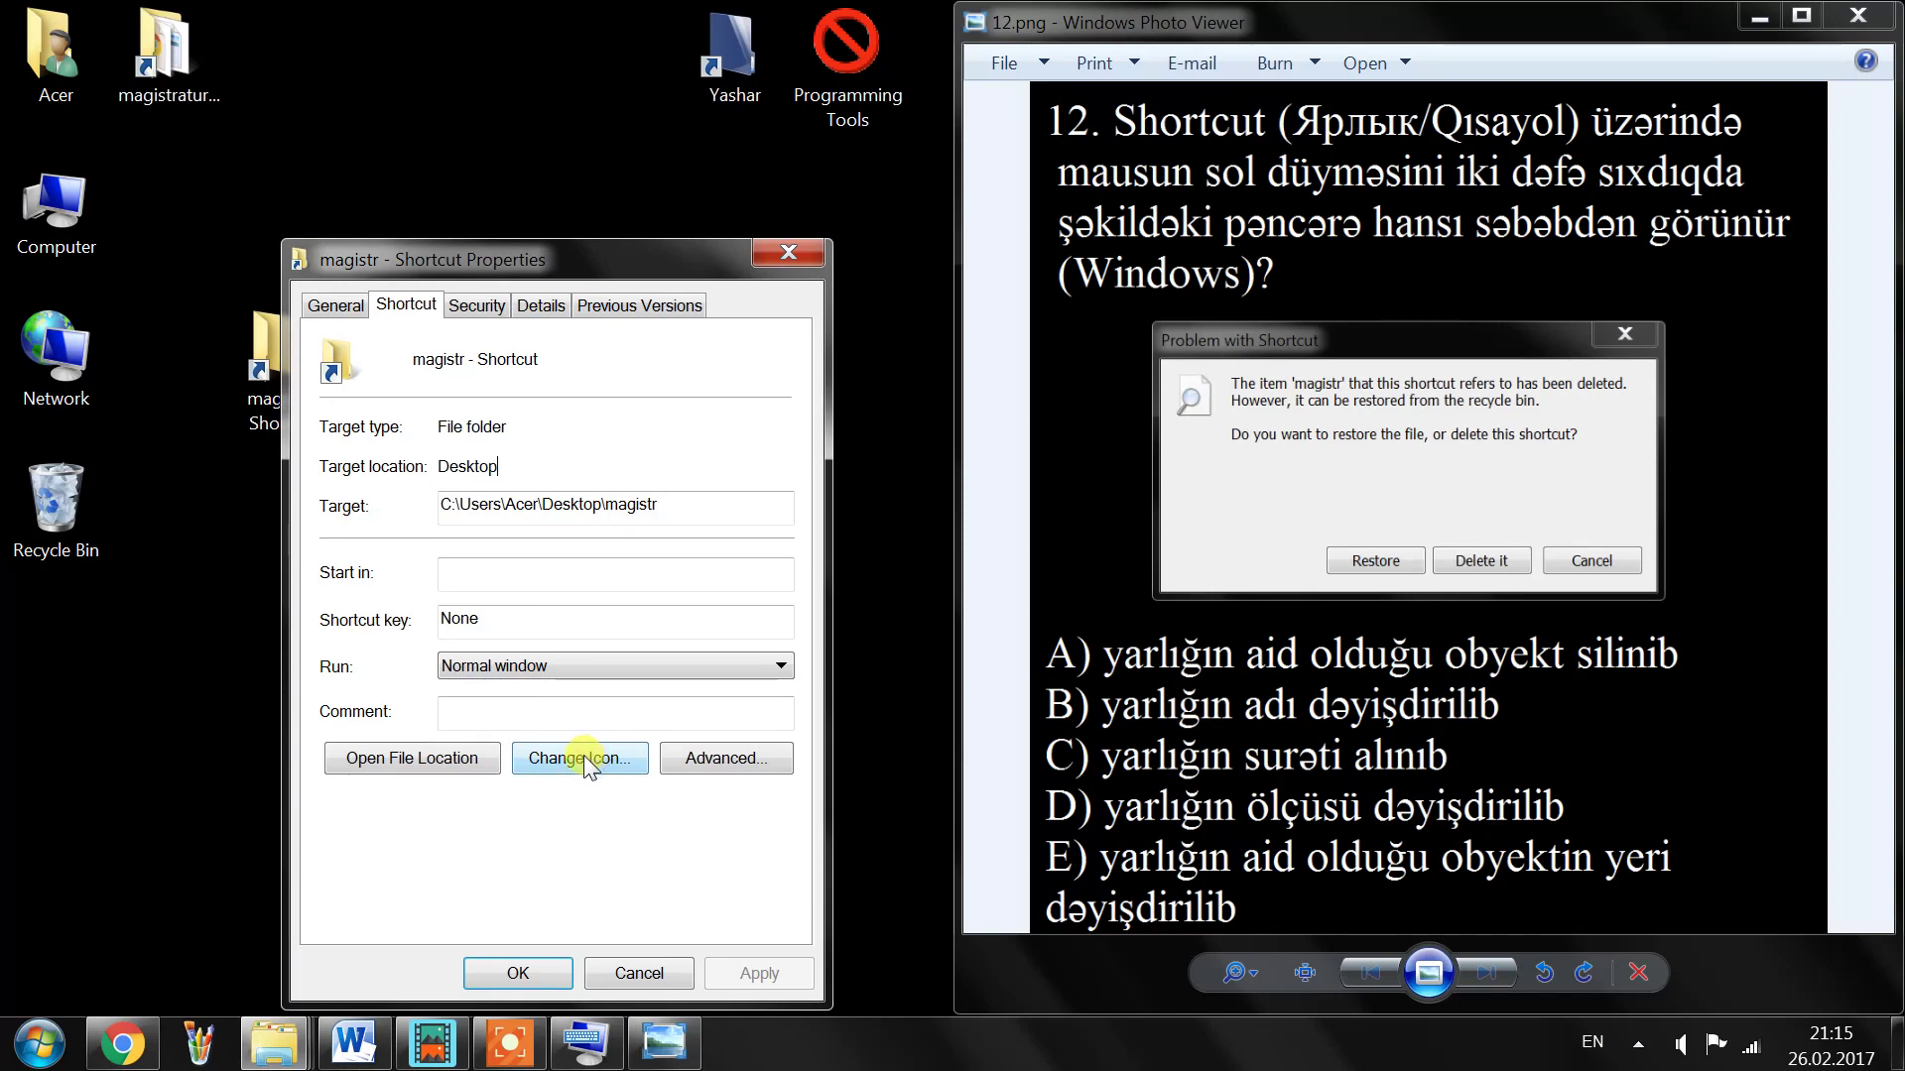
pyautogui.click(550, 976)
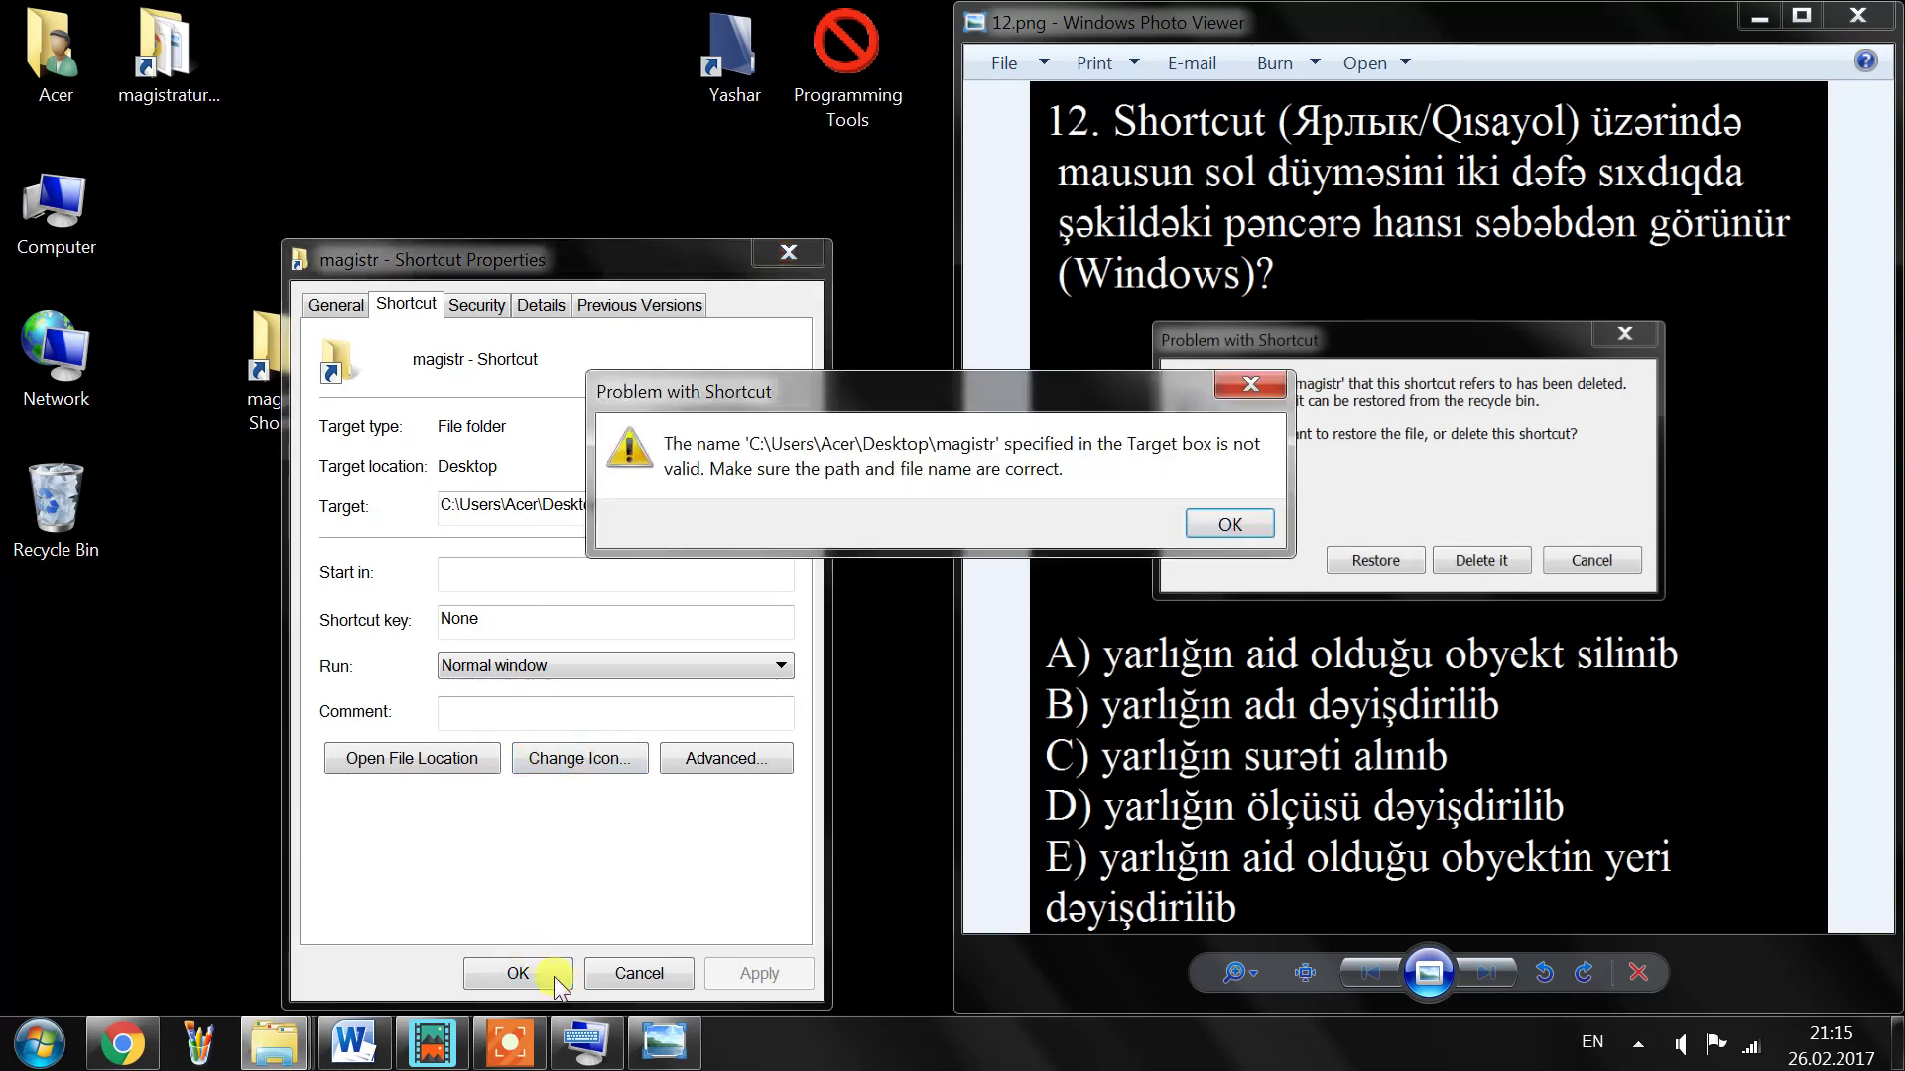
pyautogui.click(1222, 522)
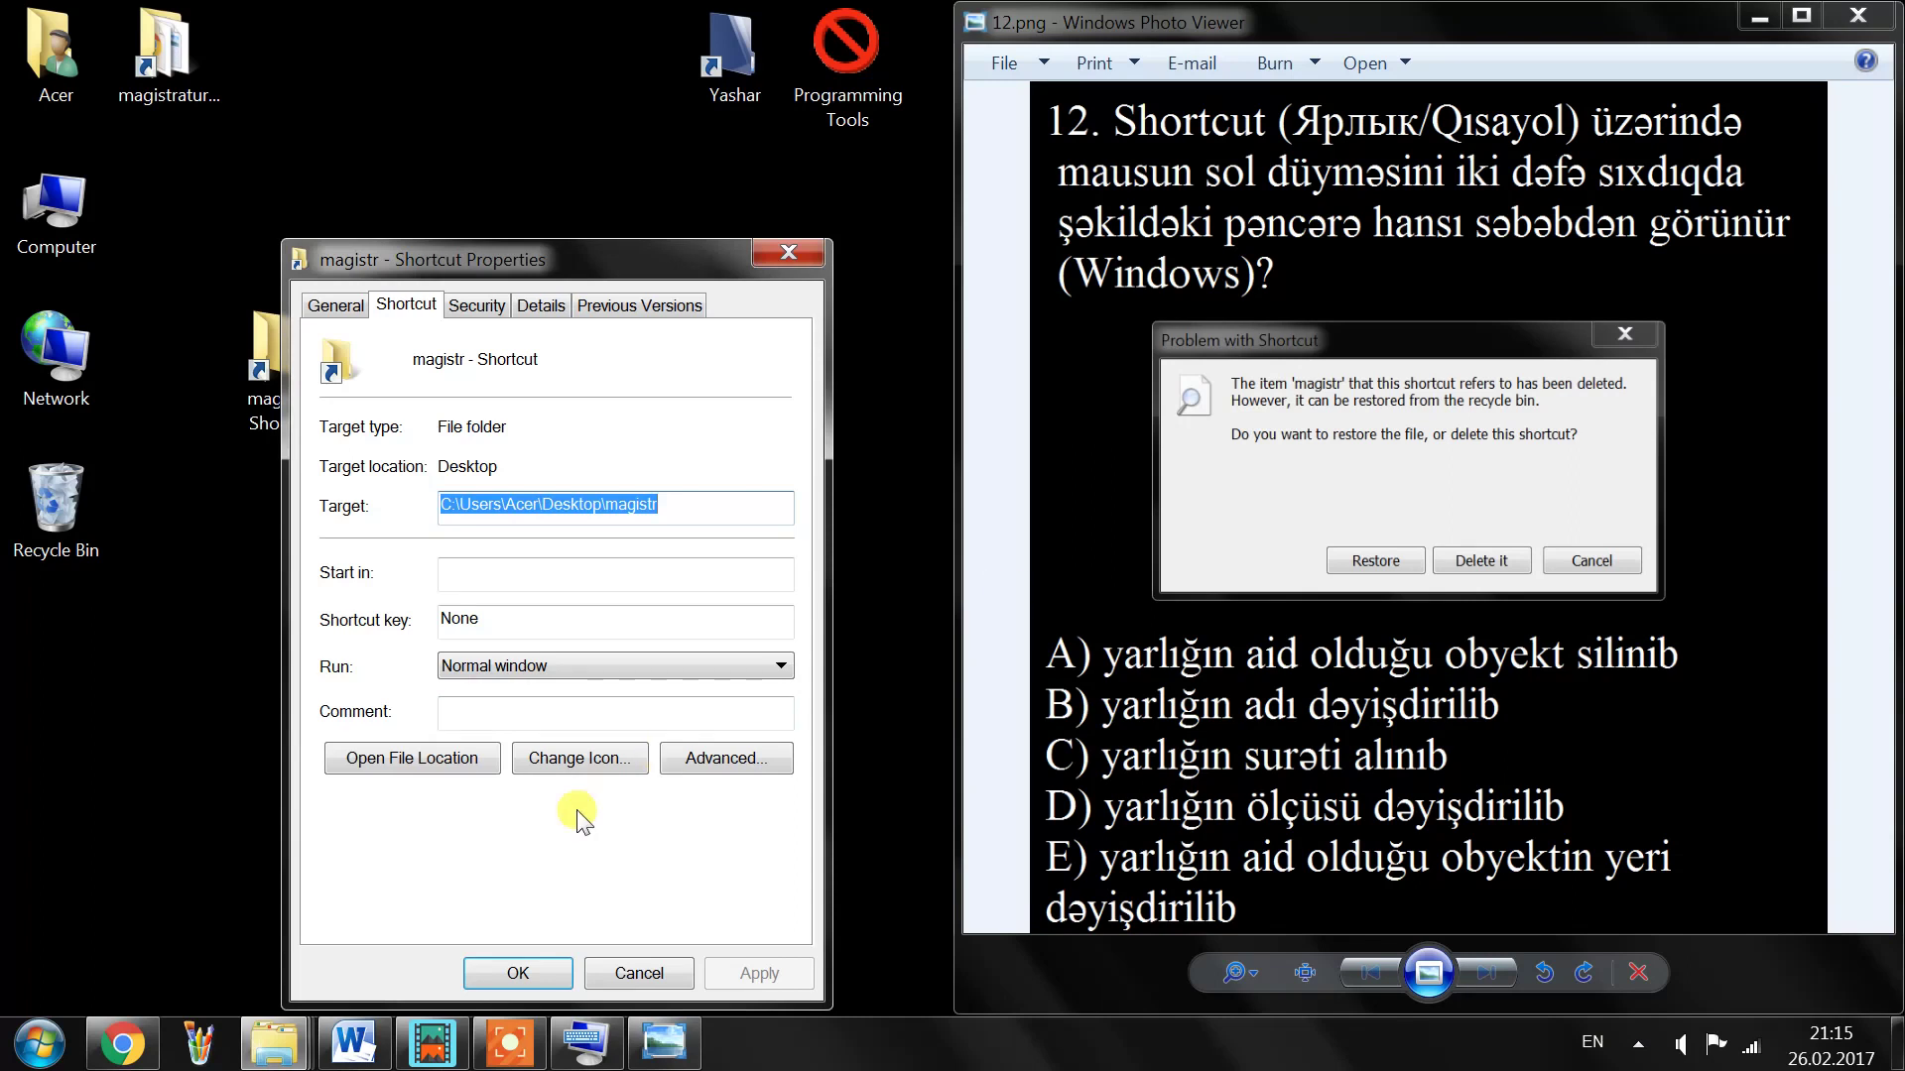
pyautogui.click(639, 973)
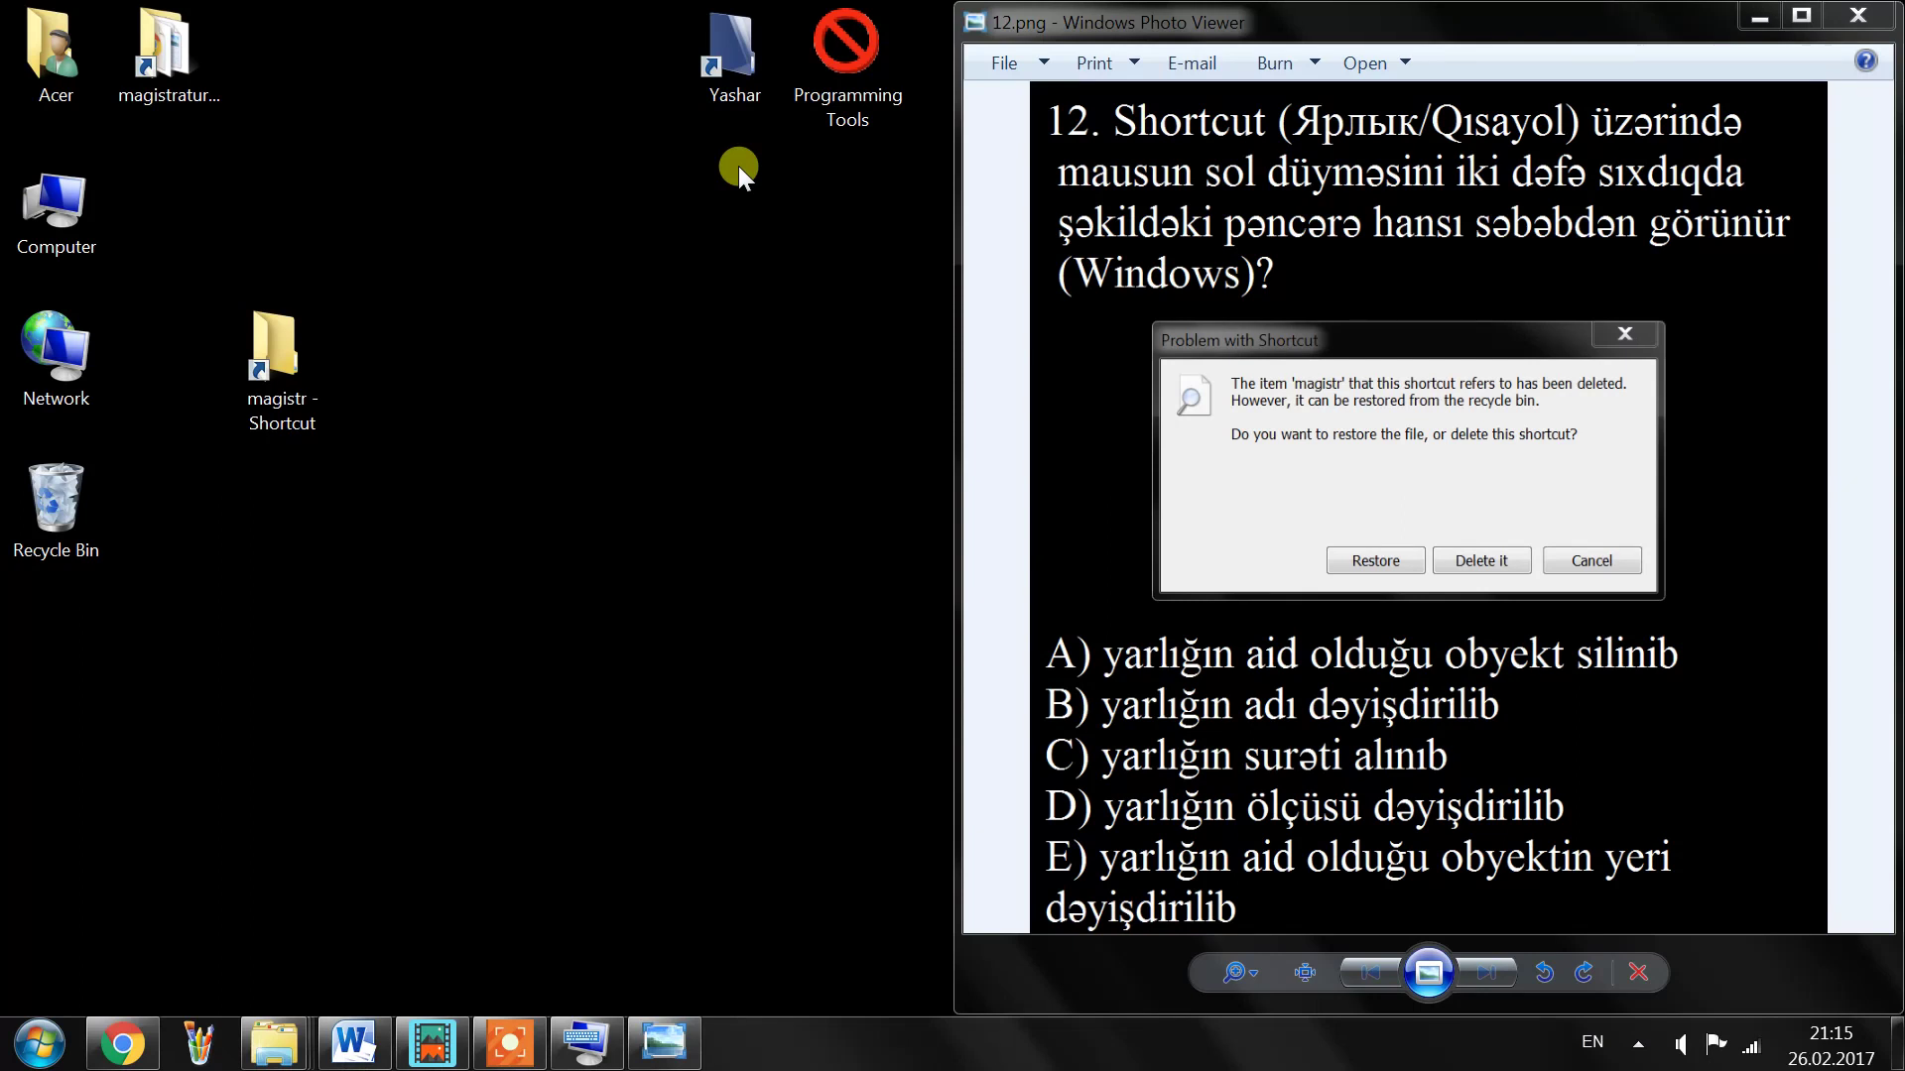
# Step: Open the moved magistr folder through its shortcut to check its location, and close it
pyautogui.doubleClick(288, 367)
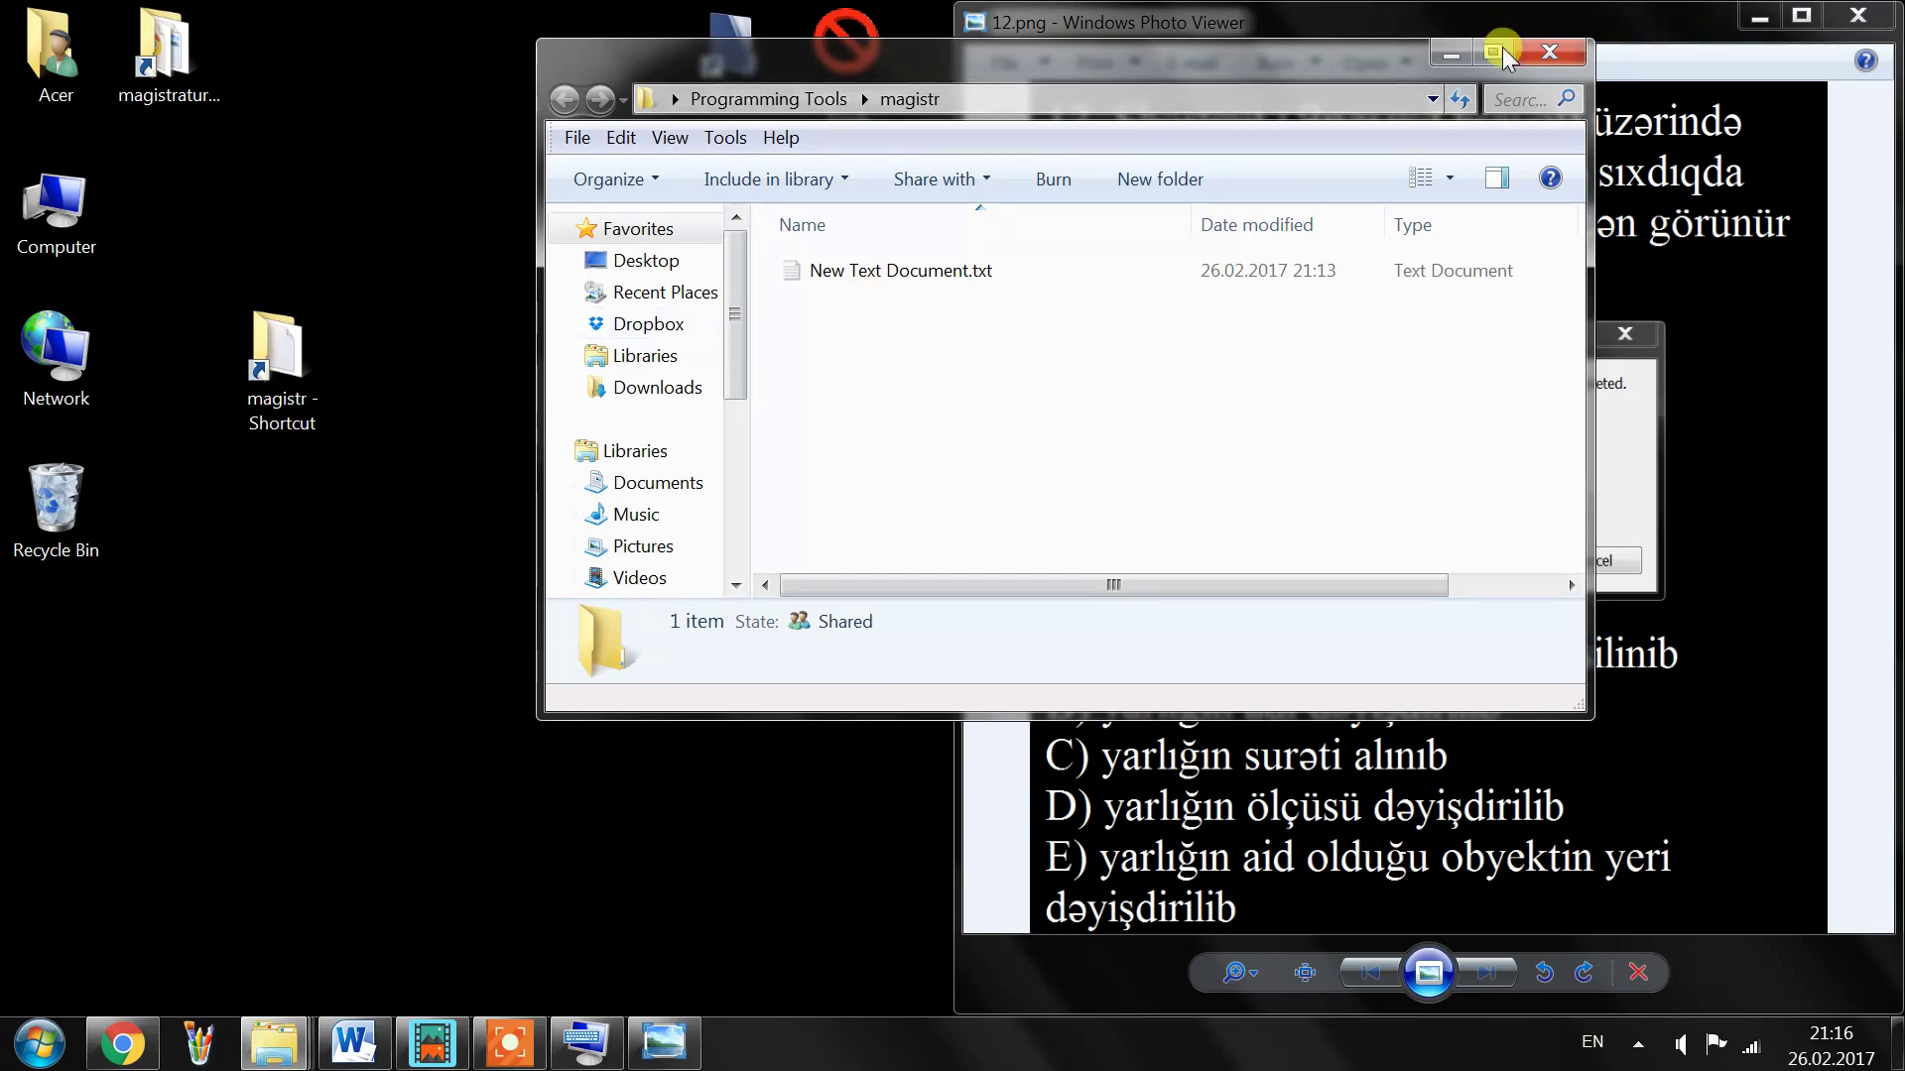
pyautogui.click(1550, 51)
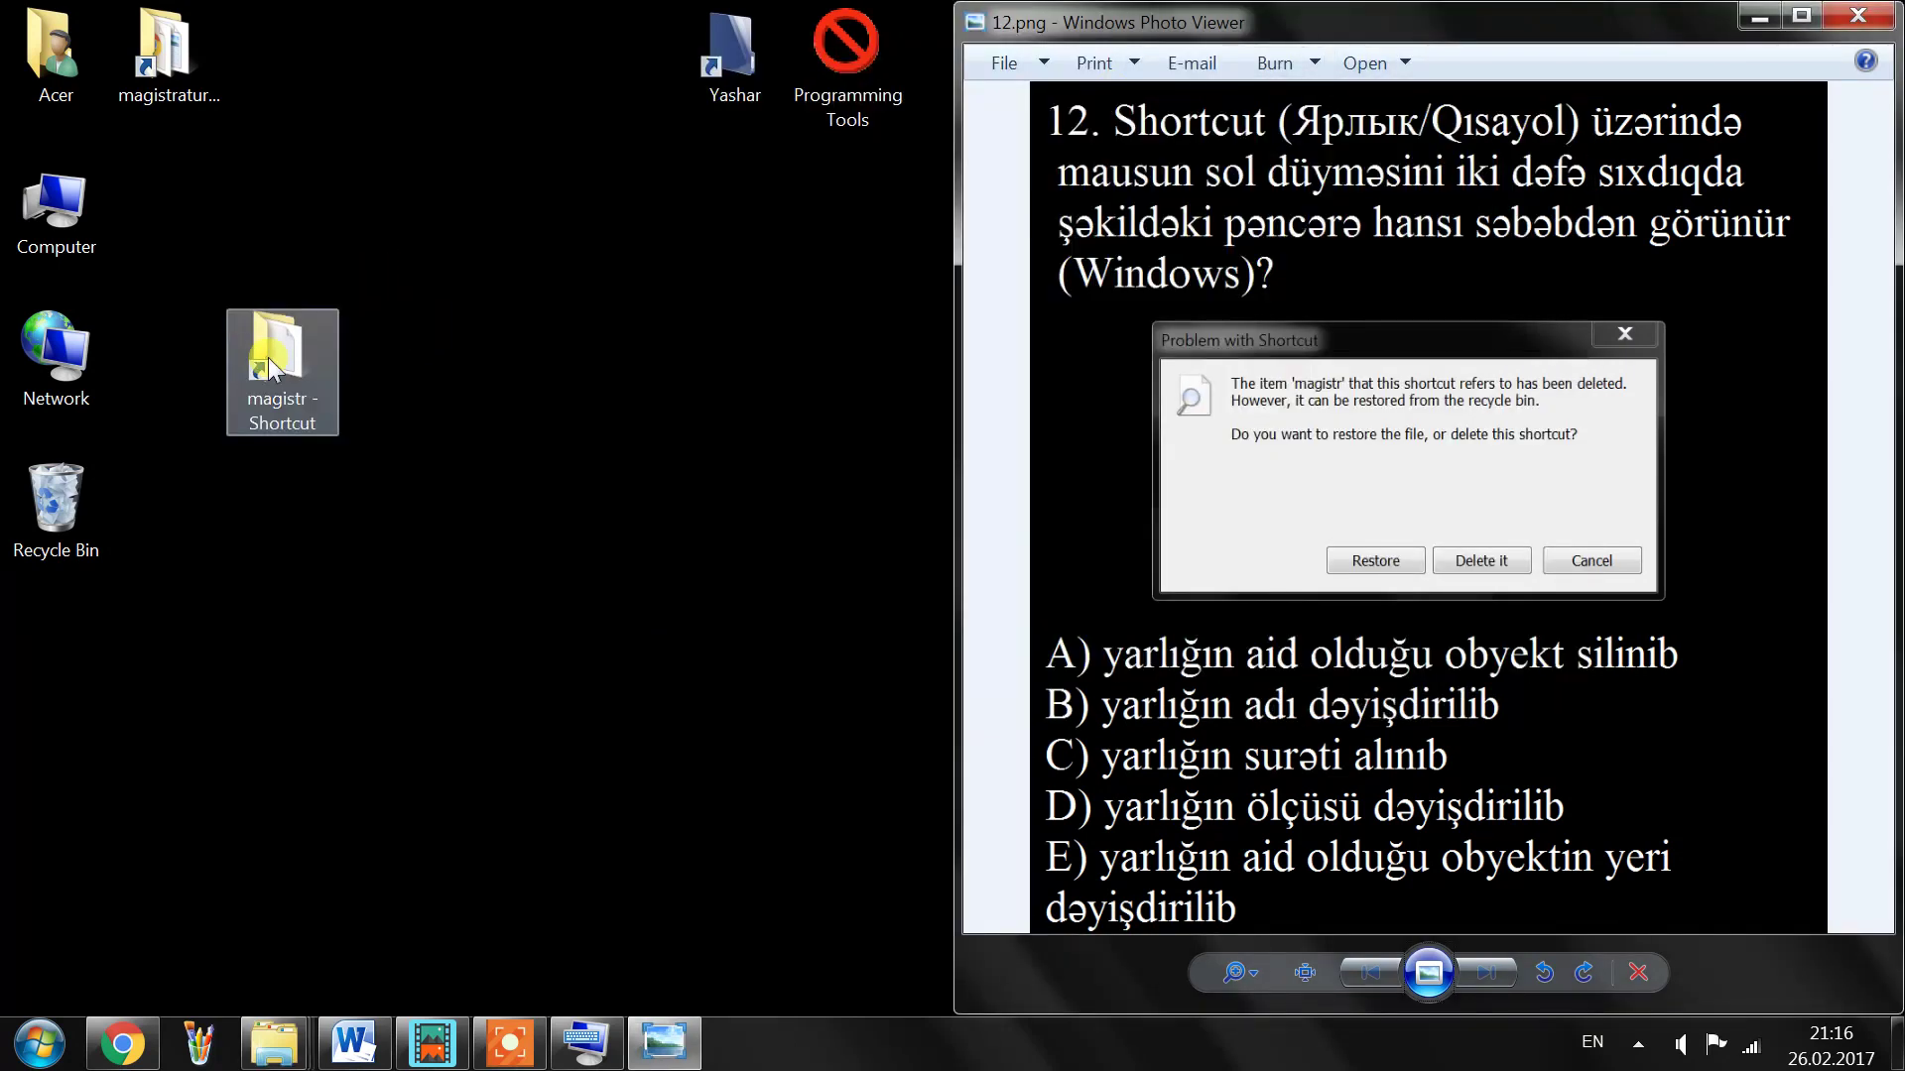
pyautogui.click(350, 304)
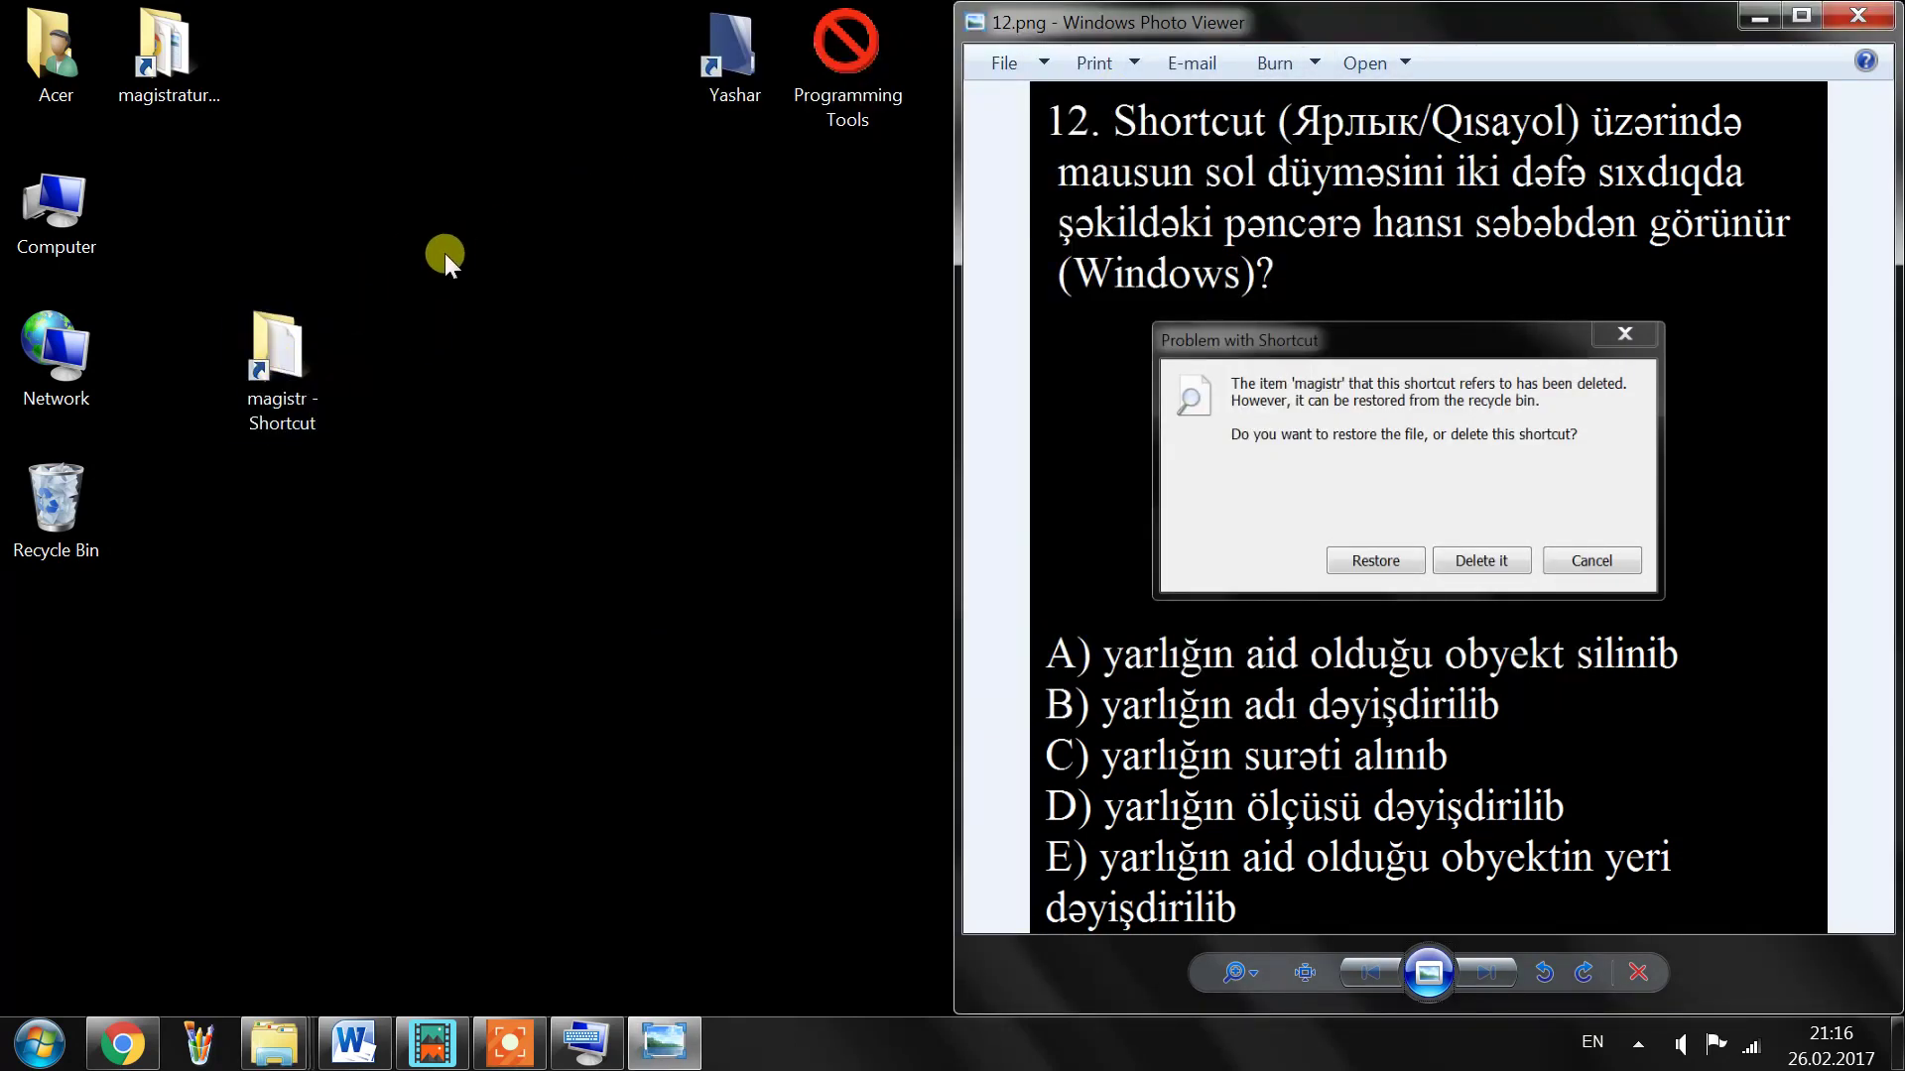
# Step: Check the updated target path in the magistr shortcut's properties, and close the properties without changes
pyautogui.rightClick(262, 385)
pyautogui.click(462, 1002)
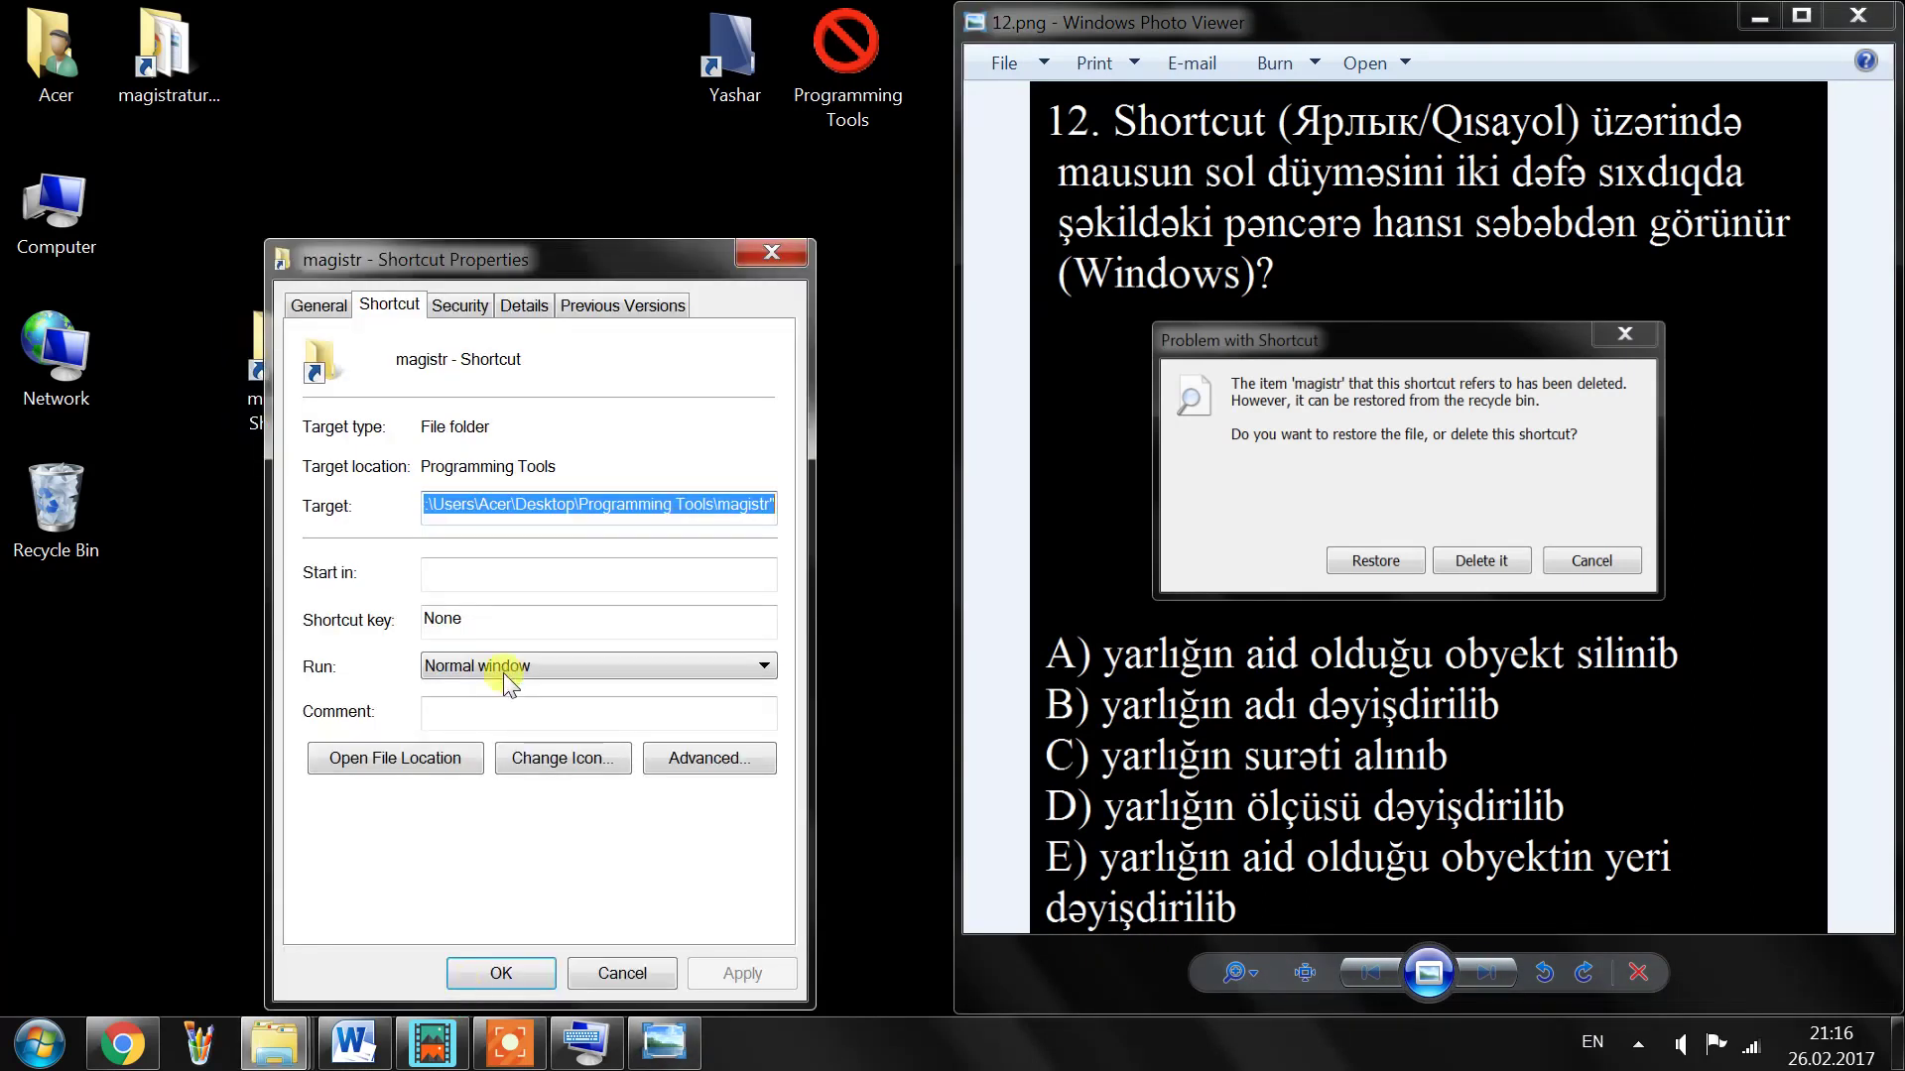
pyautogui.click(577, 504)
pyautogui.moveTo(579, 504); pyautogui.dragTo(707, 504)
pyautogui.click(717, 504)
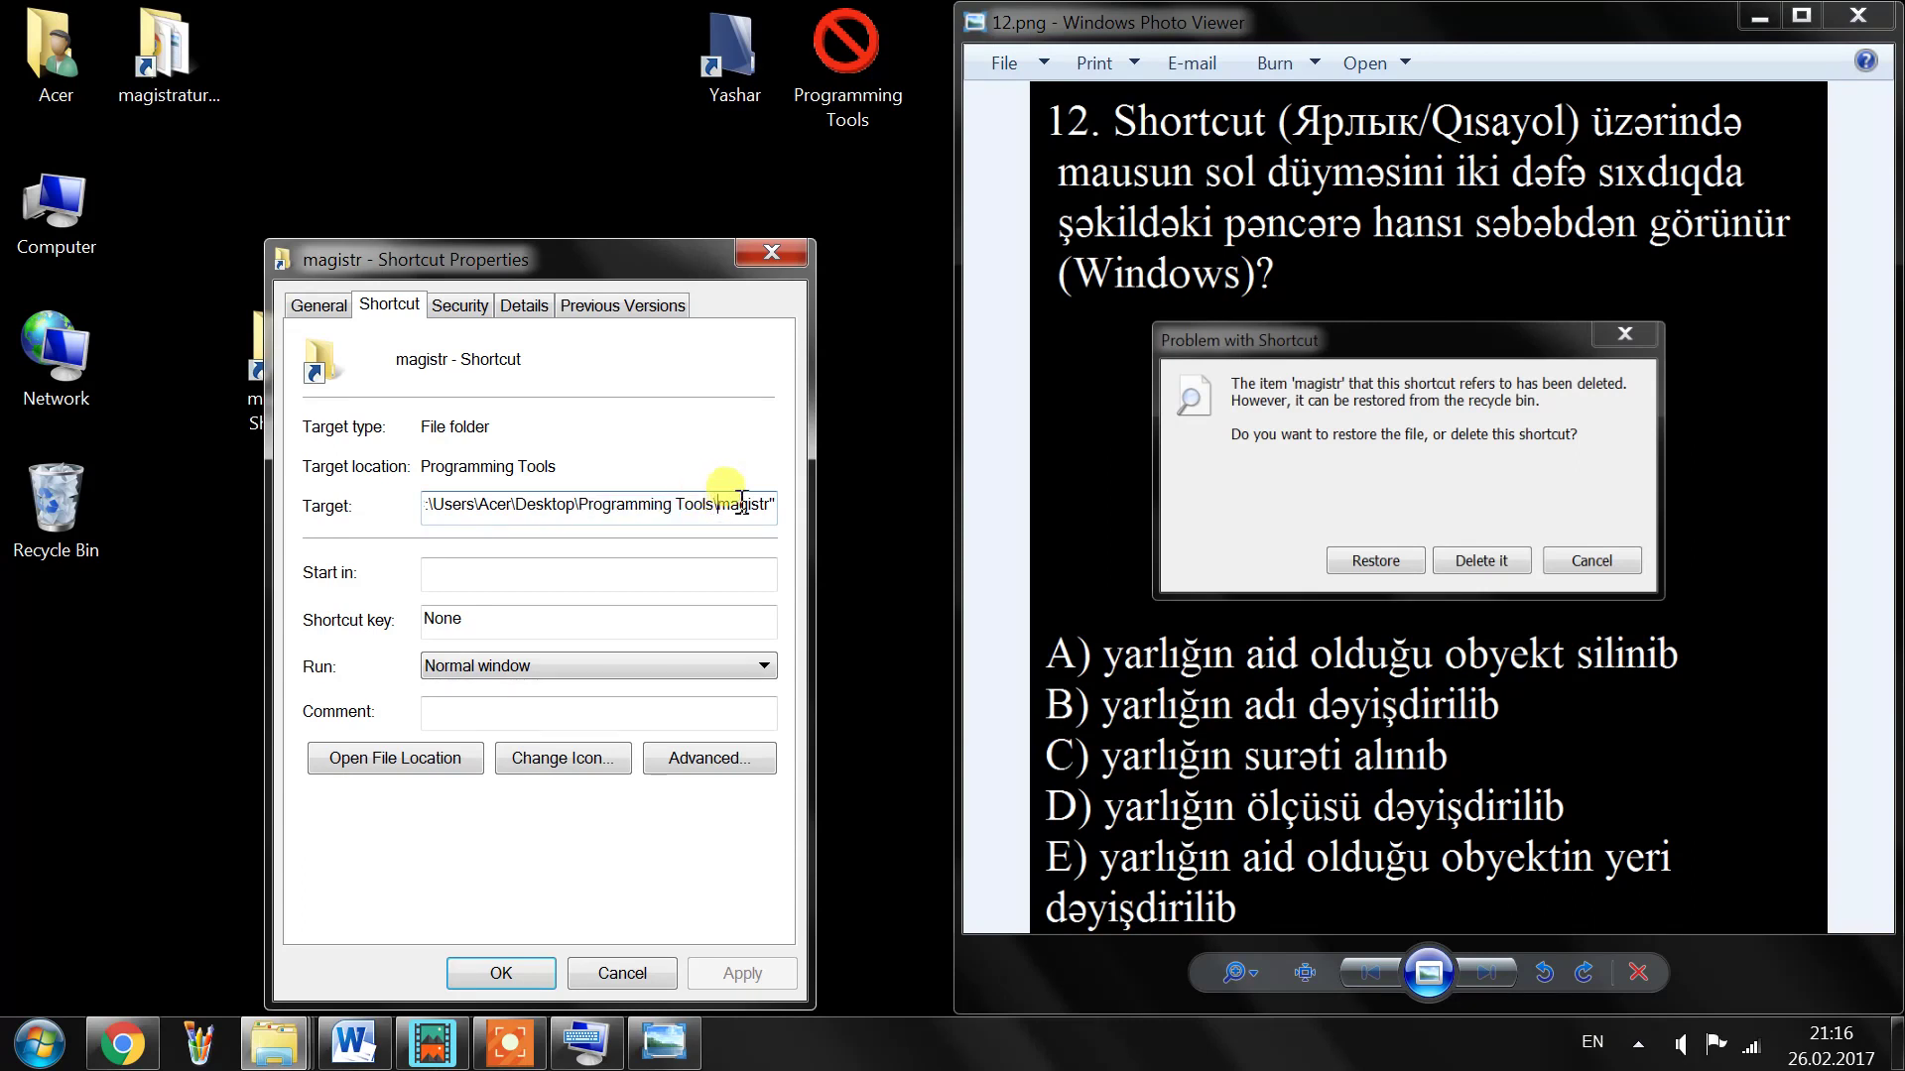
pyautogui.click(680, 504)
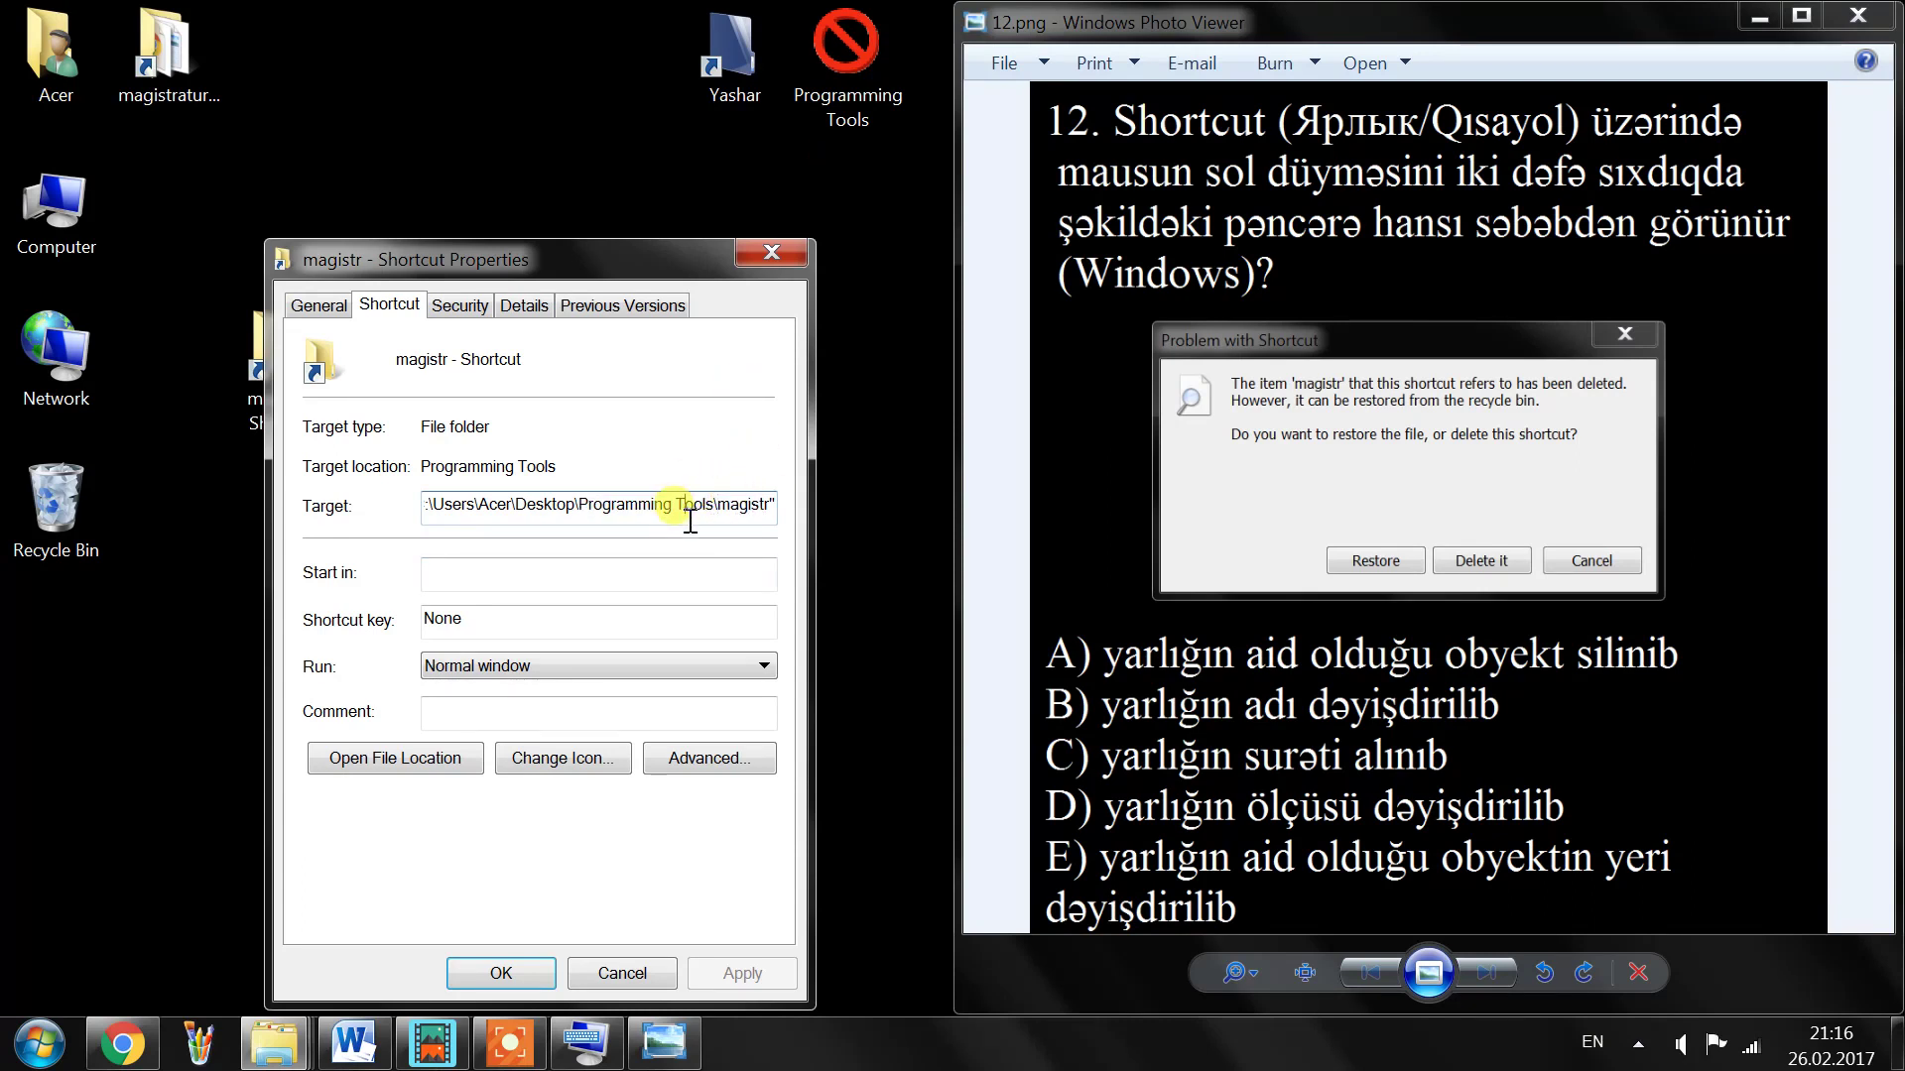
pyautogui.click(771, 255)
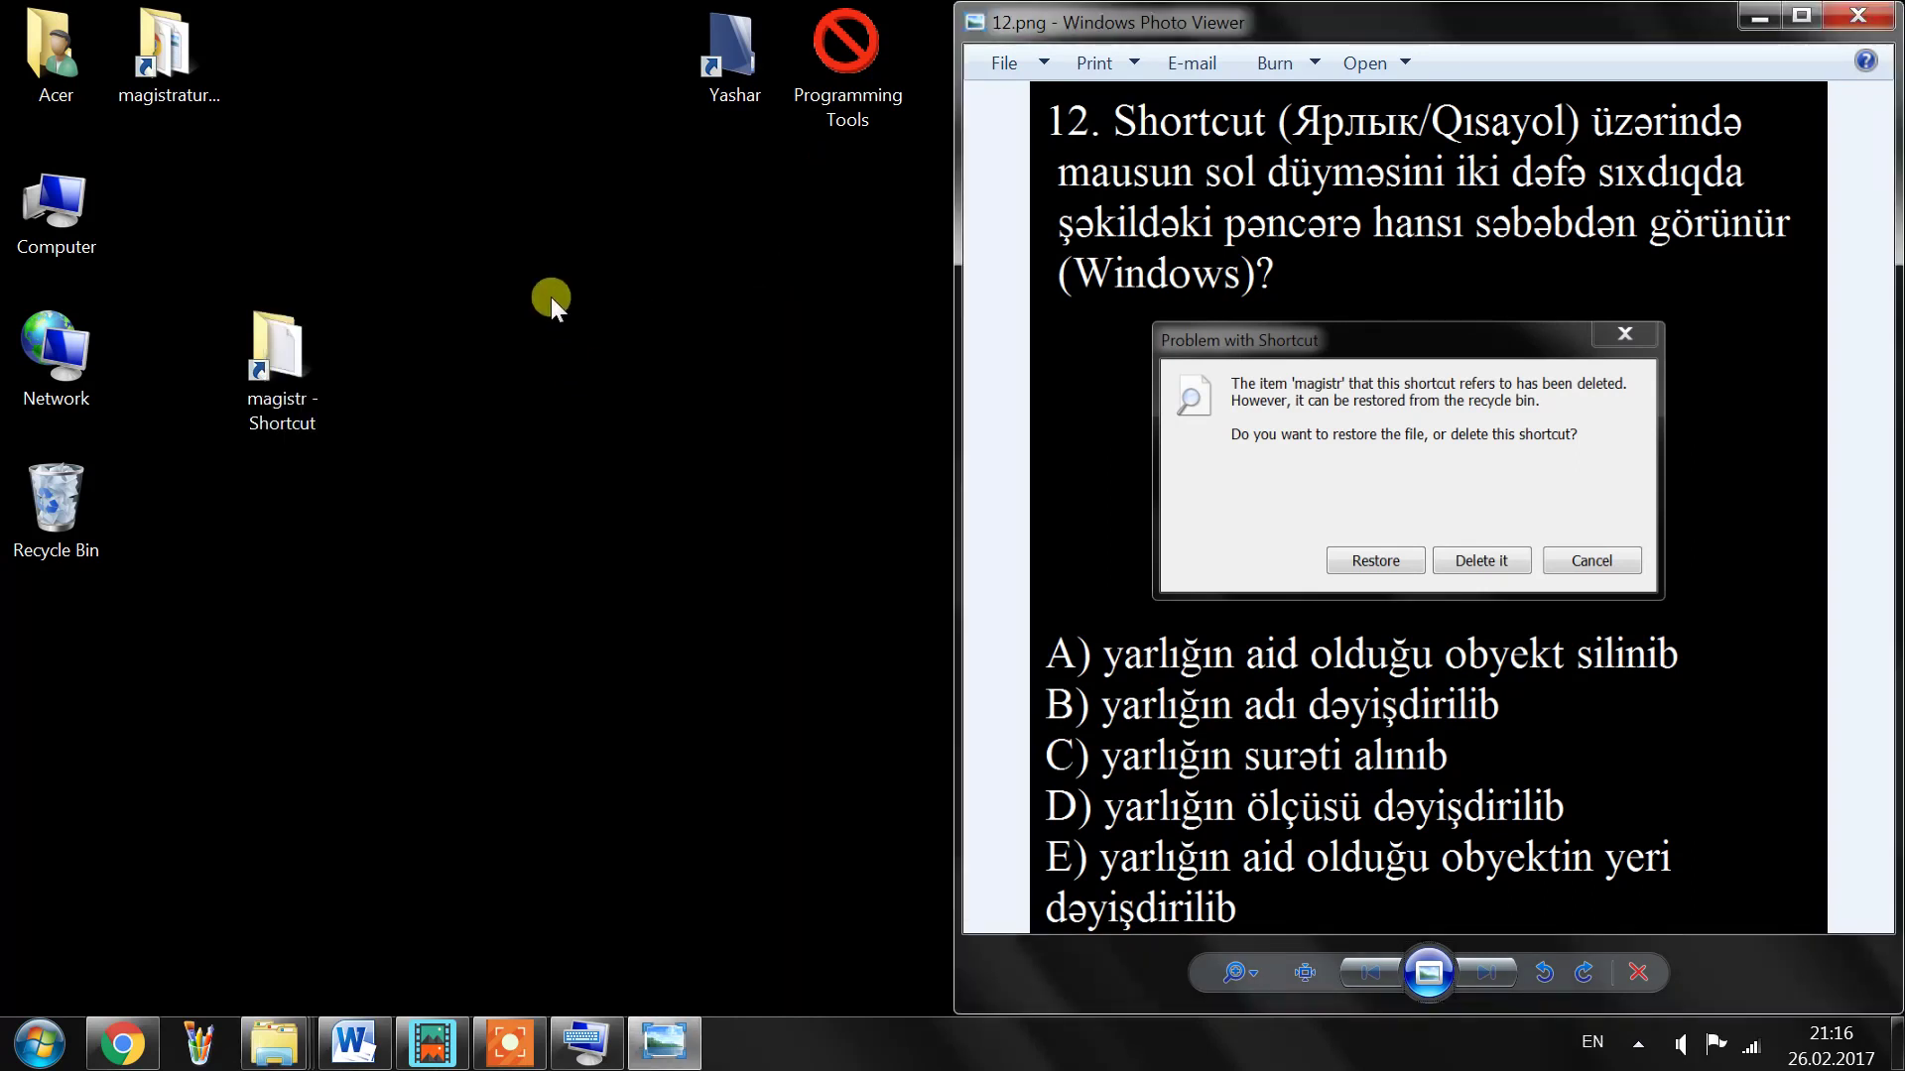
# Step: Move the magistr folder from Programming Tools back to the desktop above its shortcut, and close the Programming Tools window
pyautogui.doubleClick(831, 80)
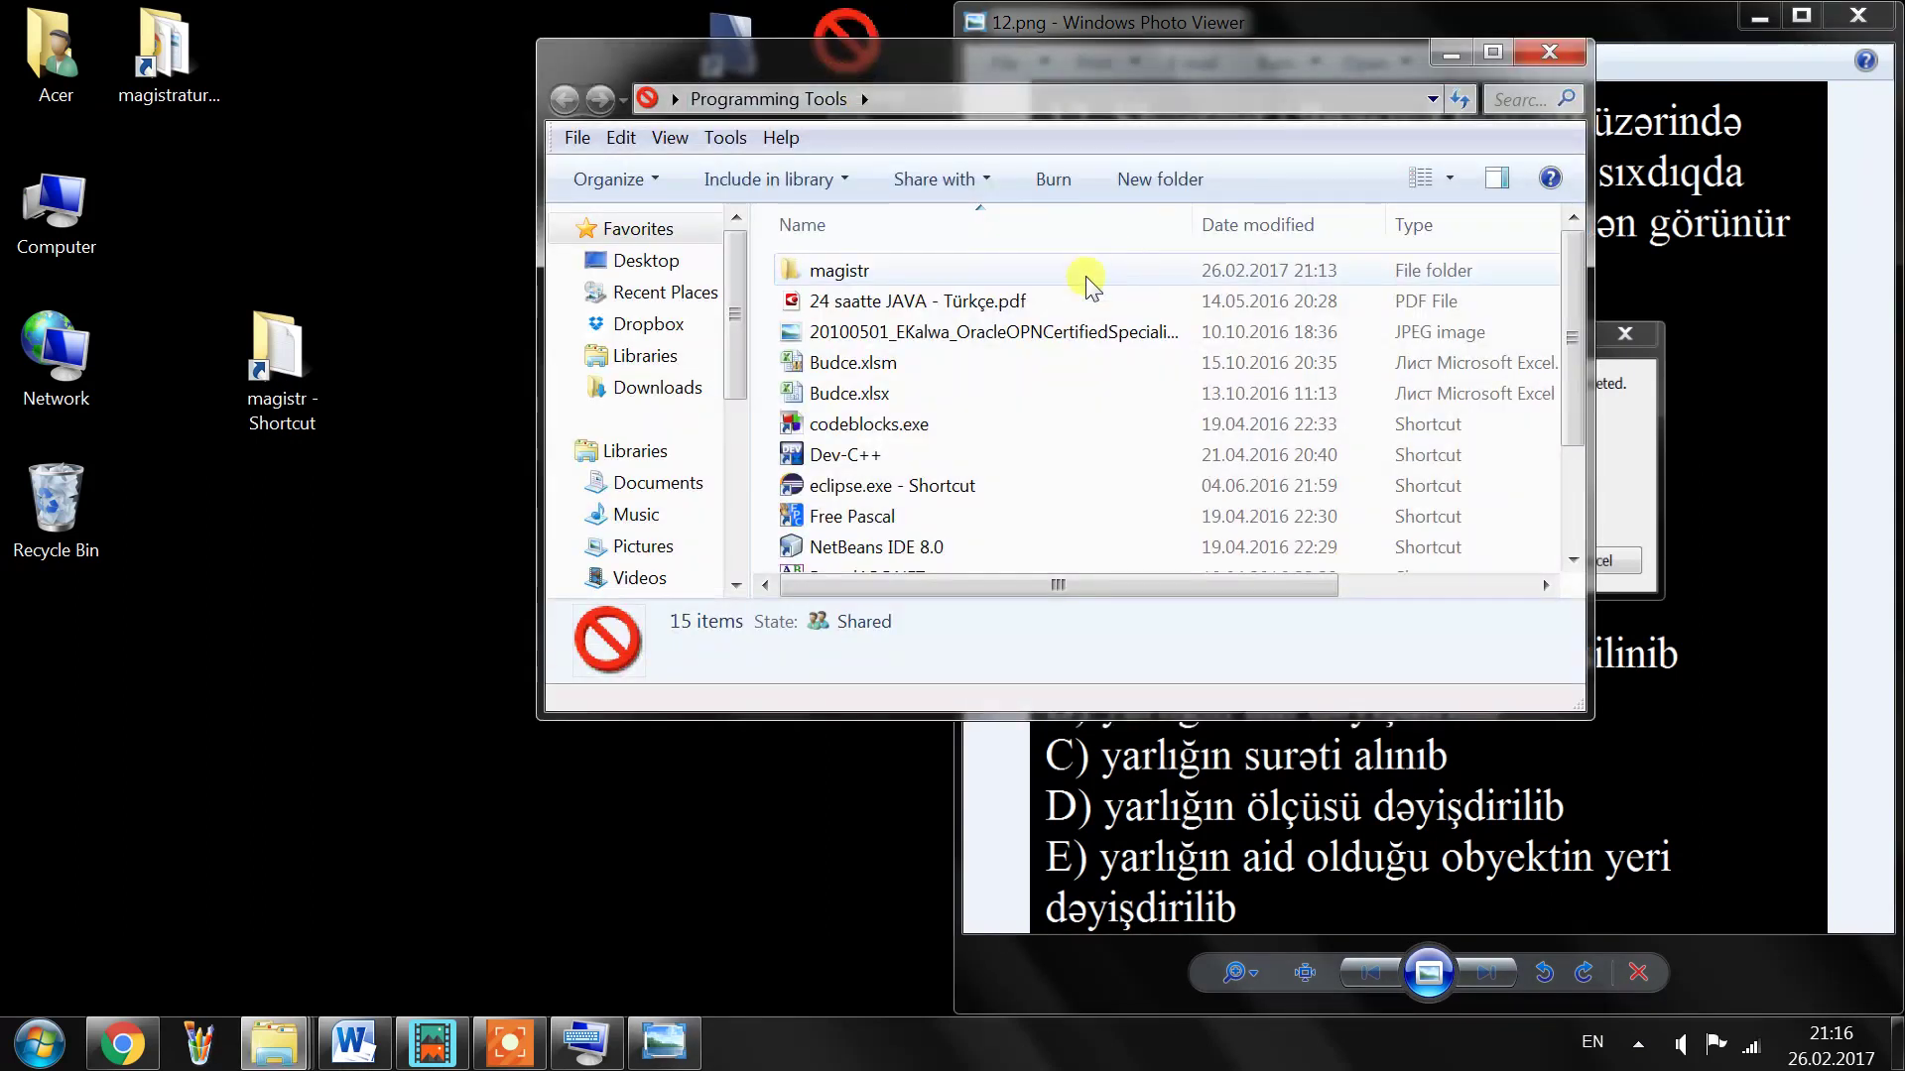
pyautogui.click(978, 277)
pyautogui.moveTo(815, 264); pyautogui.dragTo(294, 236)
pyautogui.click(1551, 54)
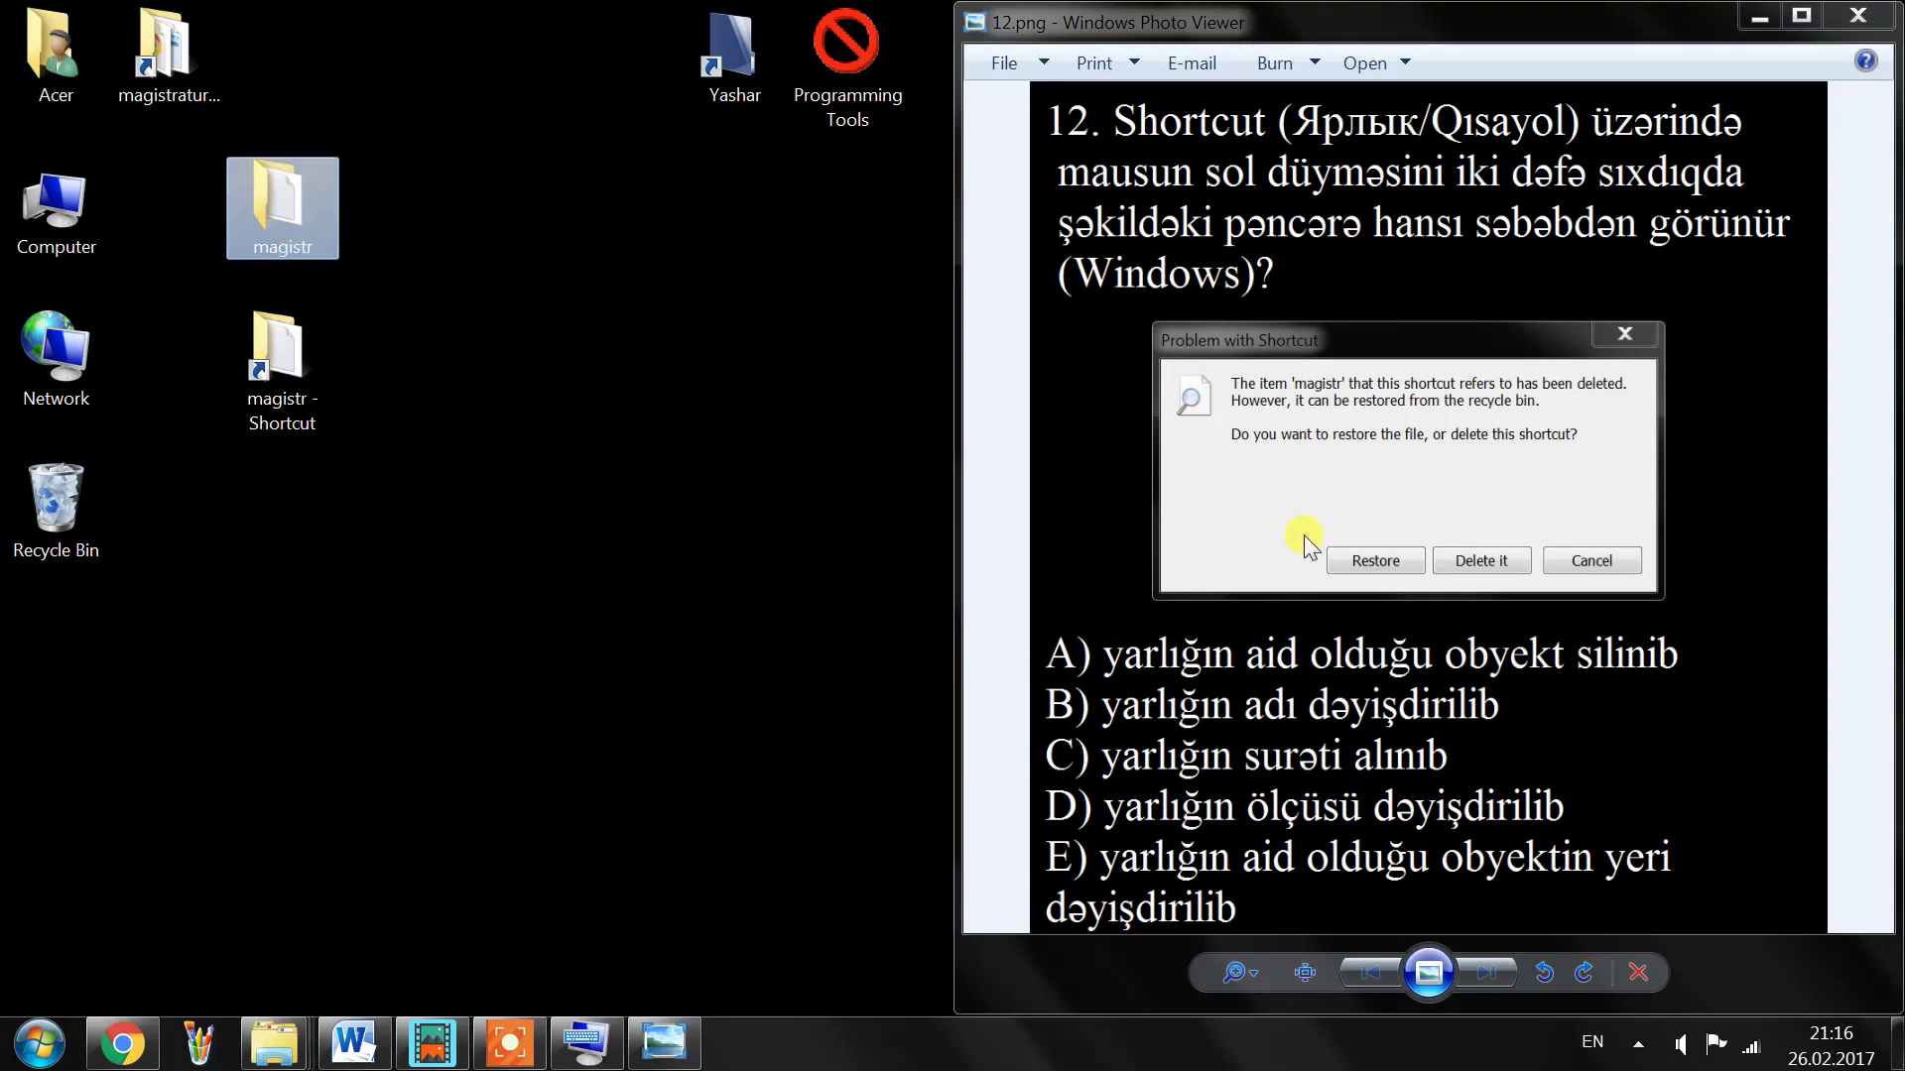
# Step: Permanently delete the magistr folder from the desktop, bypassing the Recycle Bin
pyautogui.rightClick(300, 239)
pyautogui.click(490, 157)
pyautogui.click(258, 226)
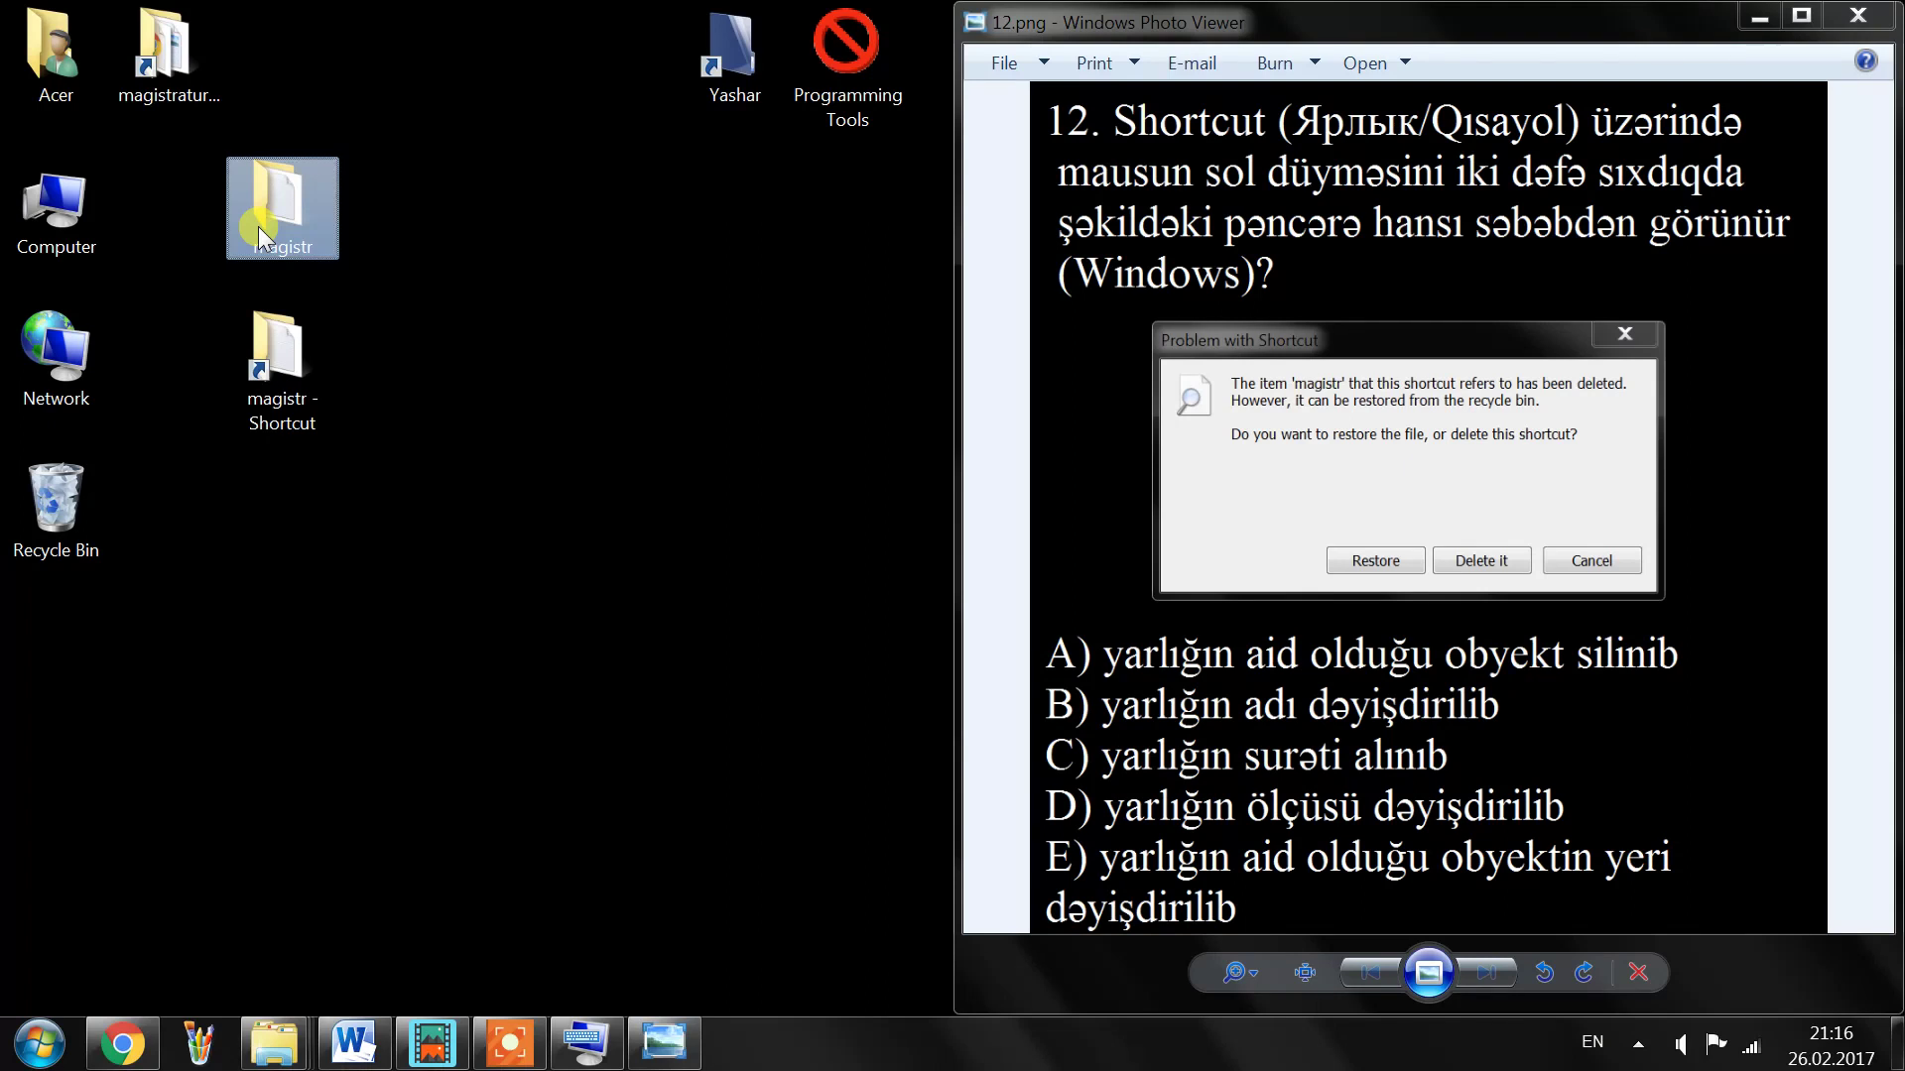
pyautogui.hotkey('shift', 'Delete')
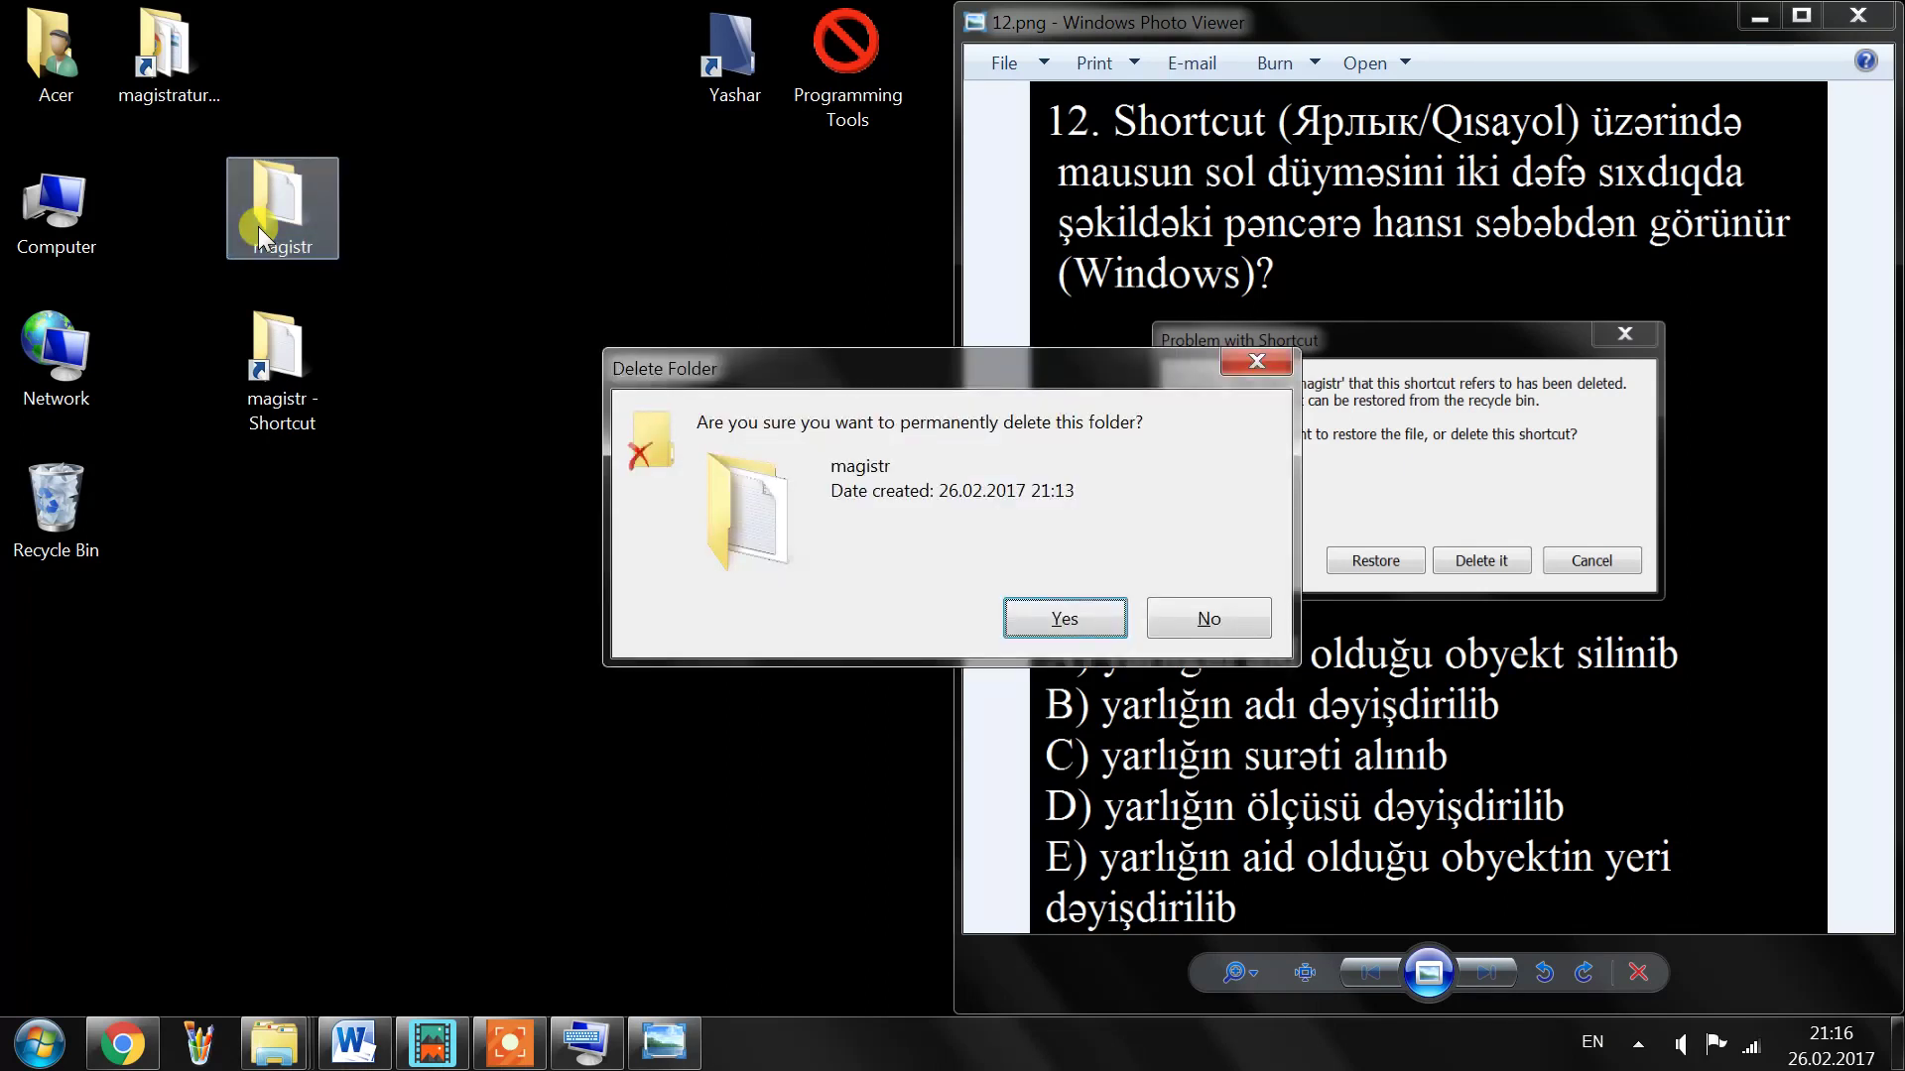
pyautogui.click(1091, 620)
# Step: Try to open the deleted folder through the magistr shortcut, and agree to delete the shortcut in the Problem with Shortcut dialog
pyautogui.doubleClick(260, 372)
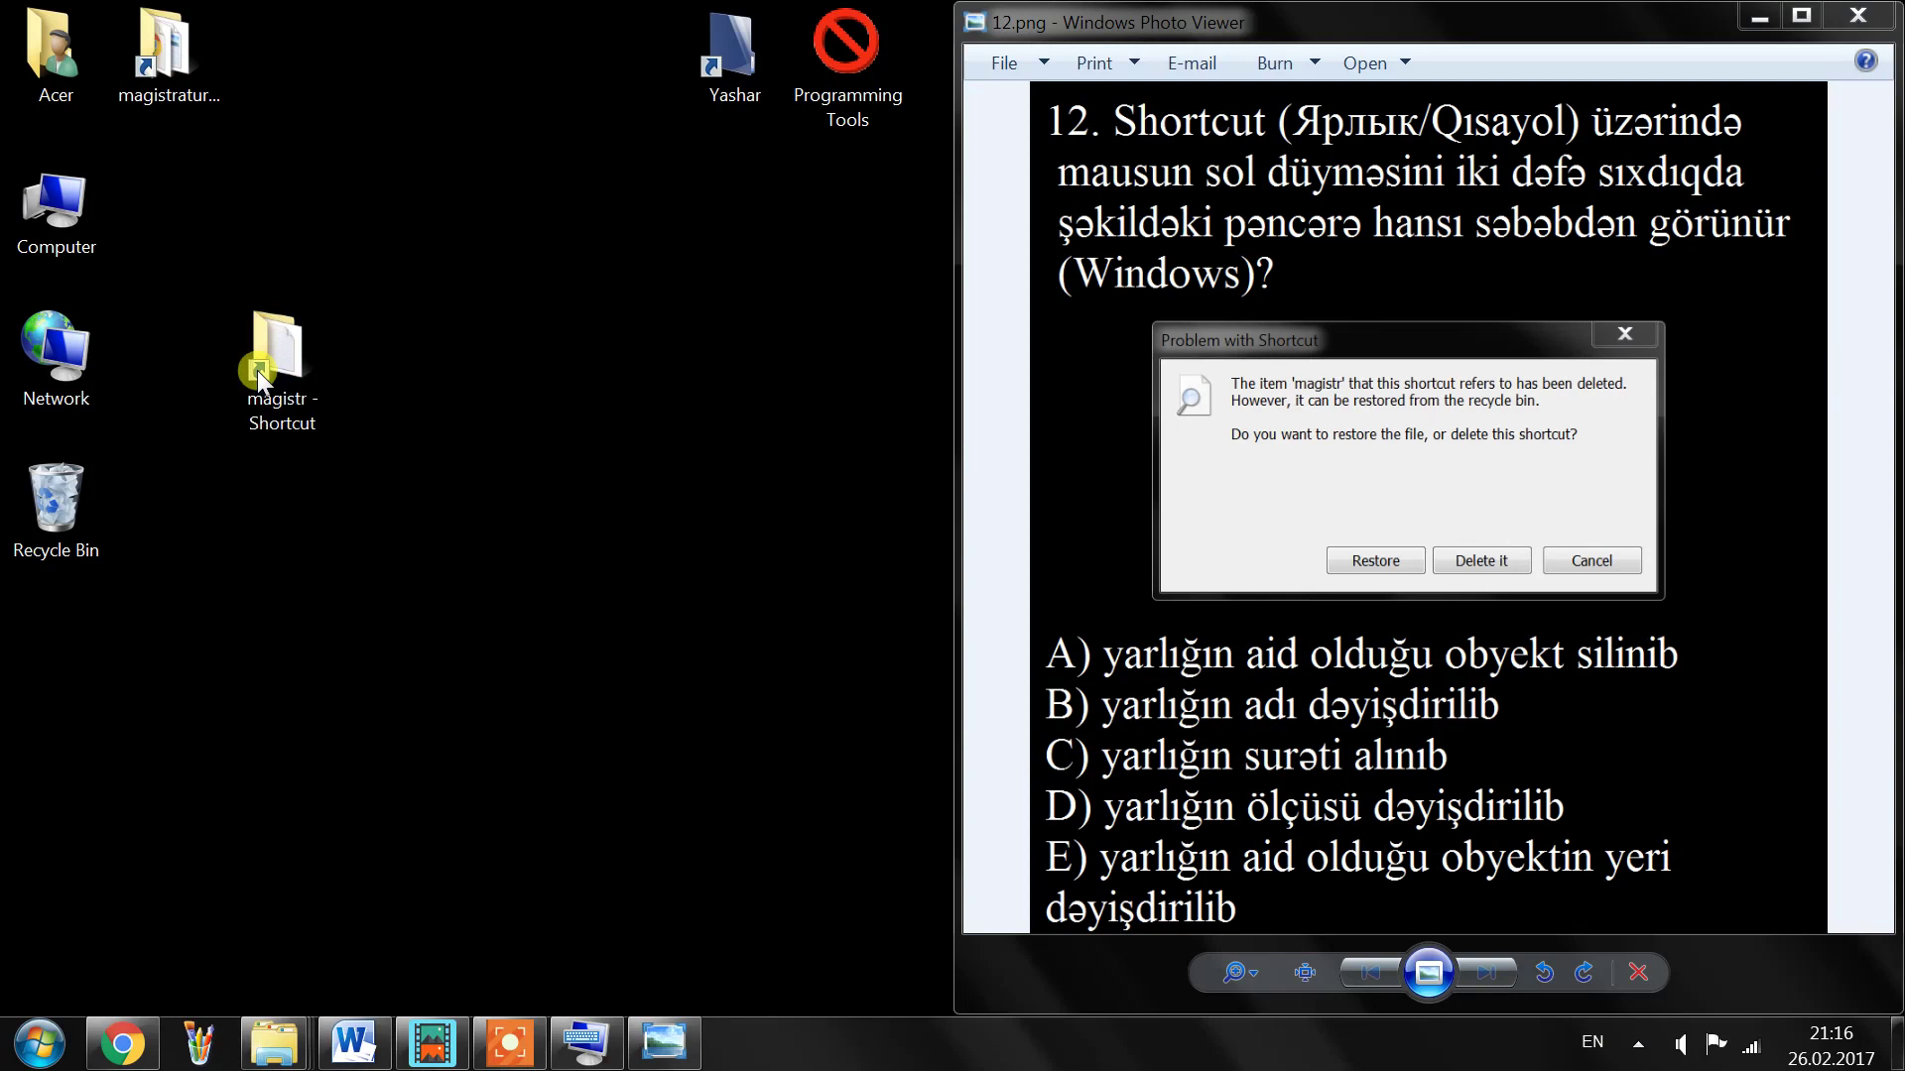
pyautogui.moveTo(712, 390); pyautogui.dragTo(387, 364)
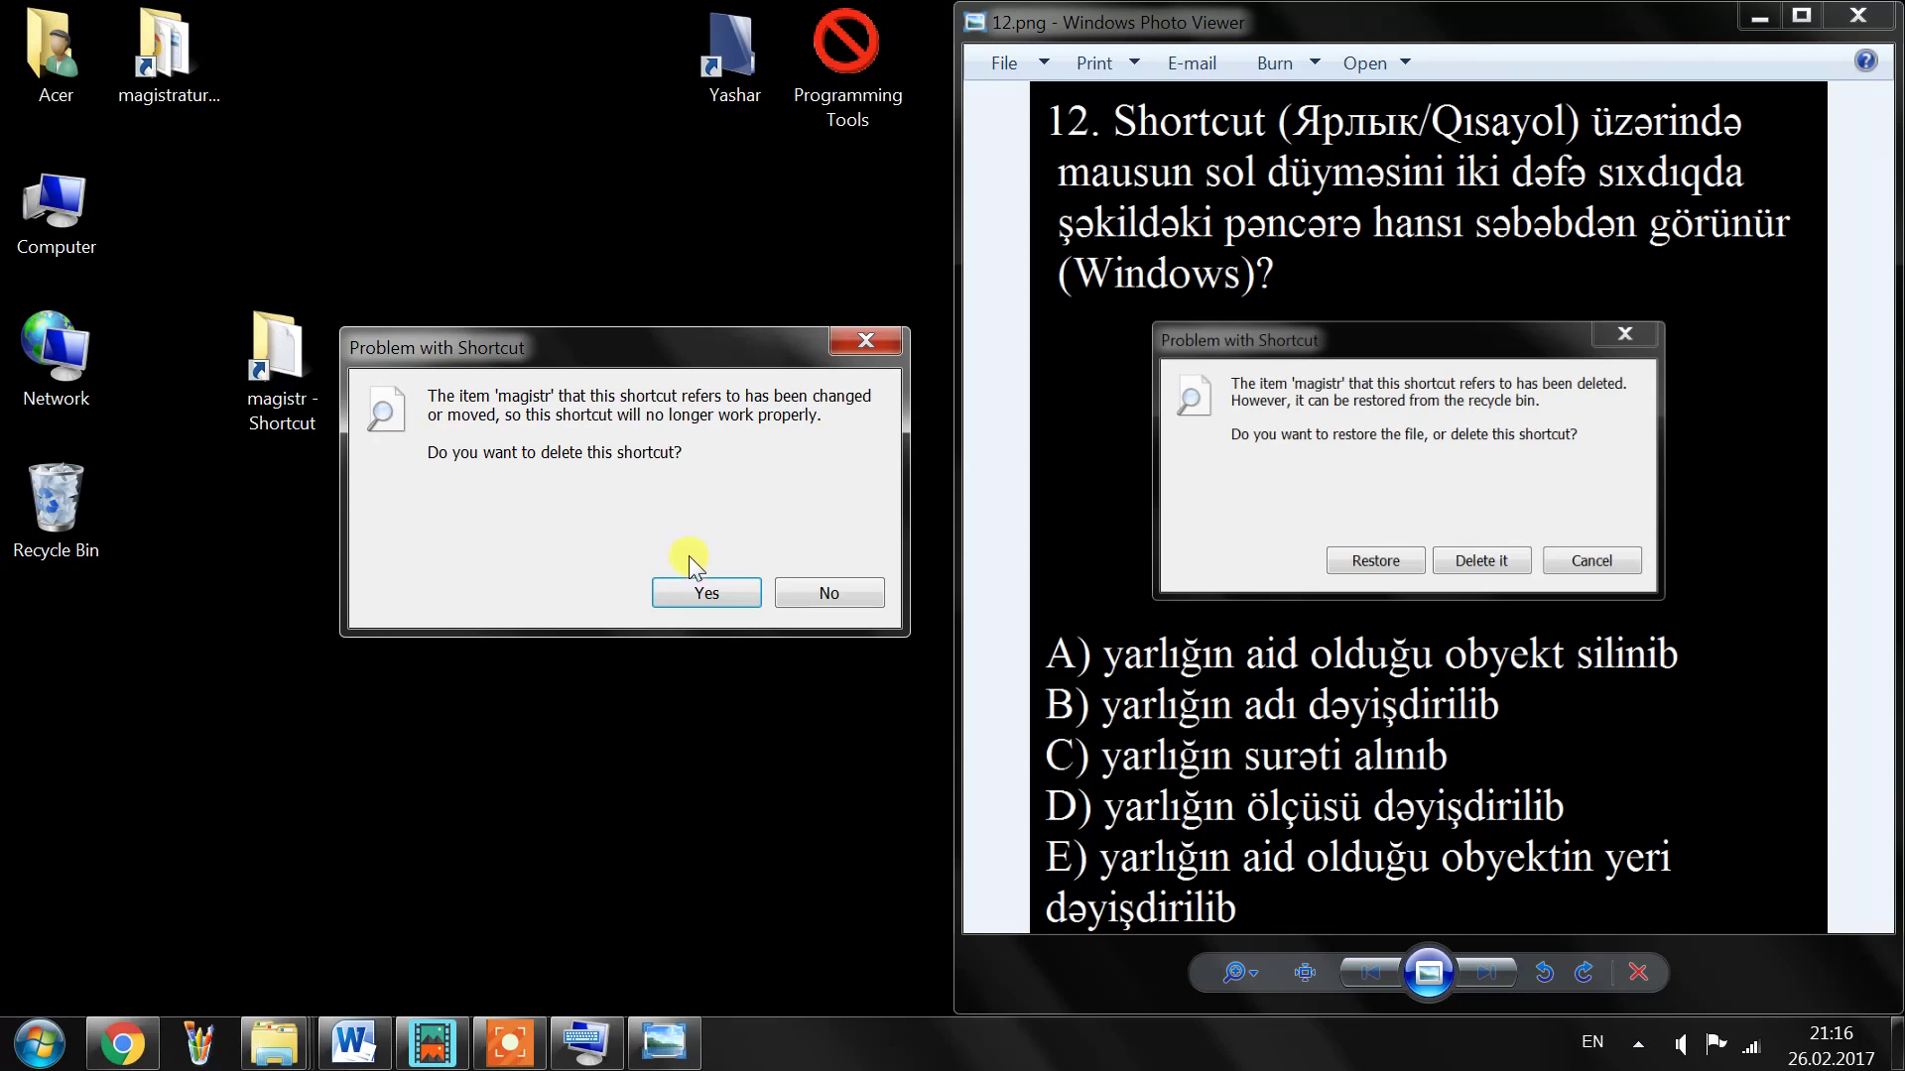
pyautogui.click(702, 592)
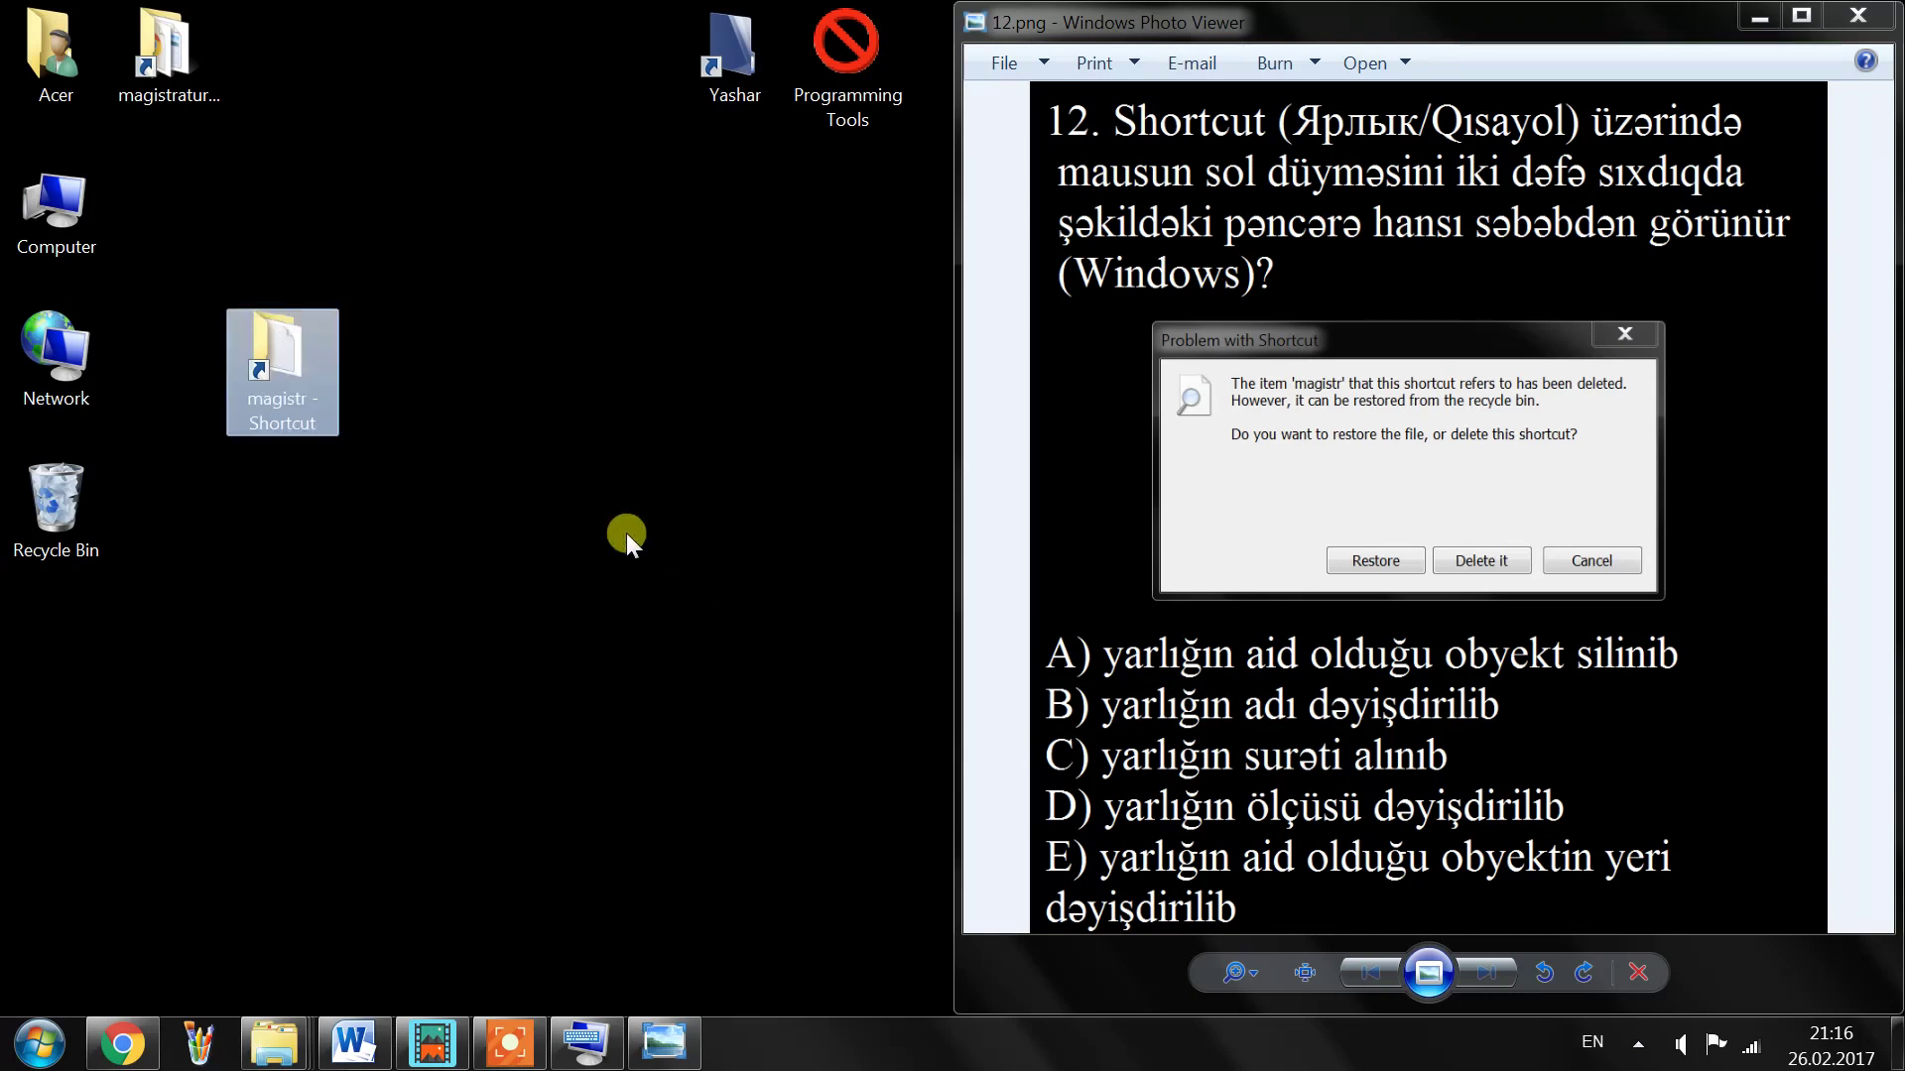